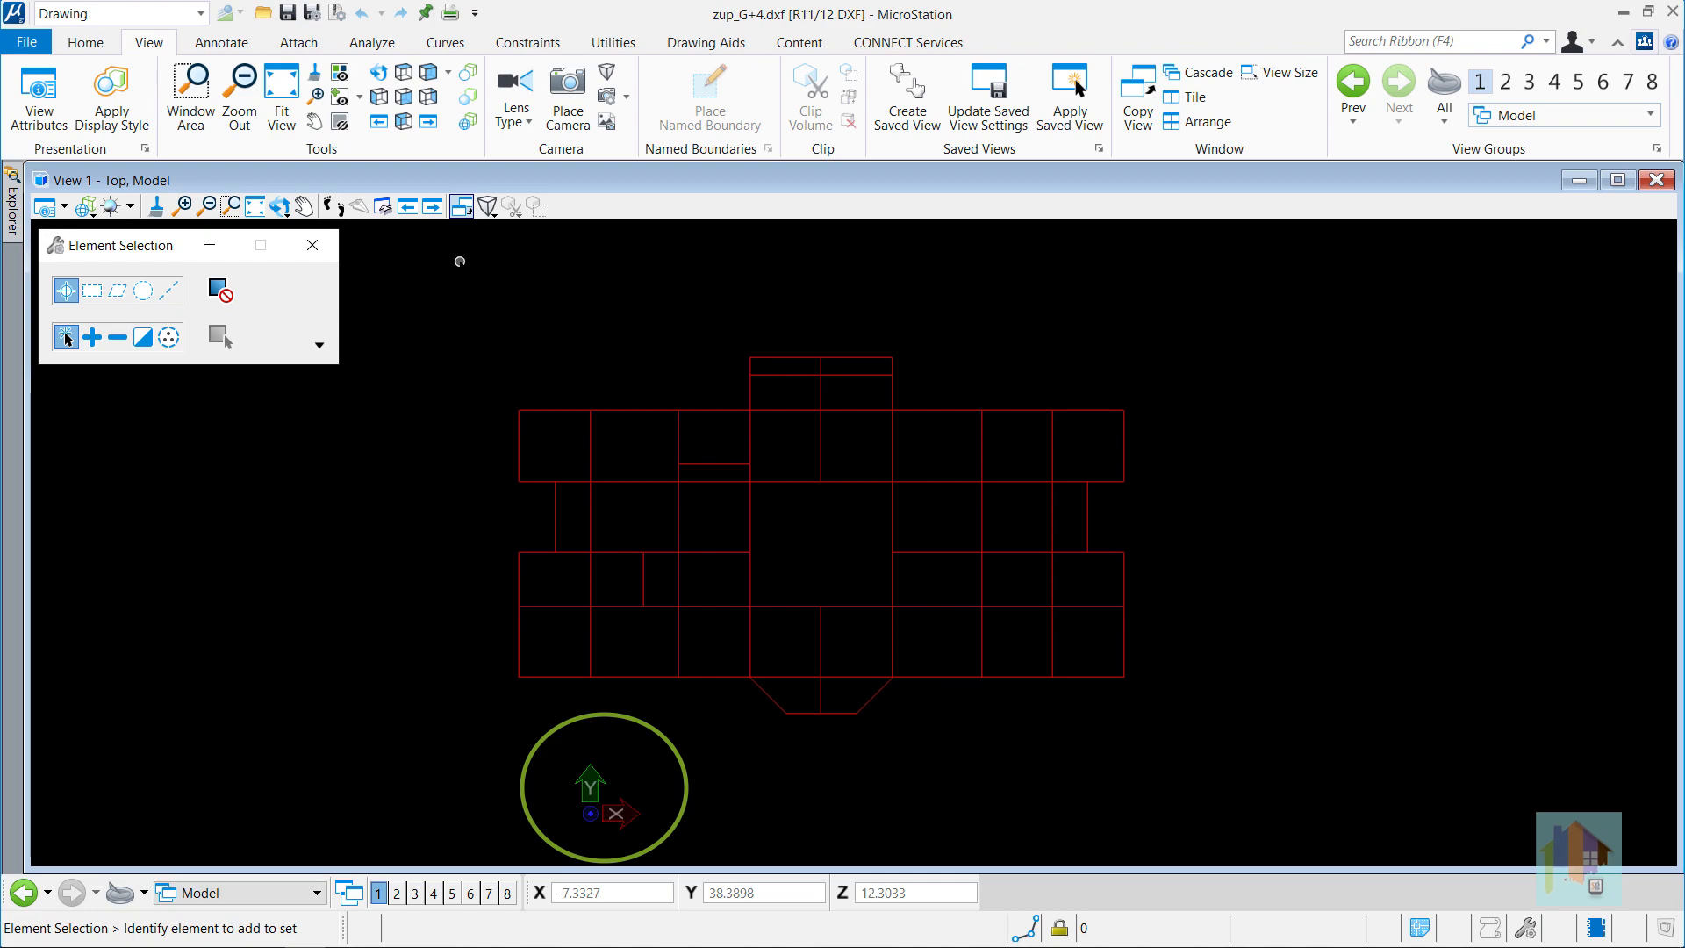
Rotate the top view of the DXF drawing dynamically to show the building frame in three dimensions
click(378, 72)
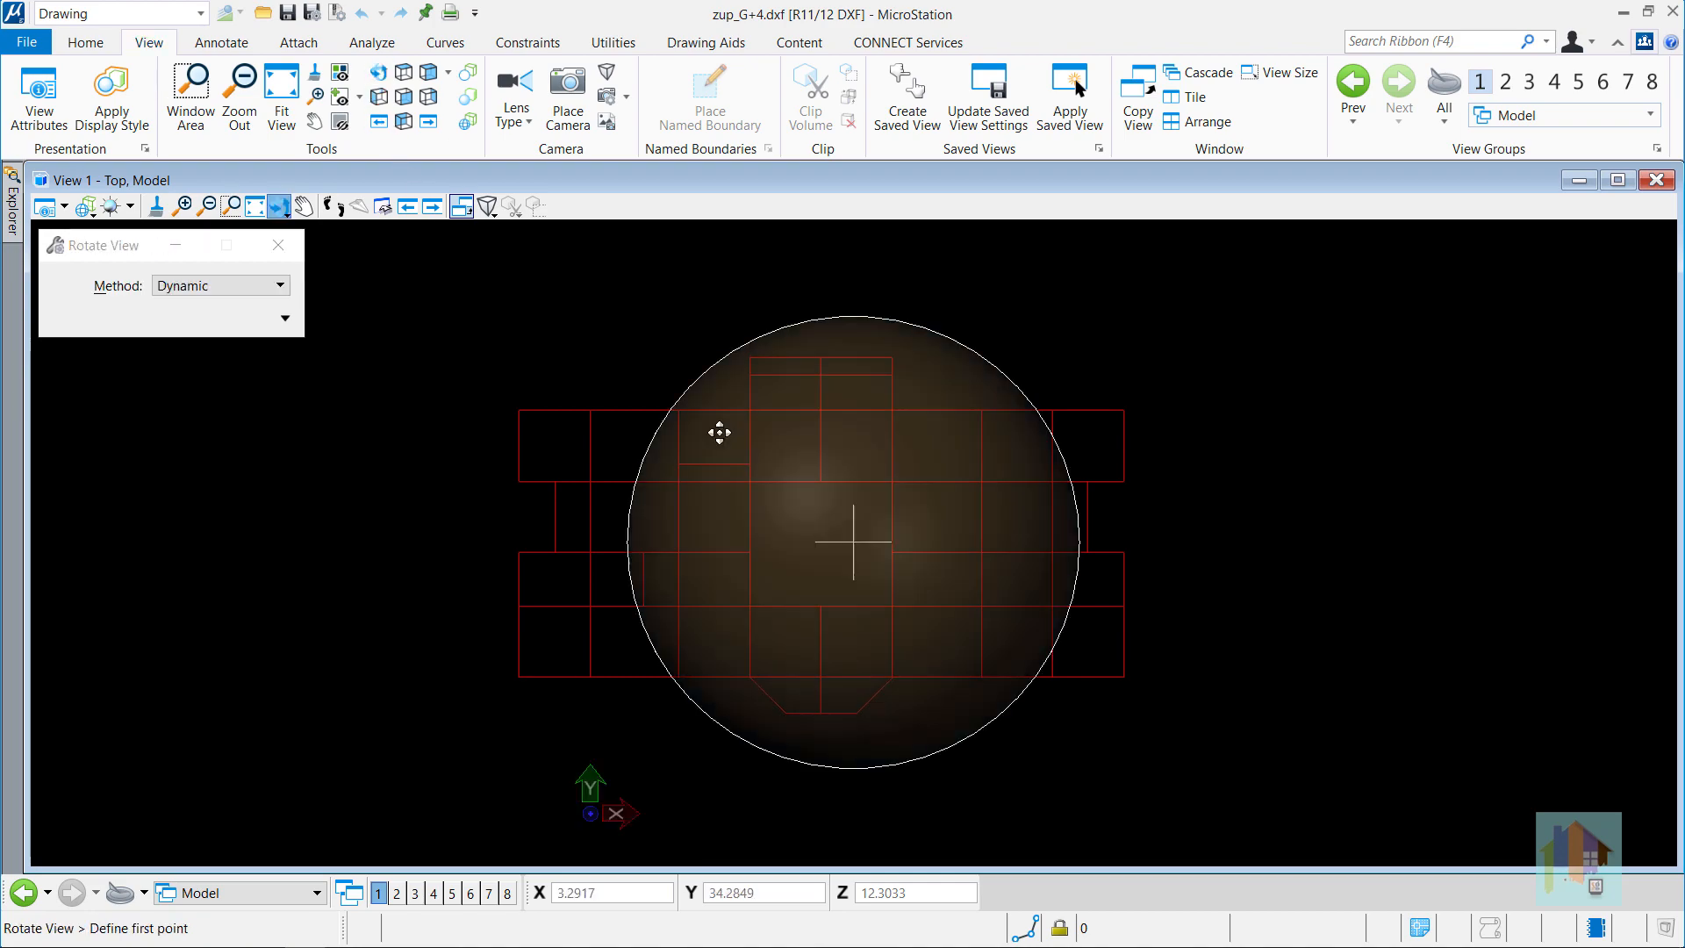
click(852, 722)
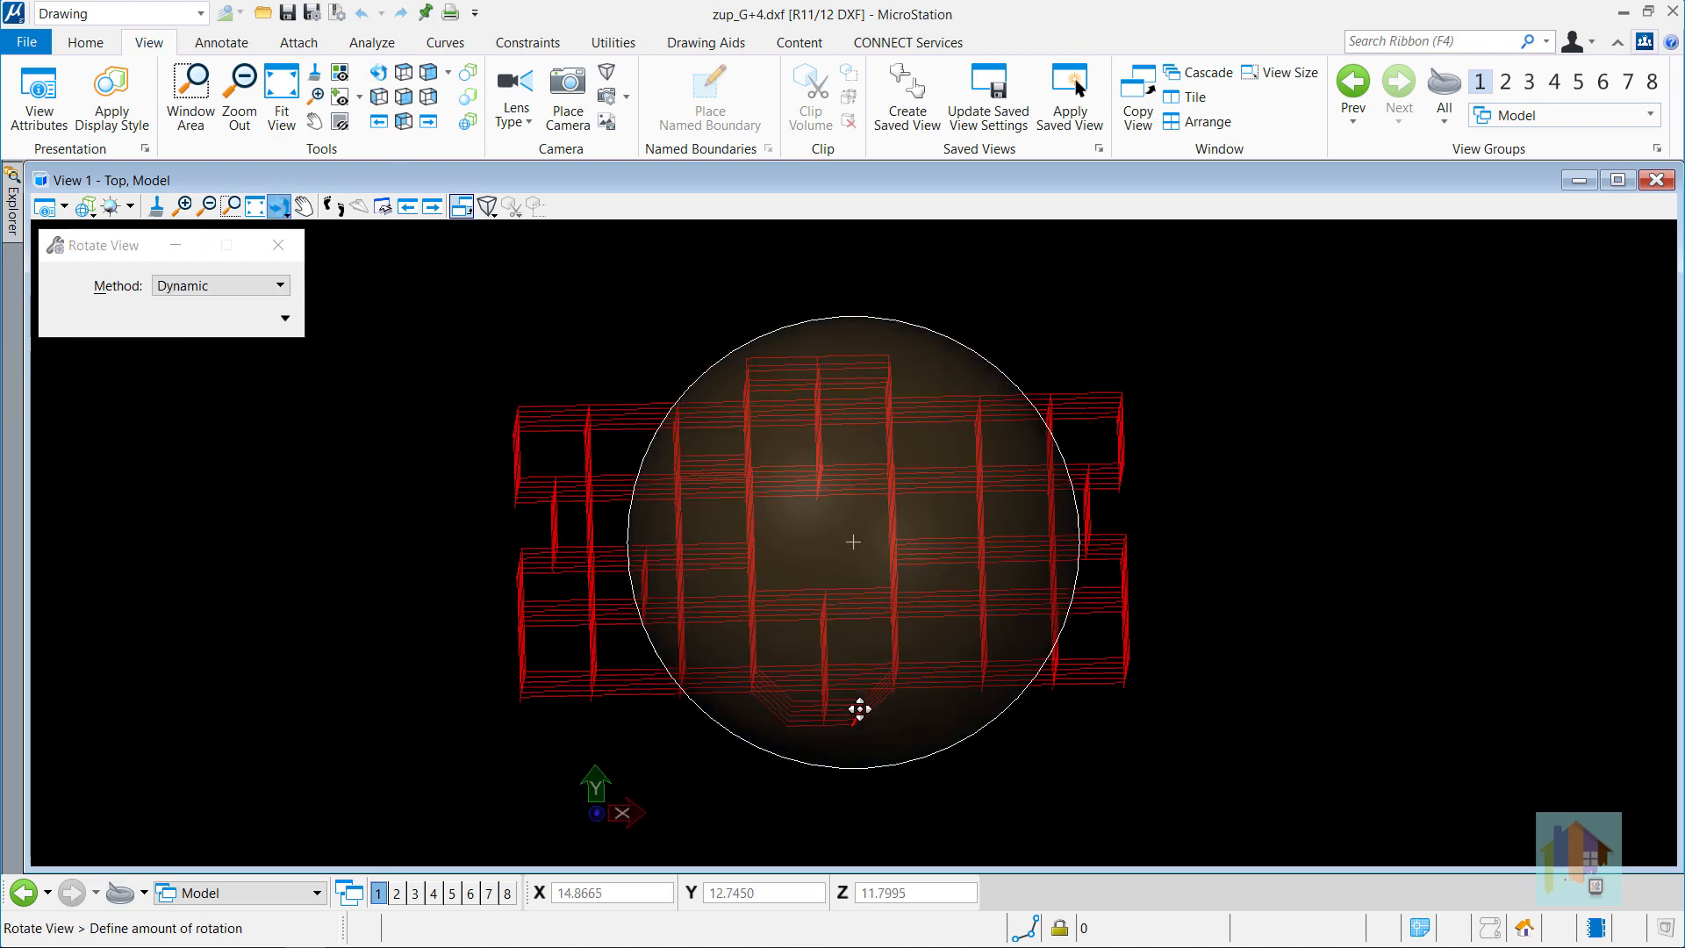
click(927, 499)
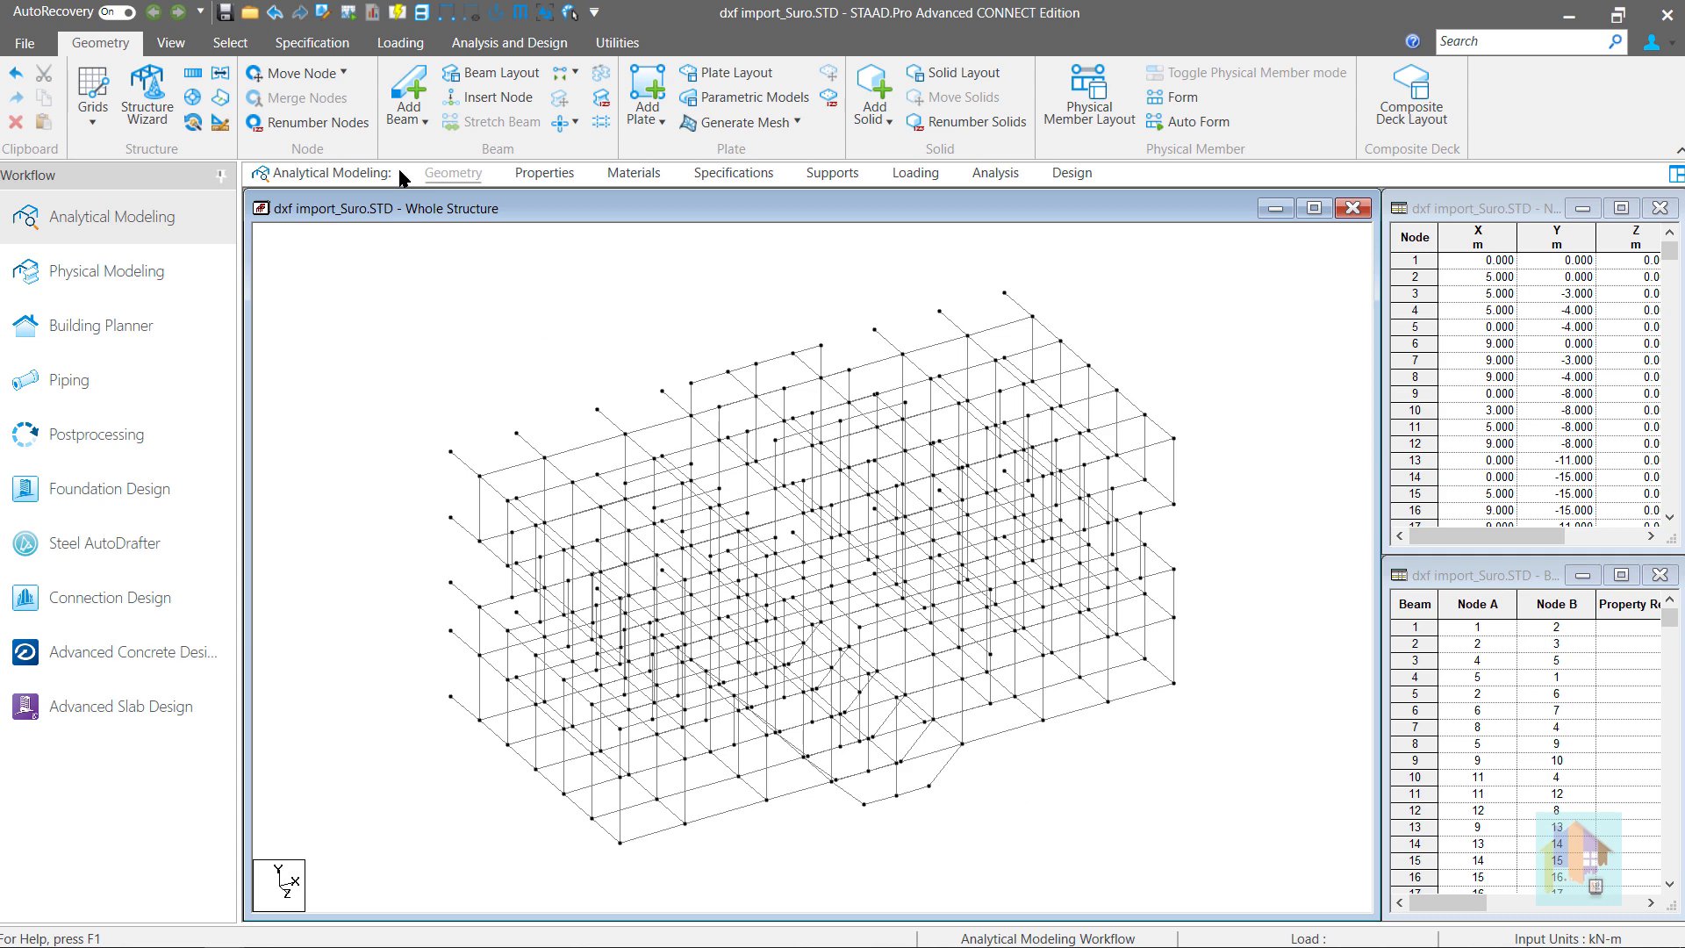
Switch to STAAD.Pro, preview the SET Z UP command in the model's input file, and open the import and export options
click(323, 11)
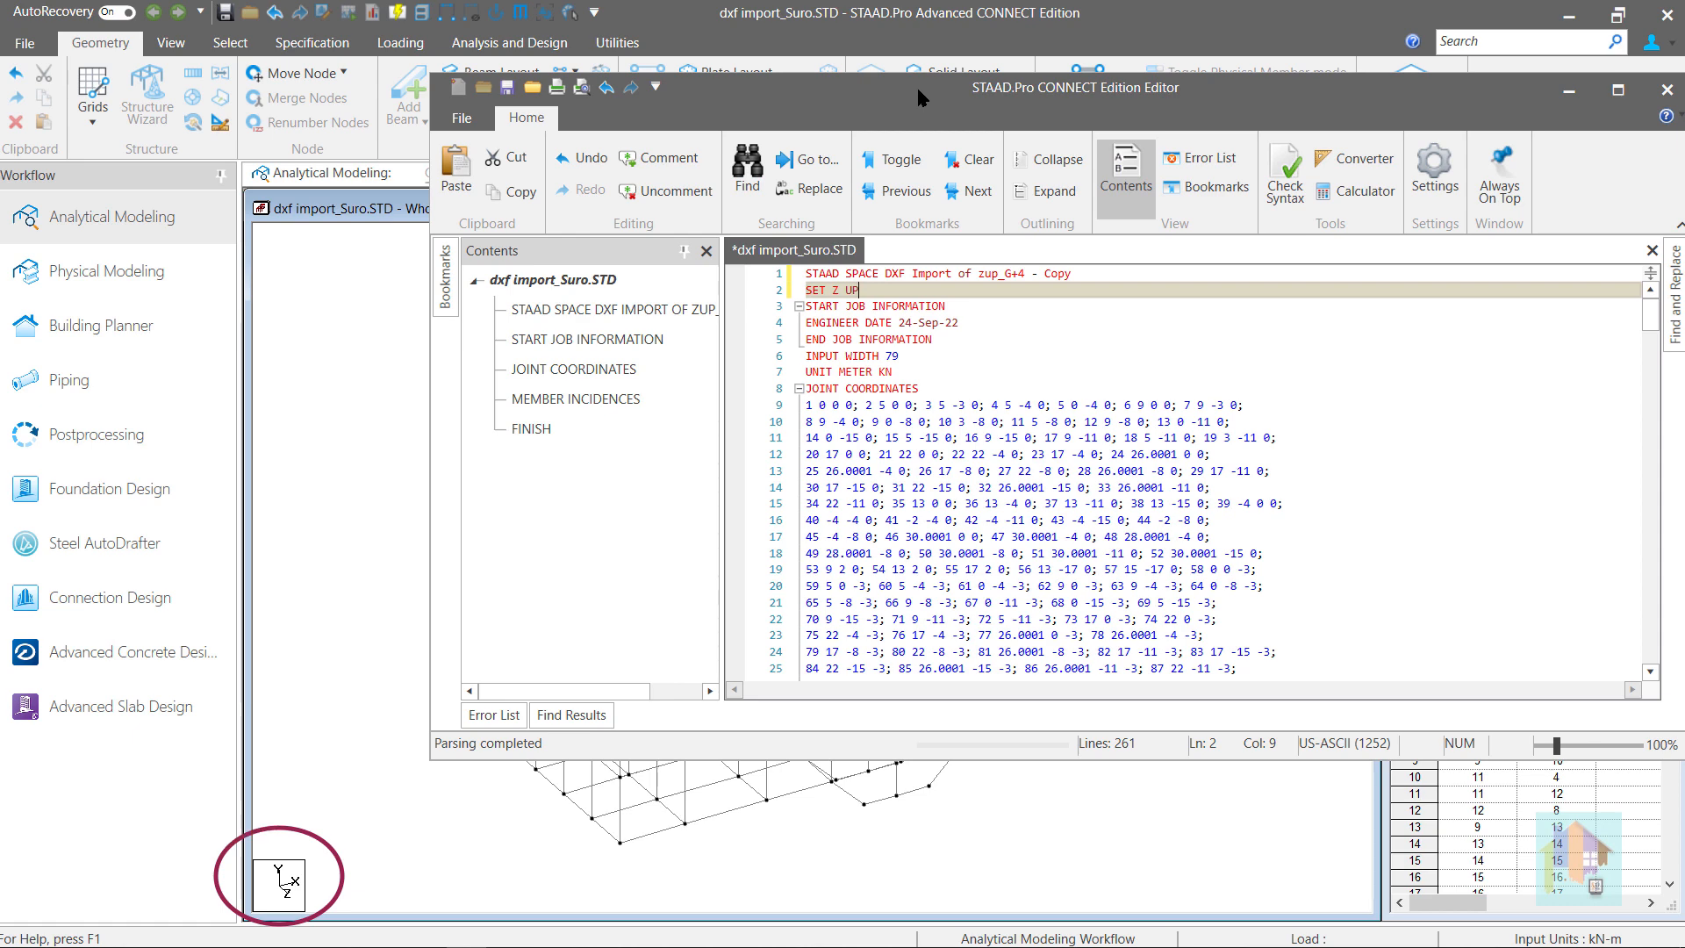
click(369, 395)
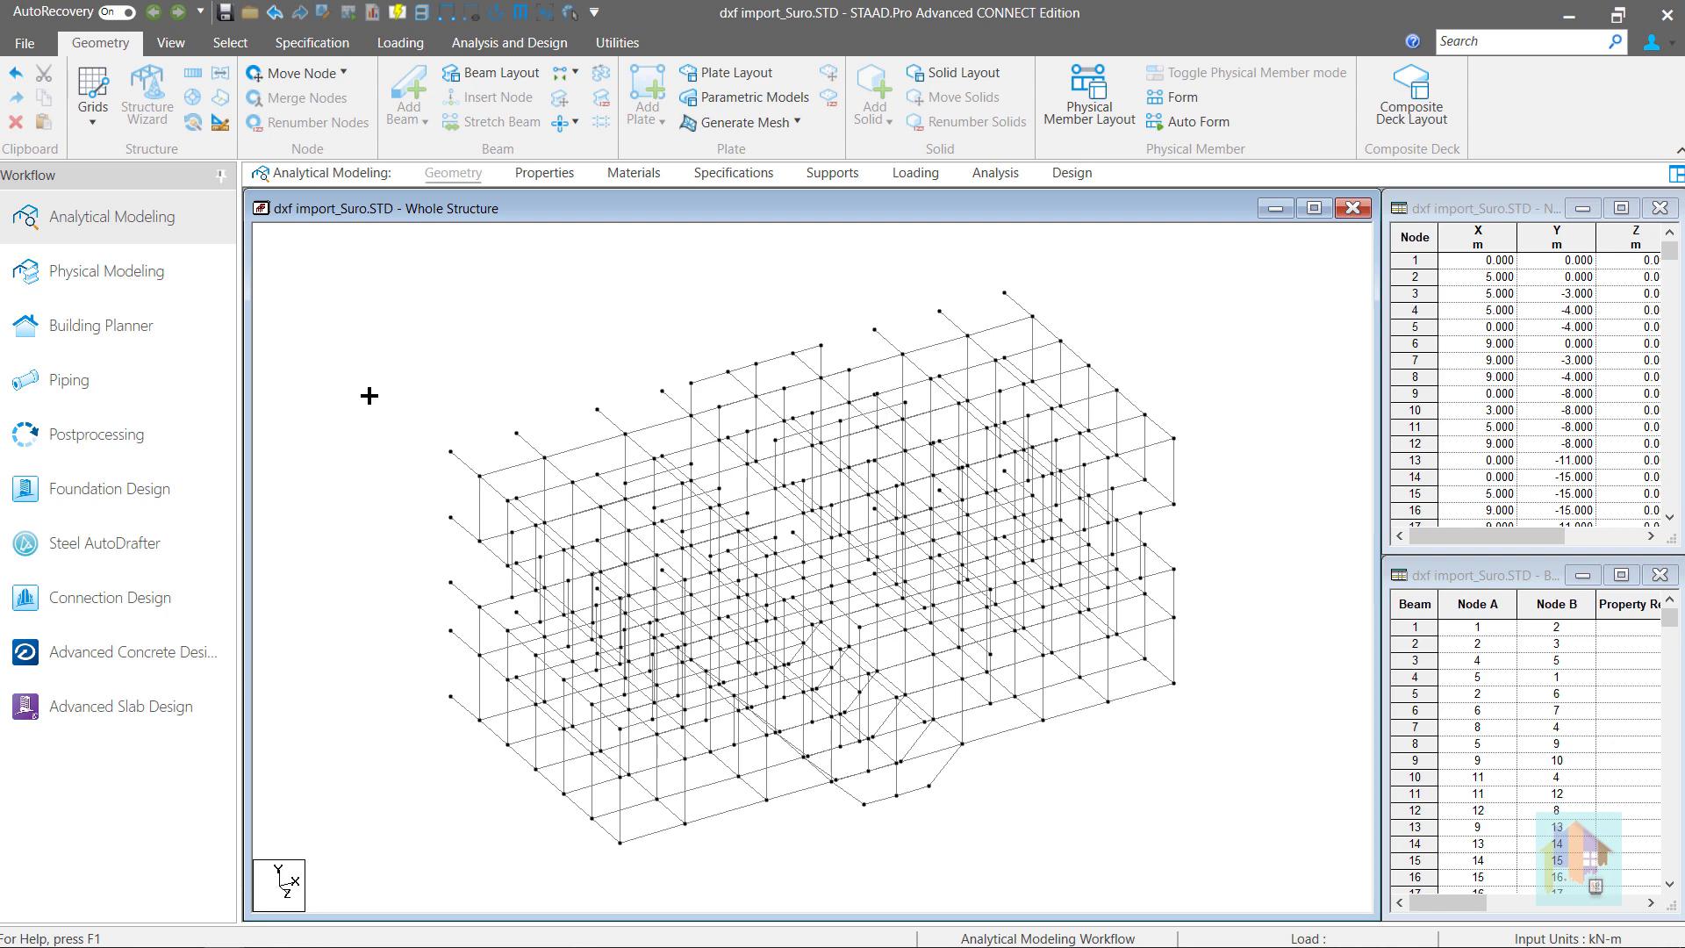
click(32, 47)
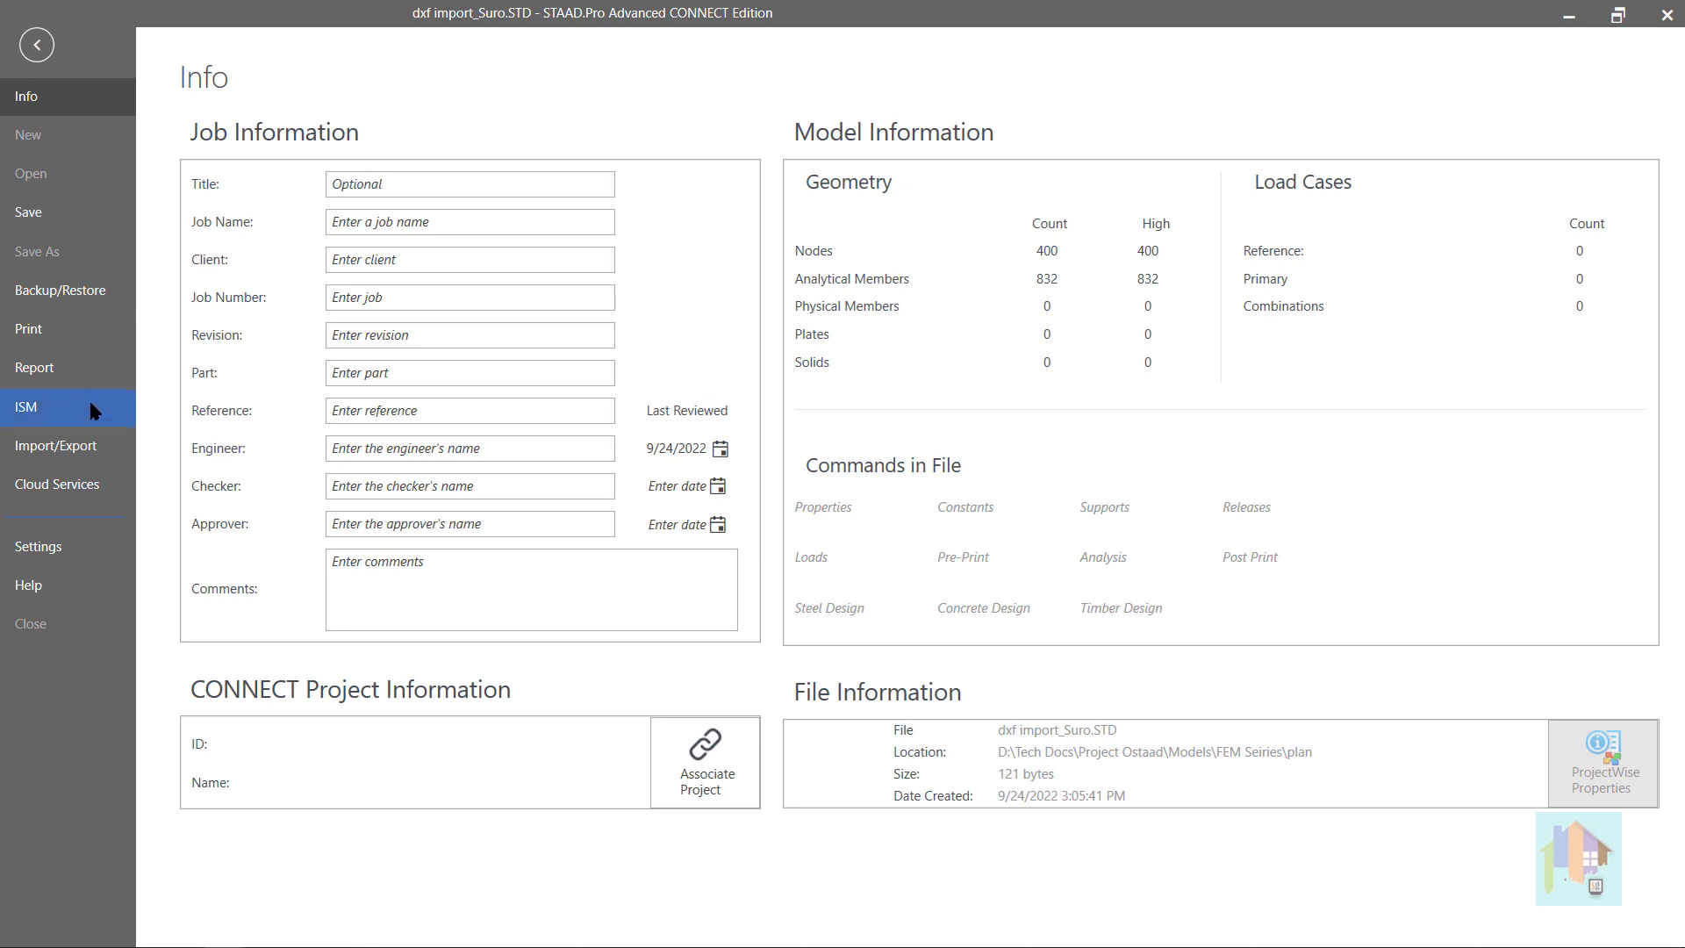
click(92, 448)
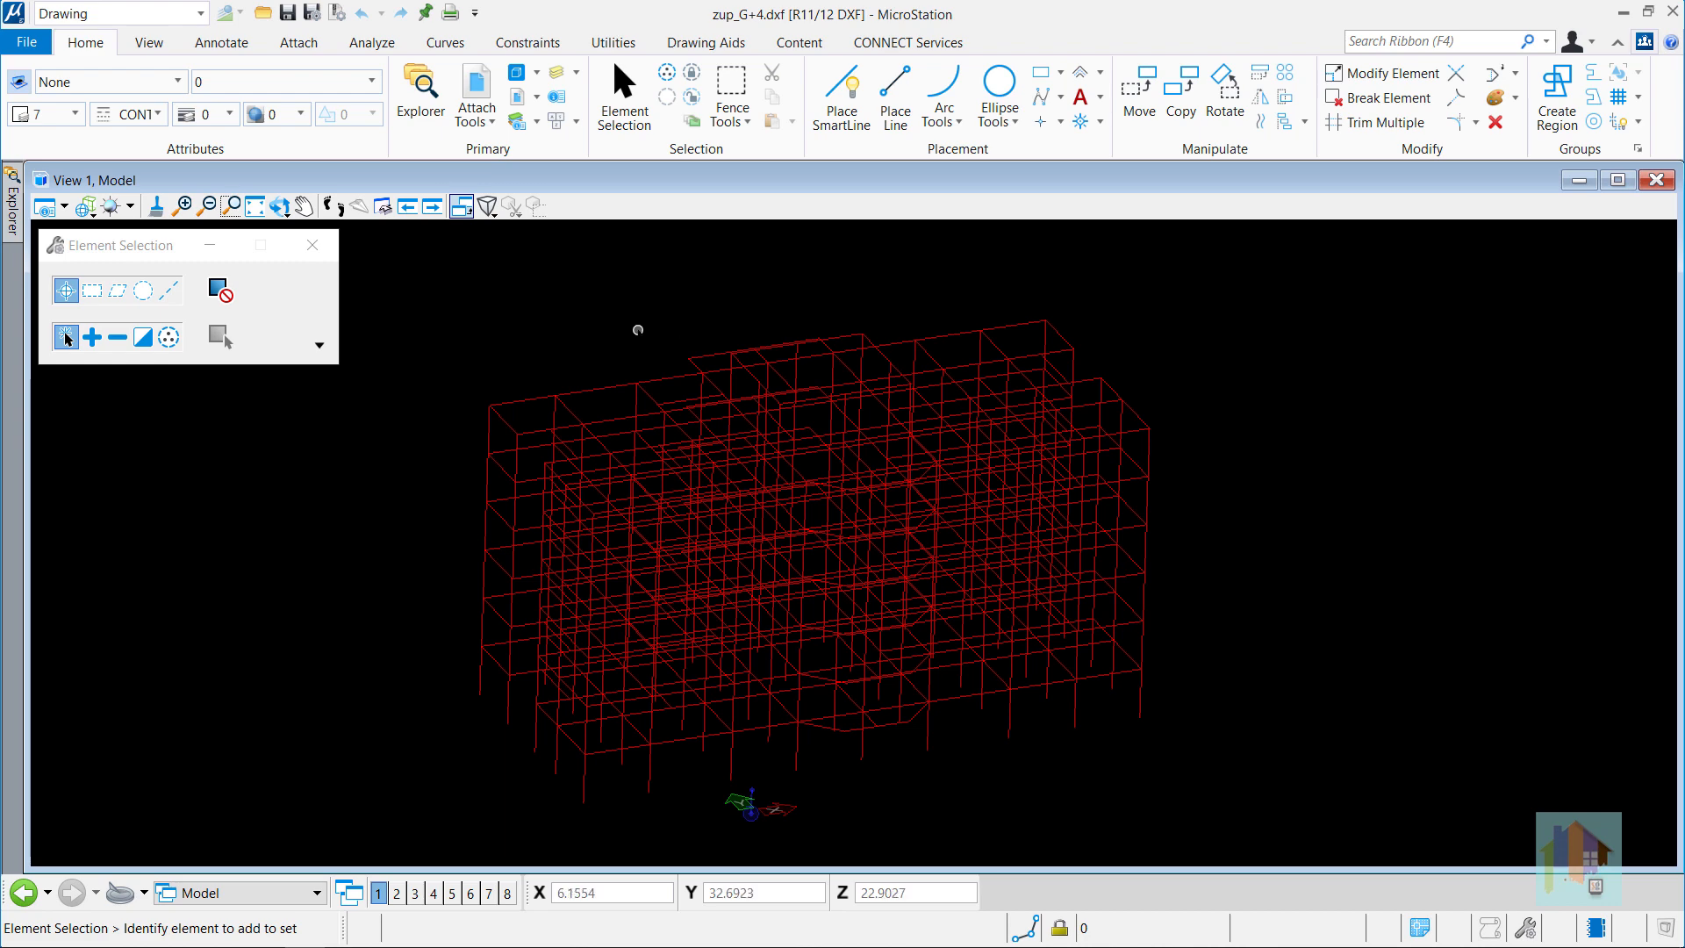
Switch to MicroStation, inspect the drawing's level list including BEAM, rotate the frame view dynamically, and return to element selection
click(370, 81)
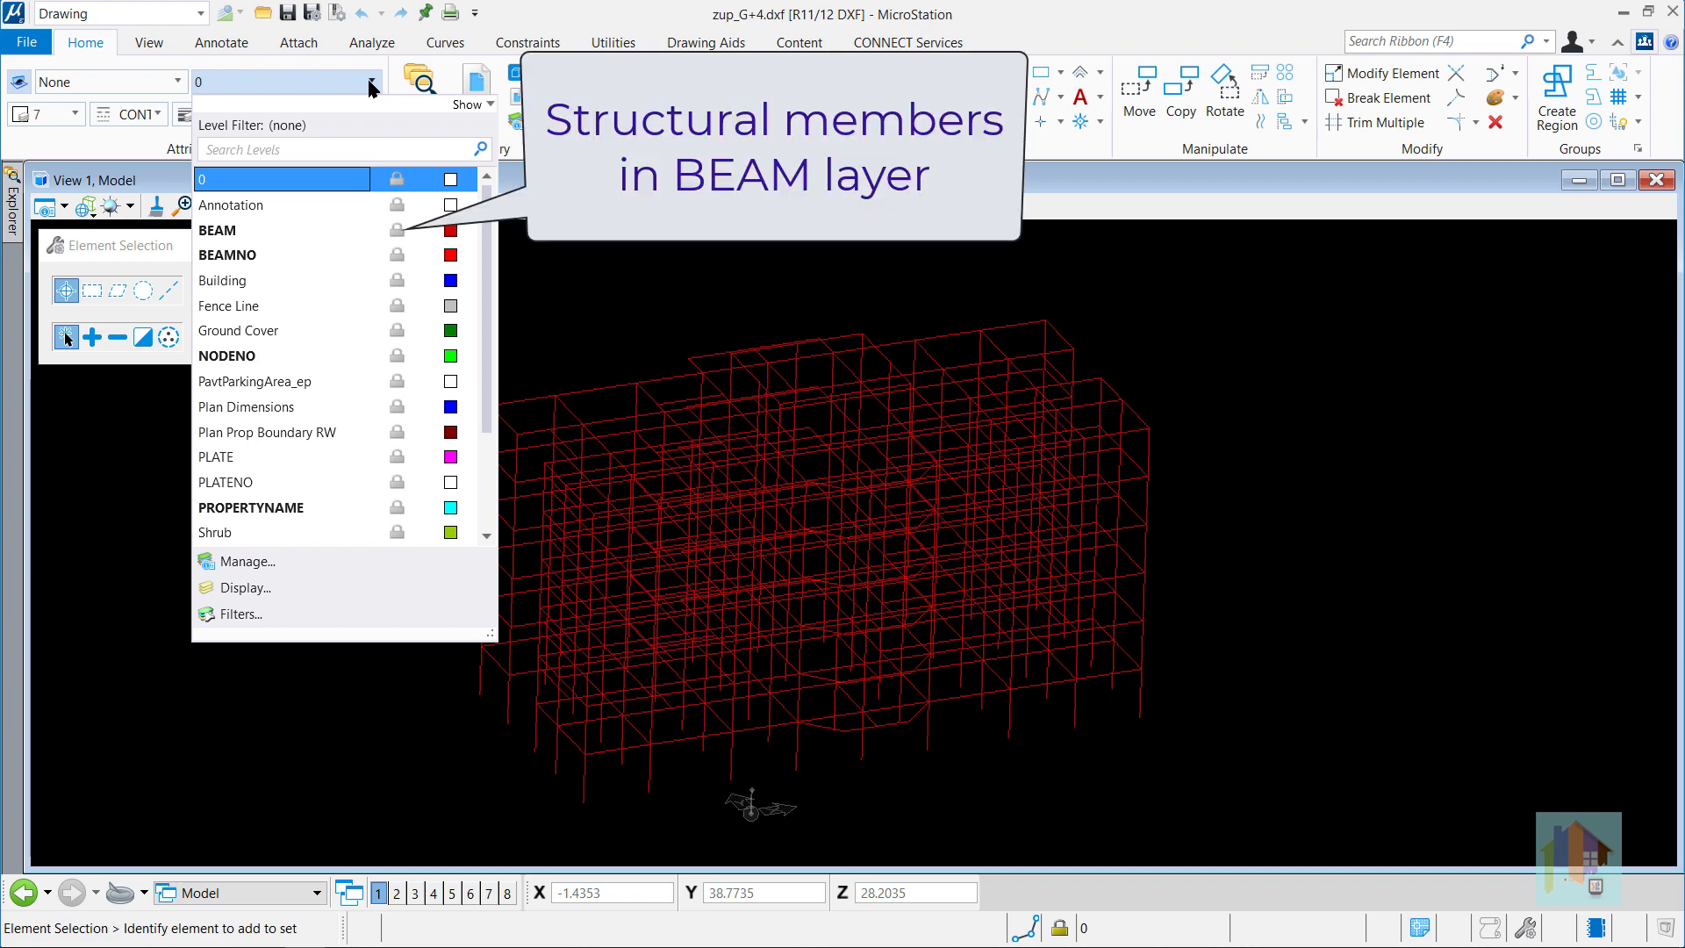
click(370, 82)
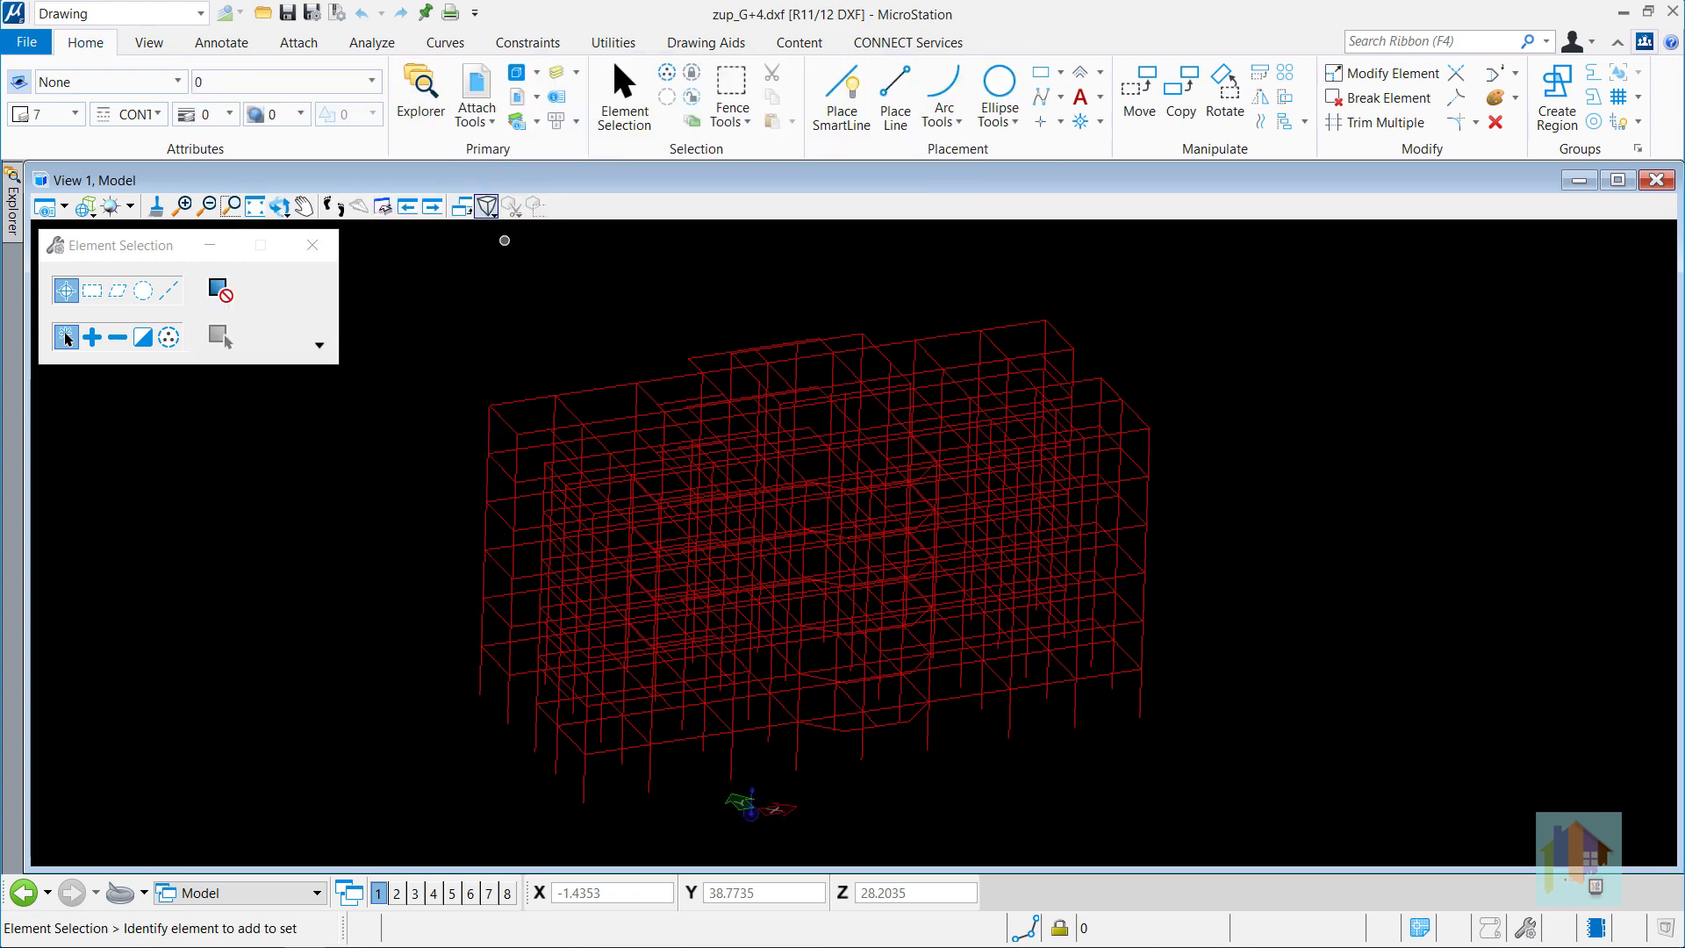
click(279, 206)
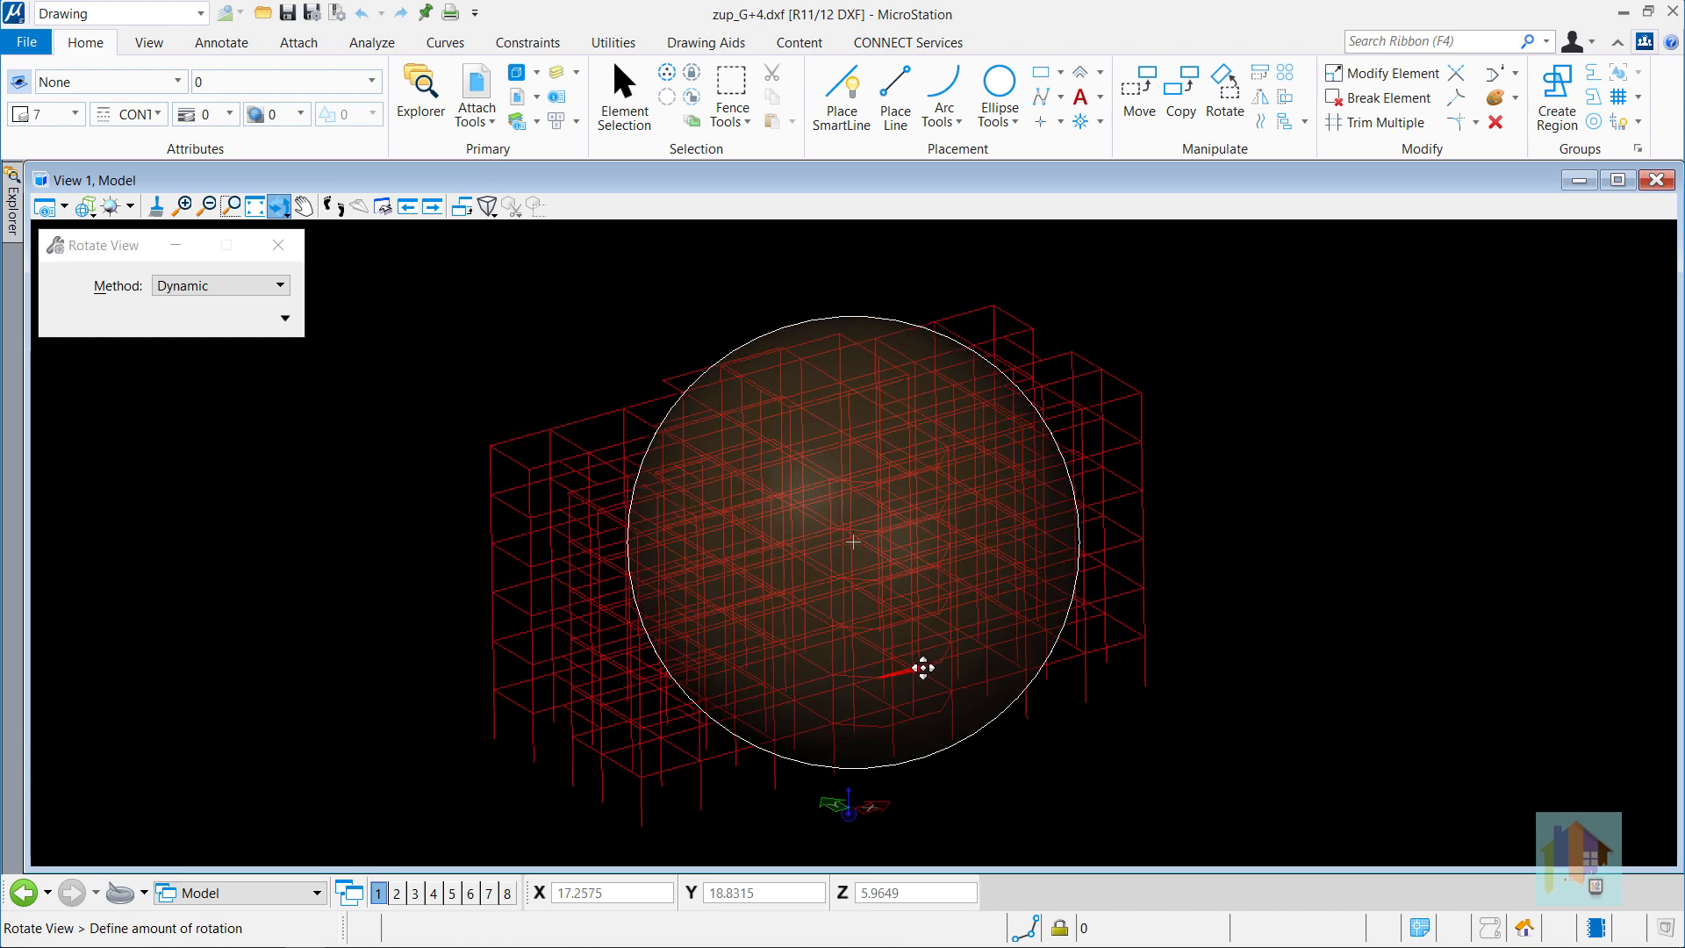
click(936, 667)
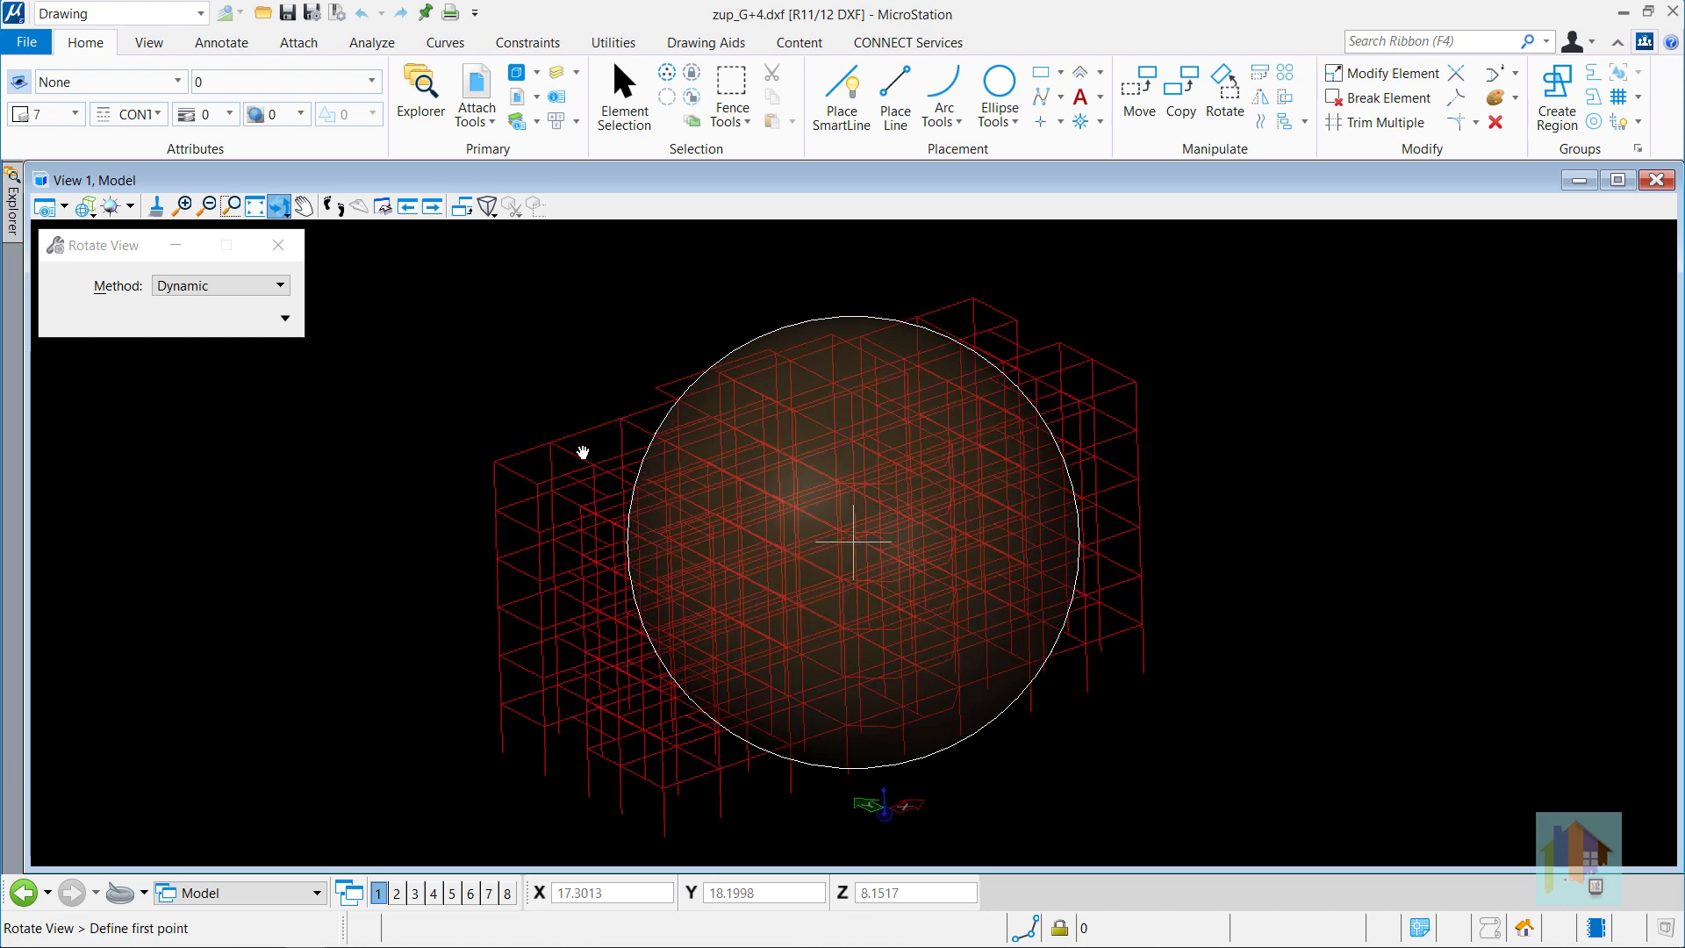
click(607, 136)
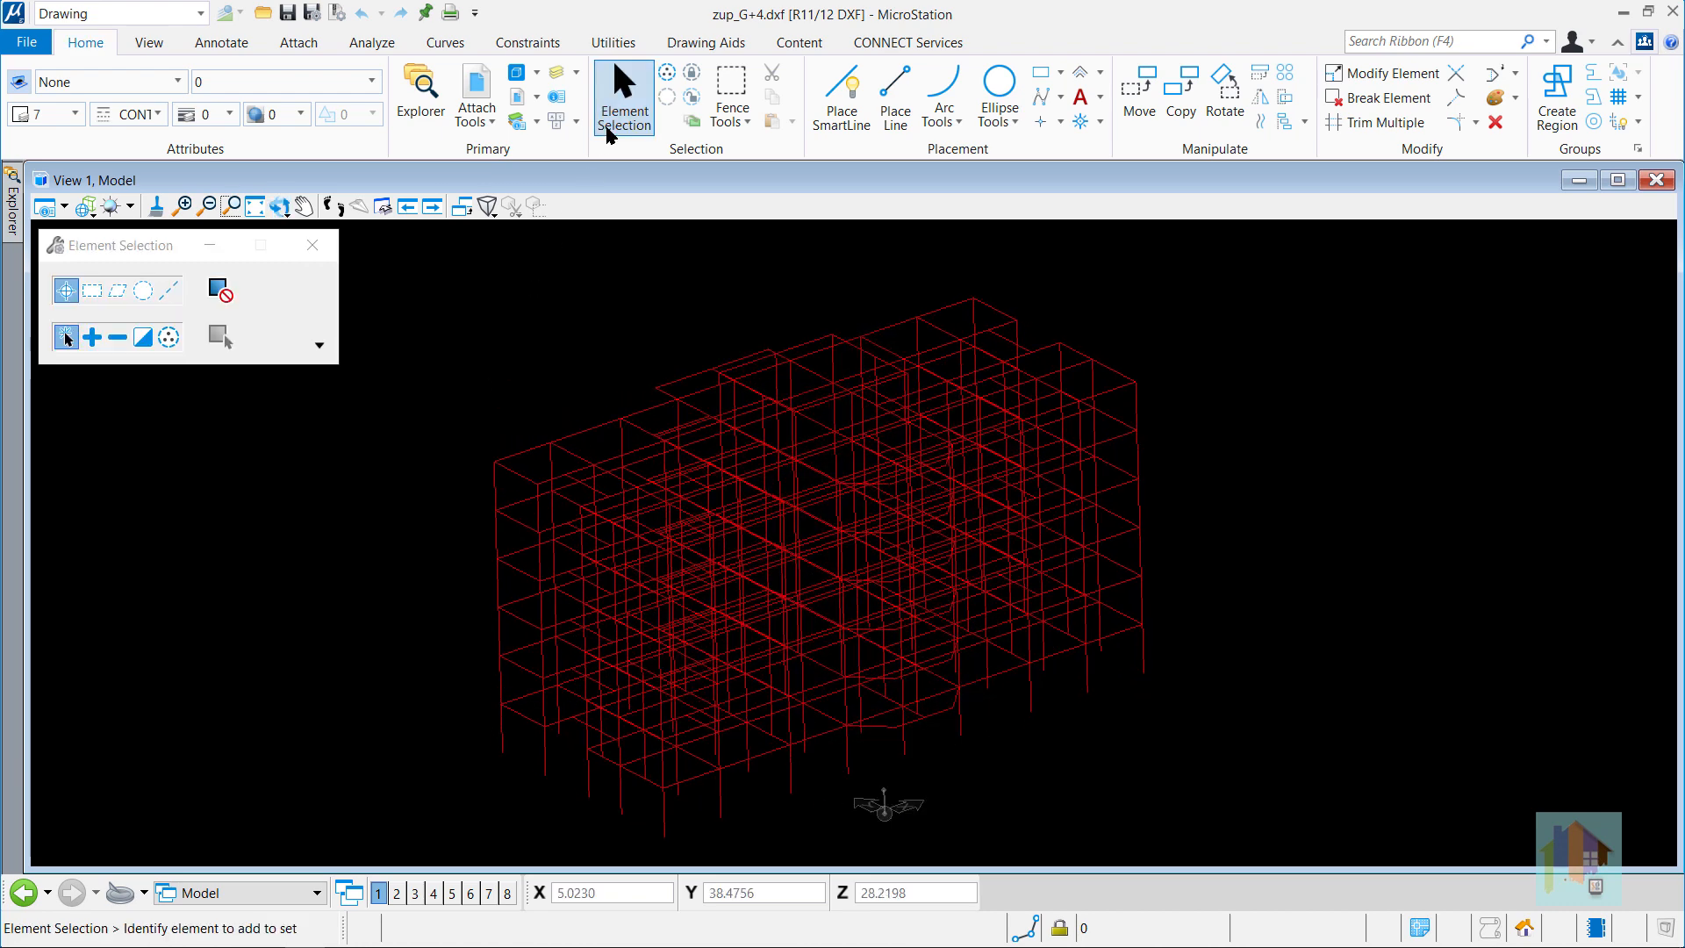
Check the Autodesk DXF file type for saving a copy of zup_G+4.dxf, cancel the save, and choose the Rotate tool
click(26, 42)
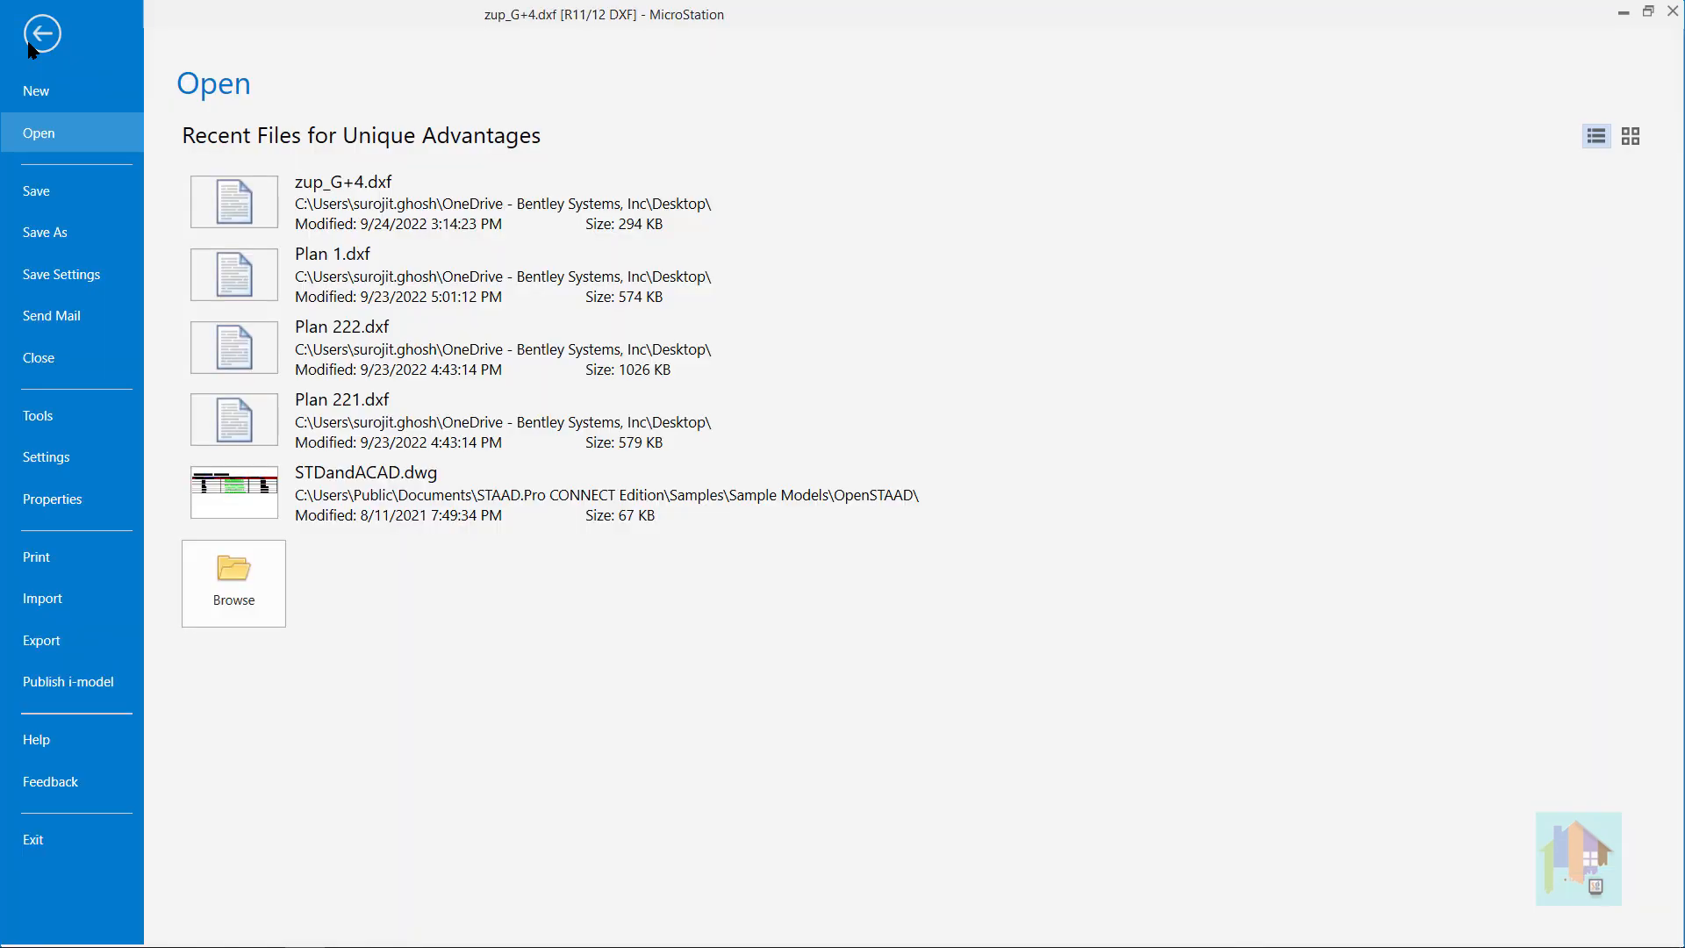
click(44, 234)
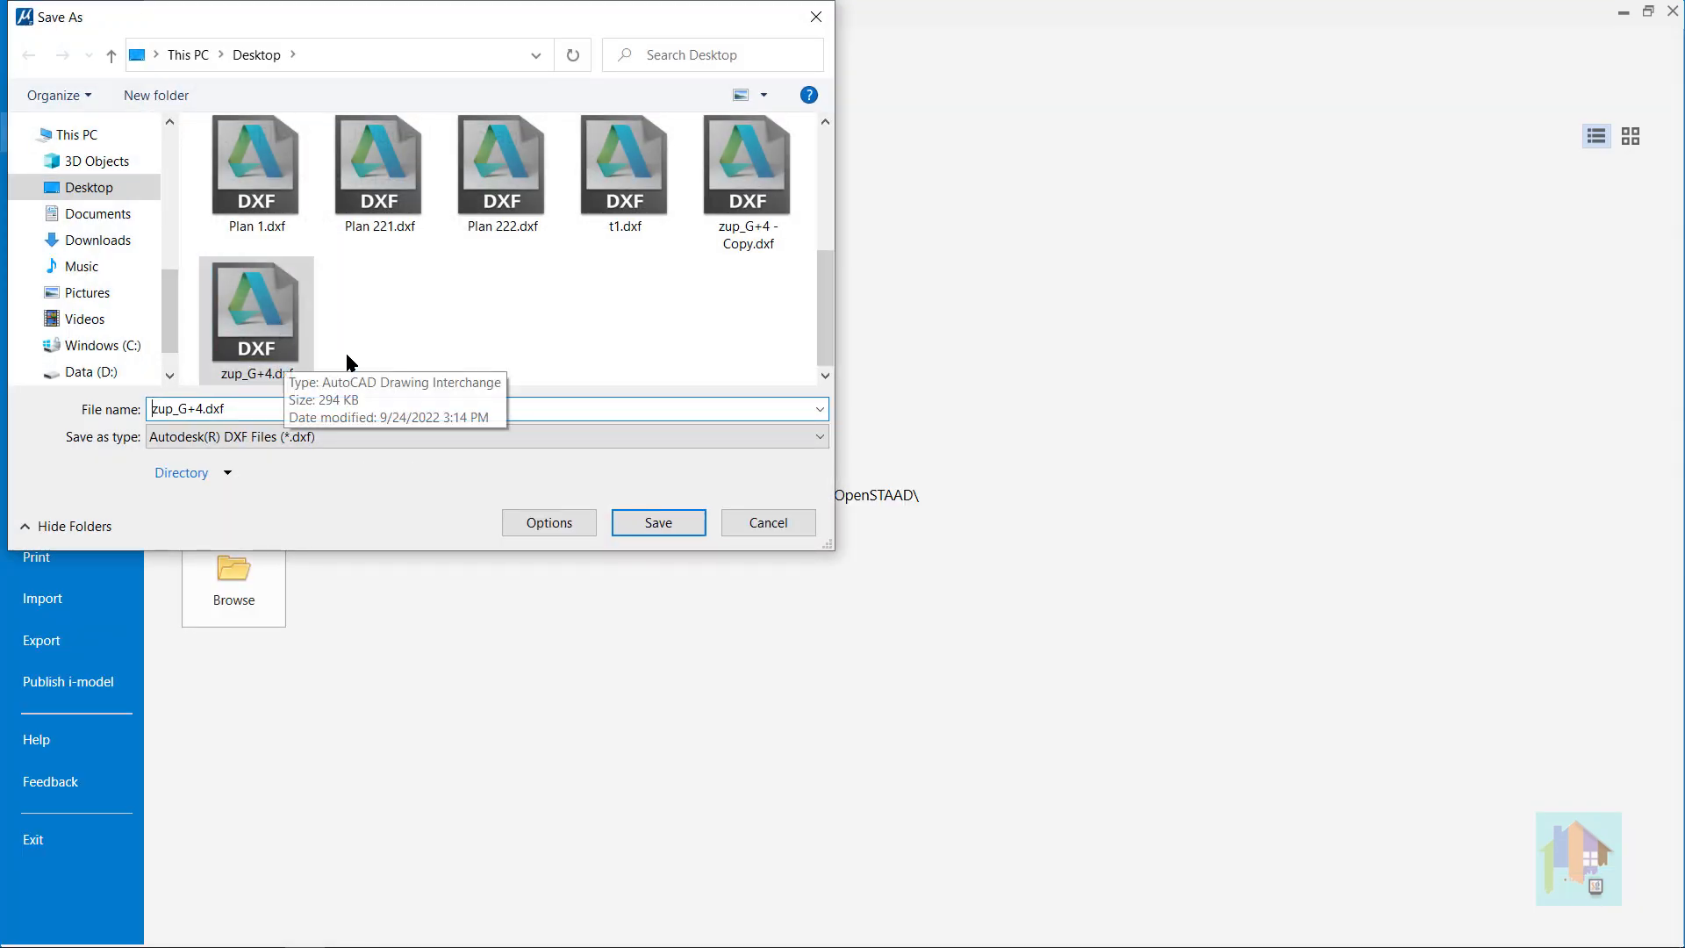
click(748, 524)
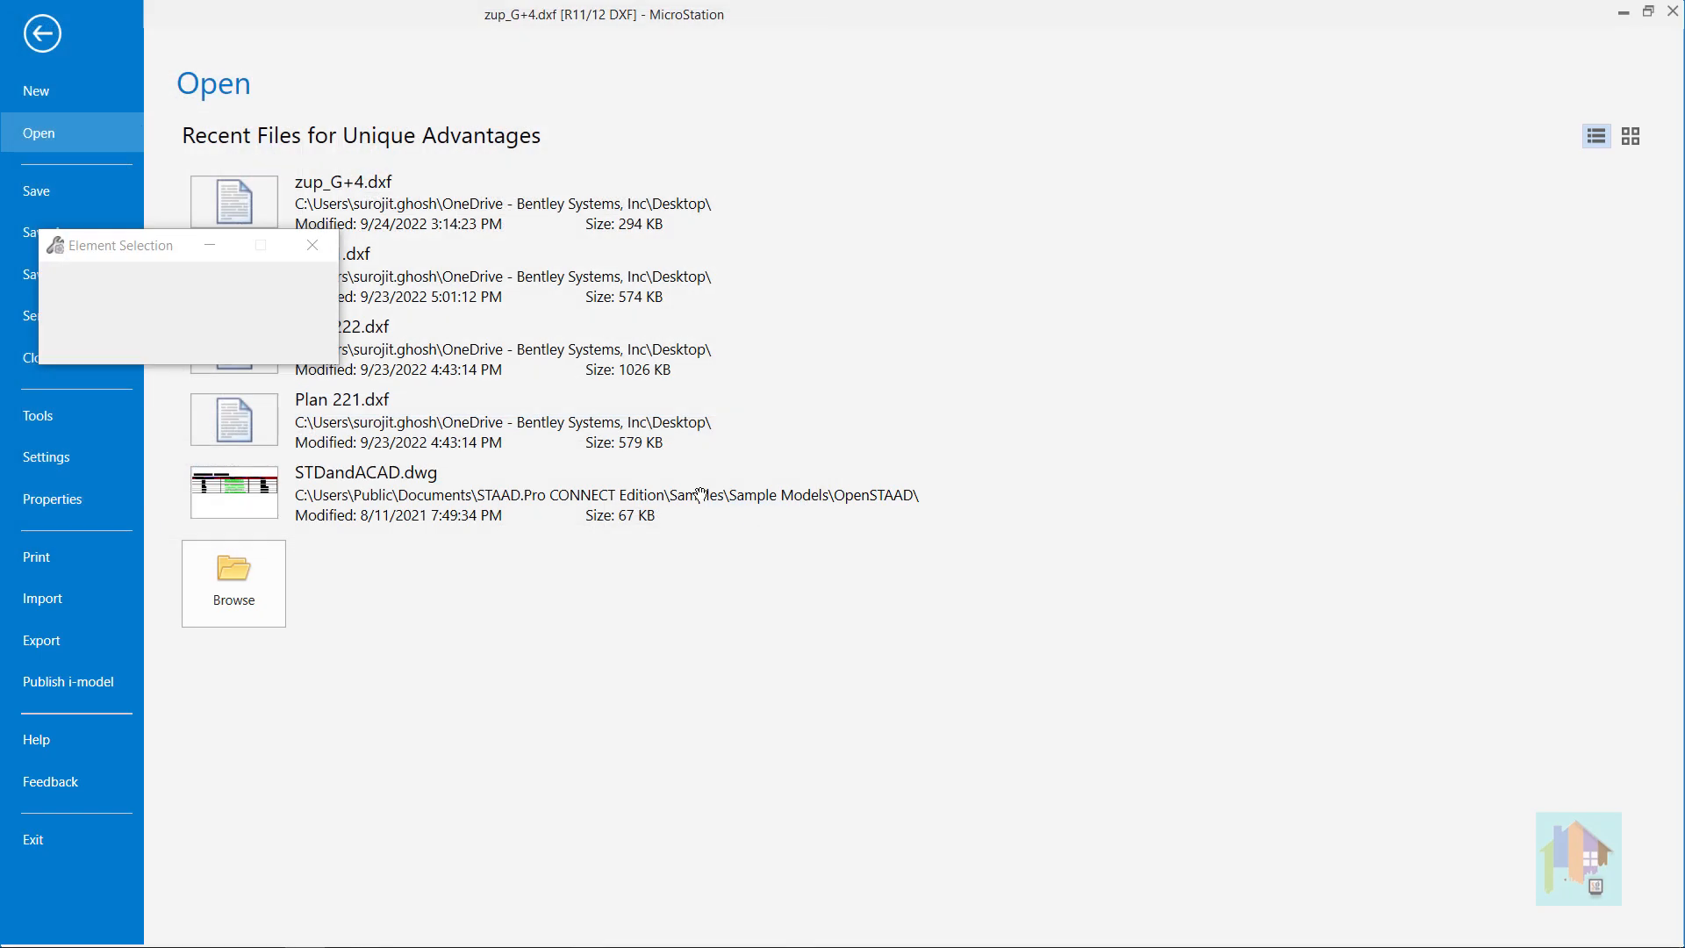
key(Escape)
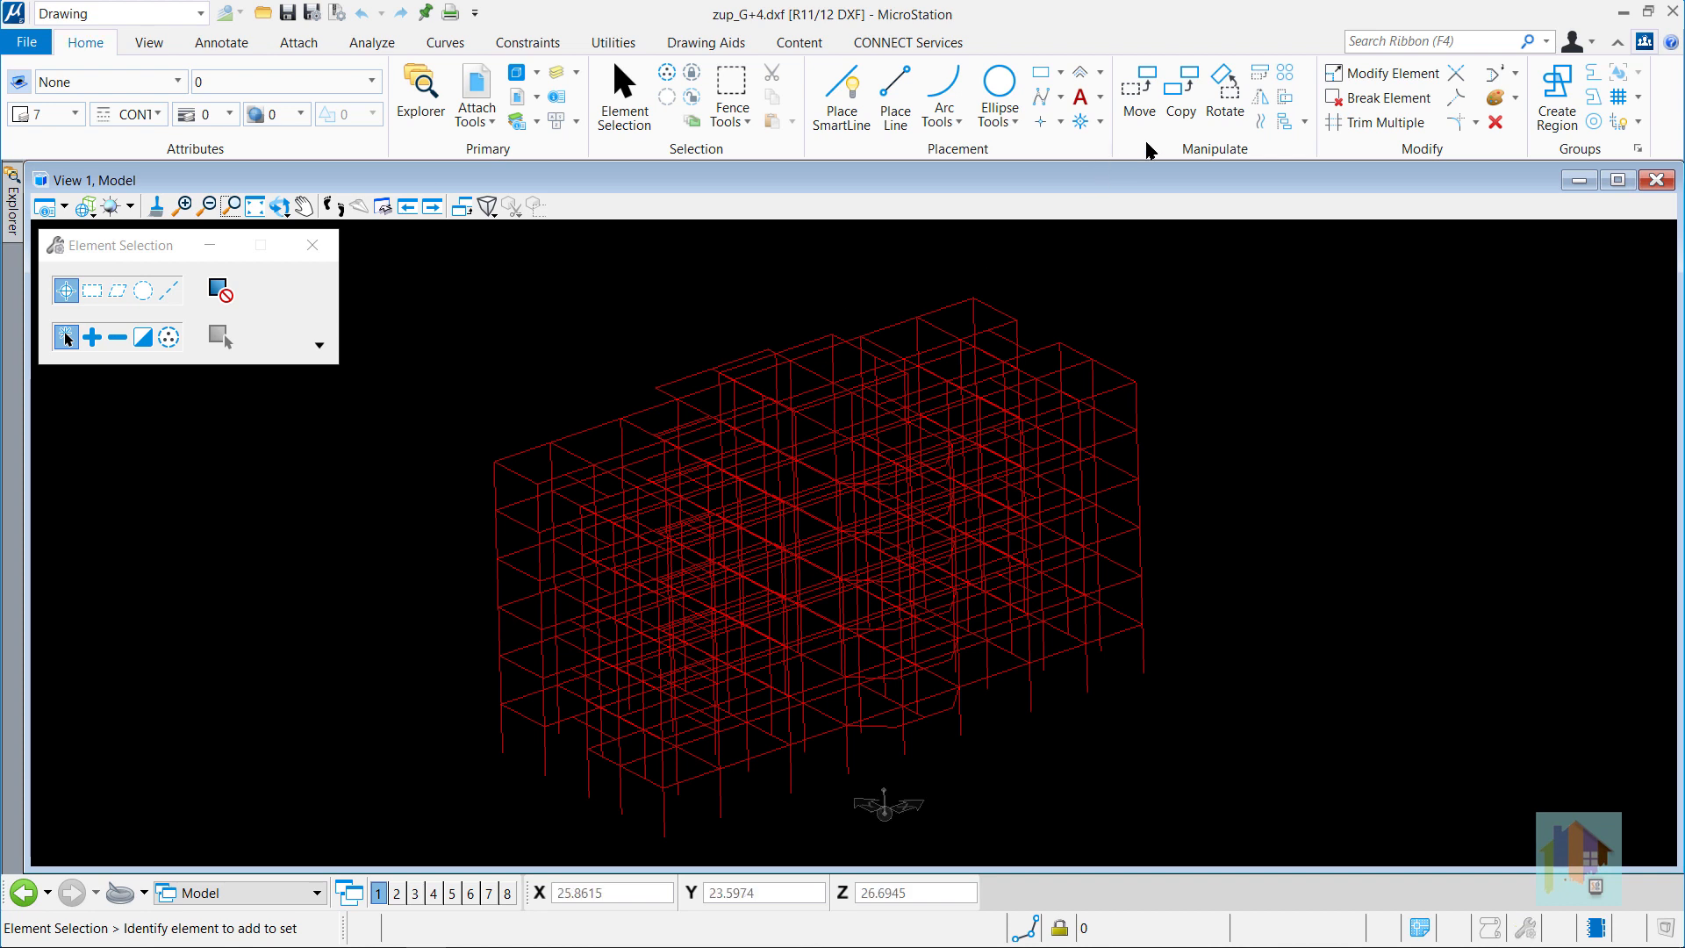
click(1227, 112)
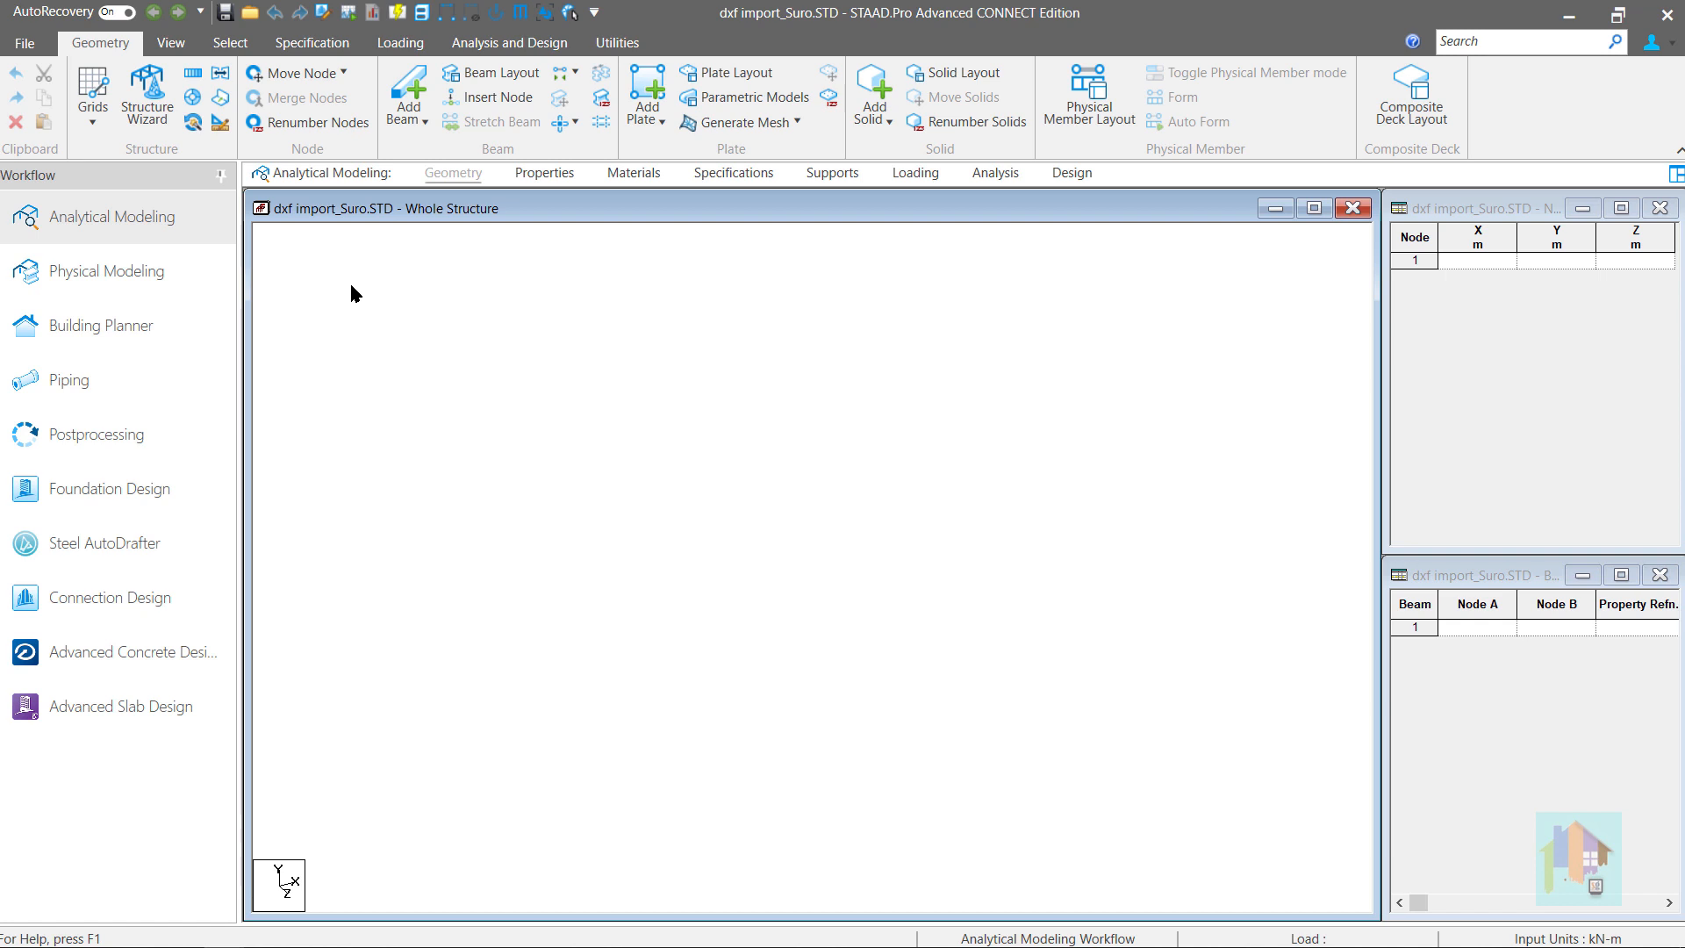
Switch to the empty STAAD.Pro model and load zup_G+4.dxf from the plan folder as DXF import data
click(27, 44)
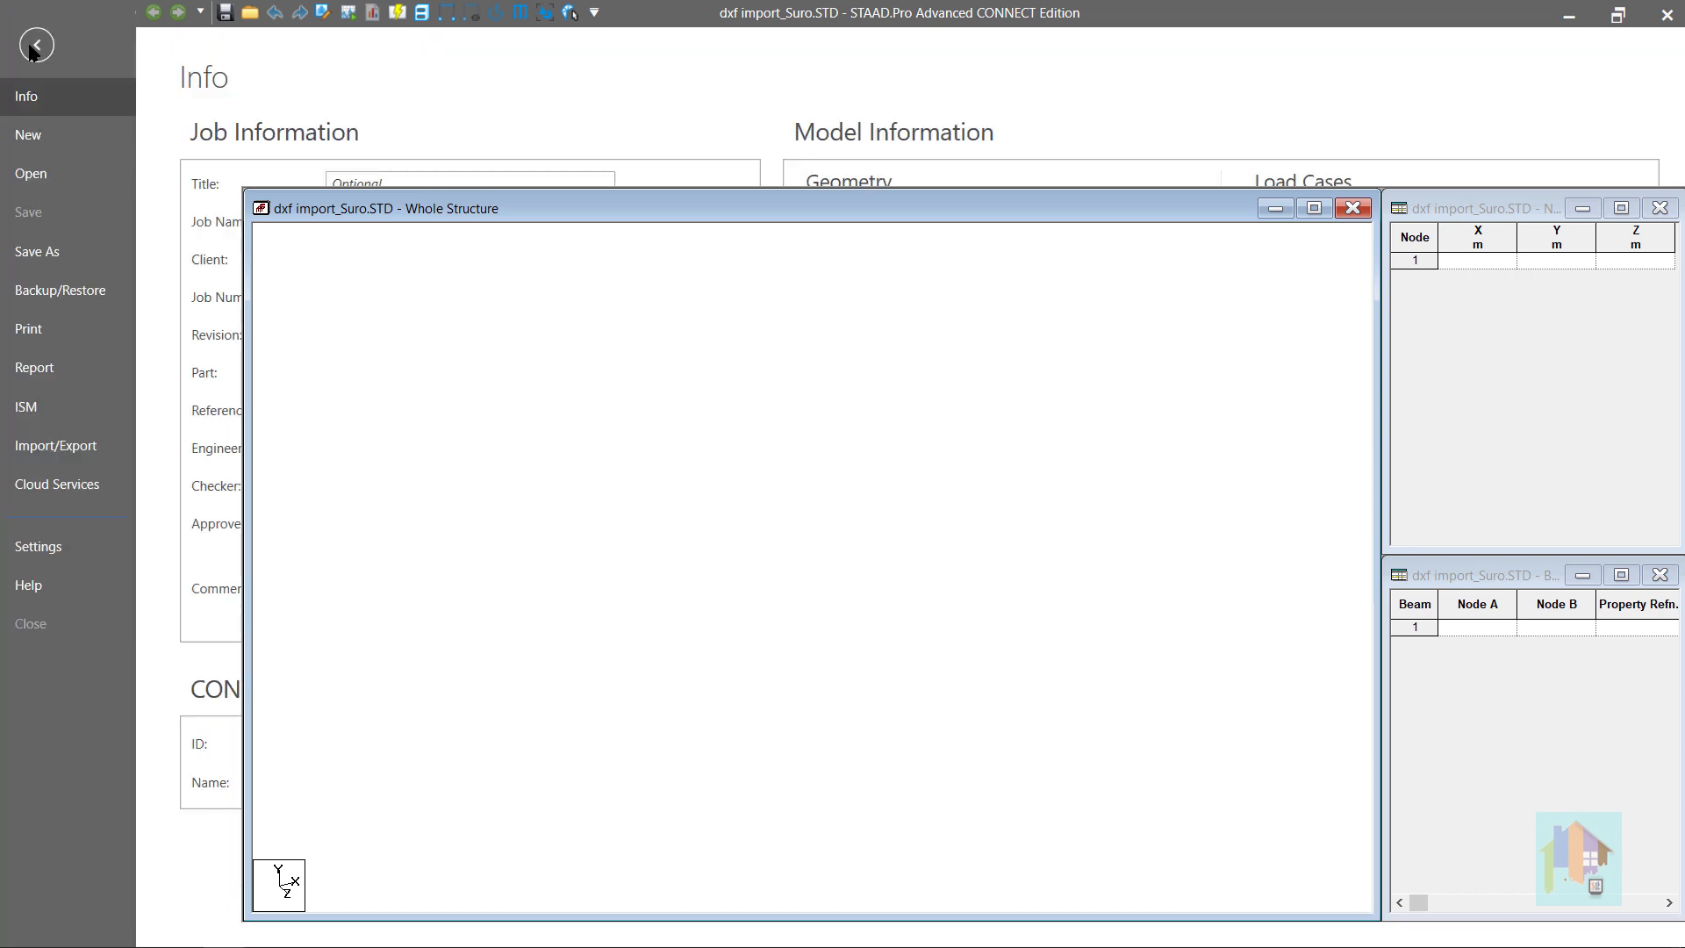
click(77, 452)
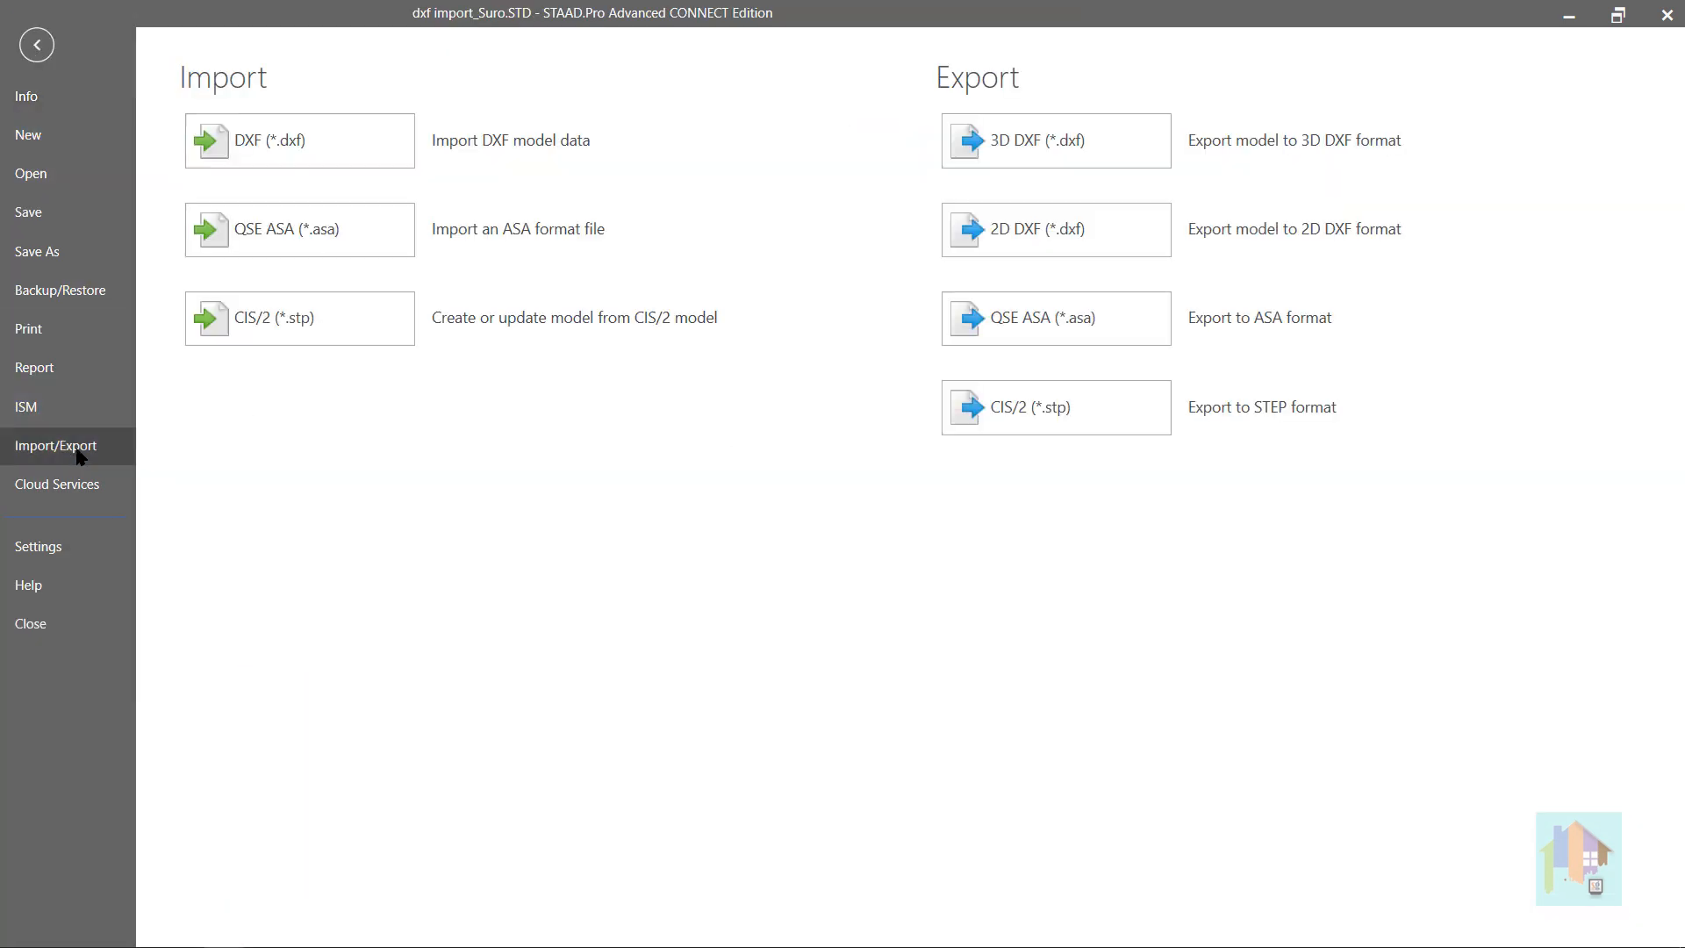
click(302, 149)
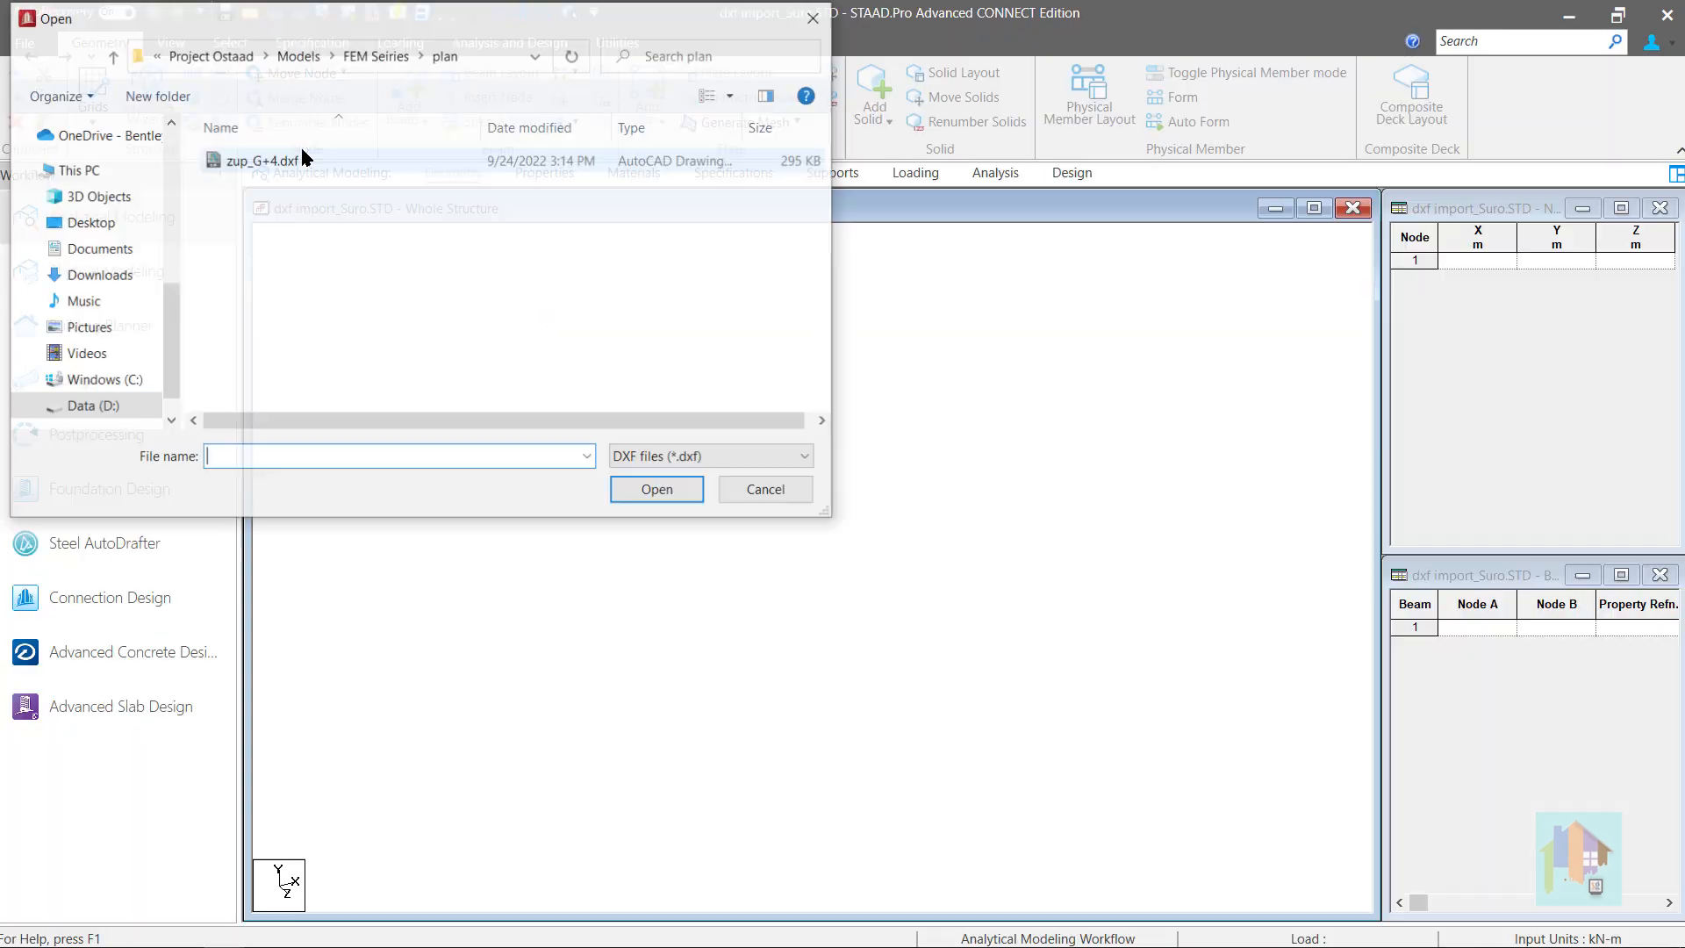
click(297, 160)
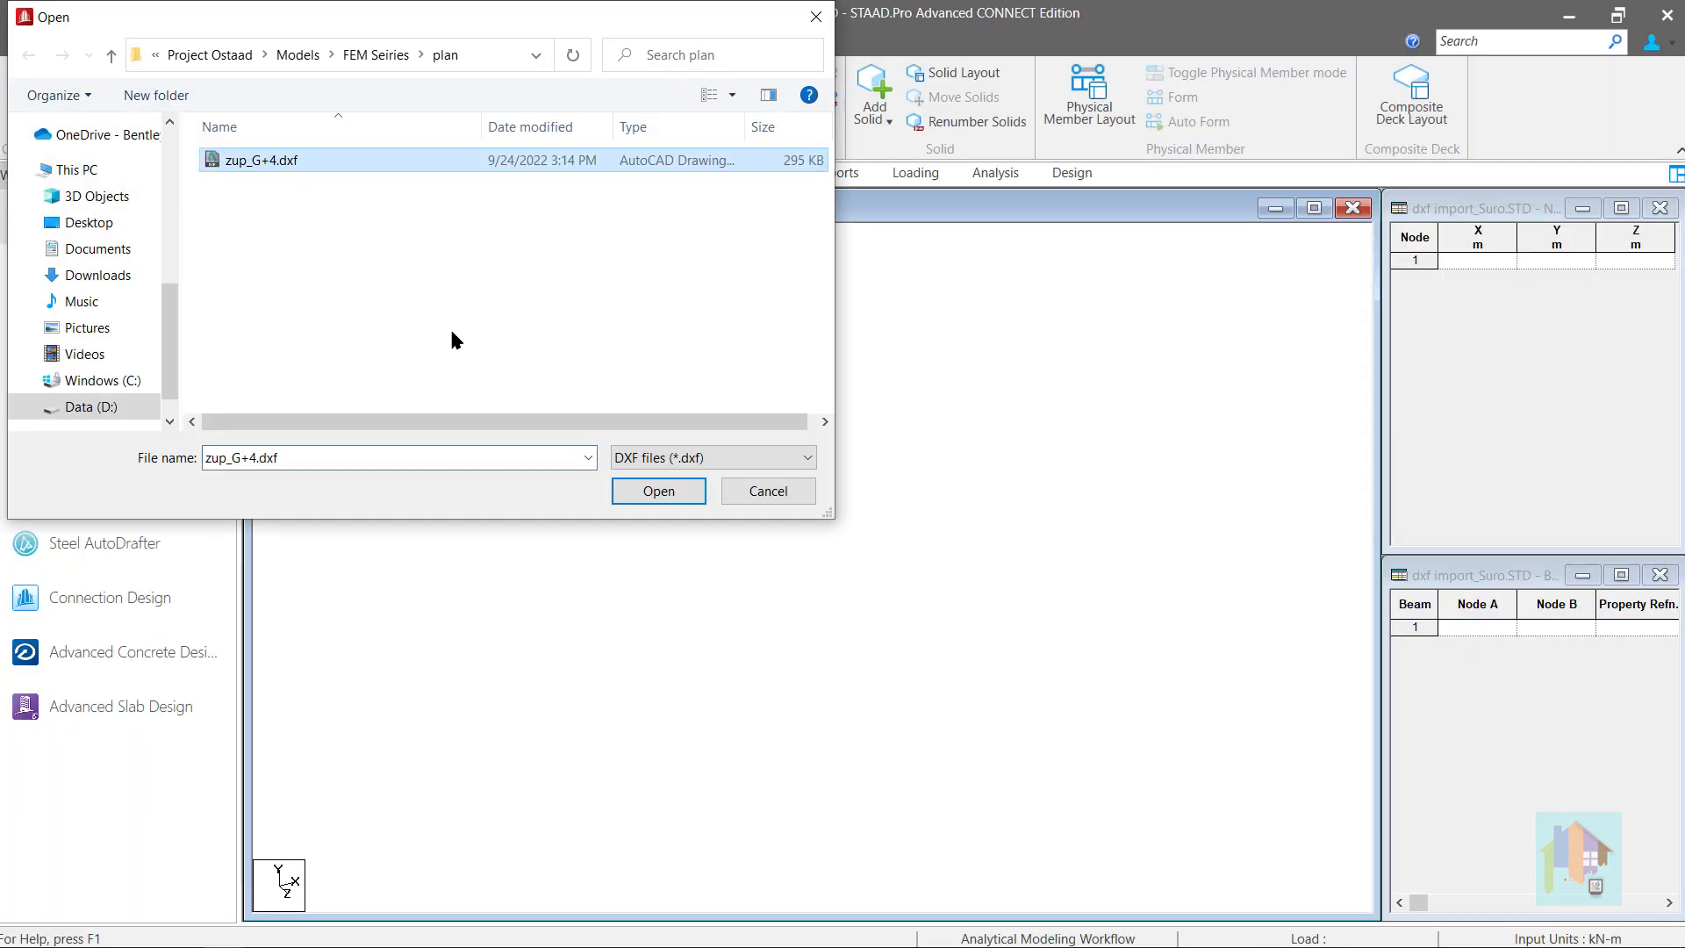
click(660, 491)
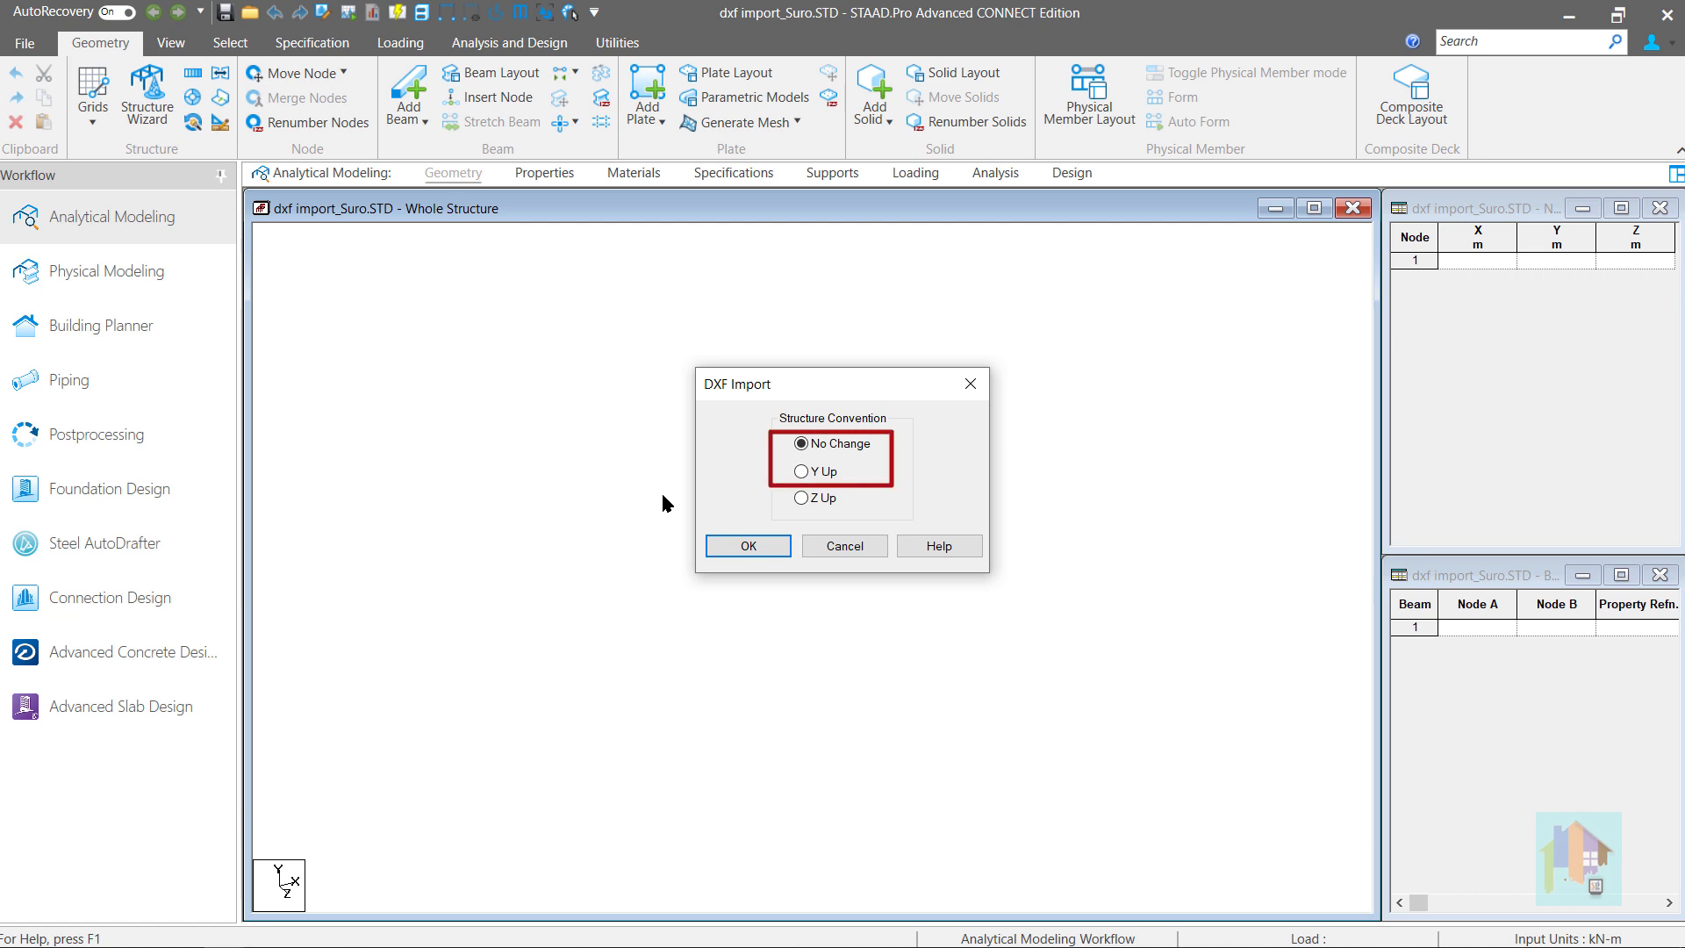
Try the Z Up structure convention, set it back to No Change, and complete the DXF import
click(801, 498)
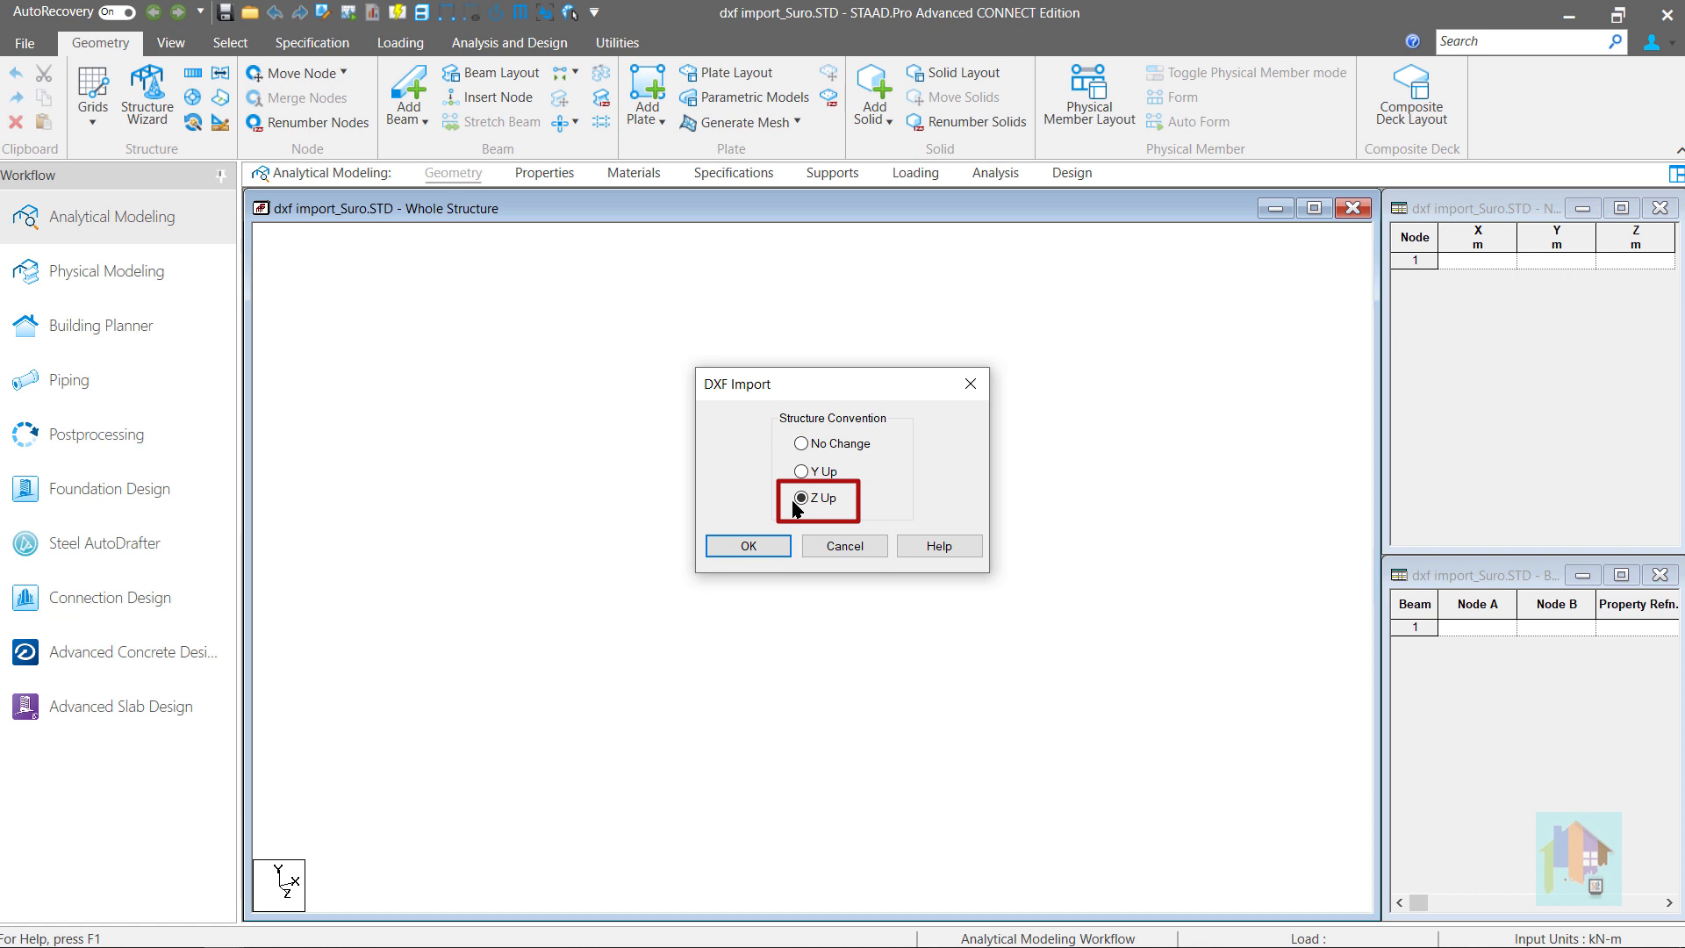
click(802, 444)
click(749, 546)
click(757, 565)
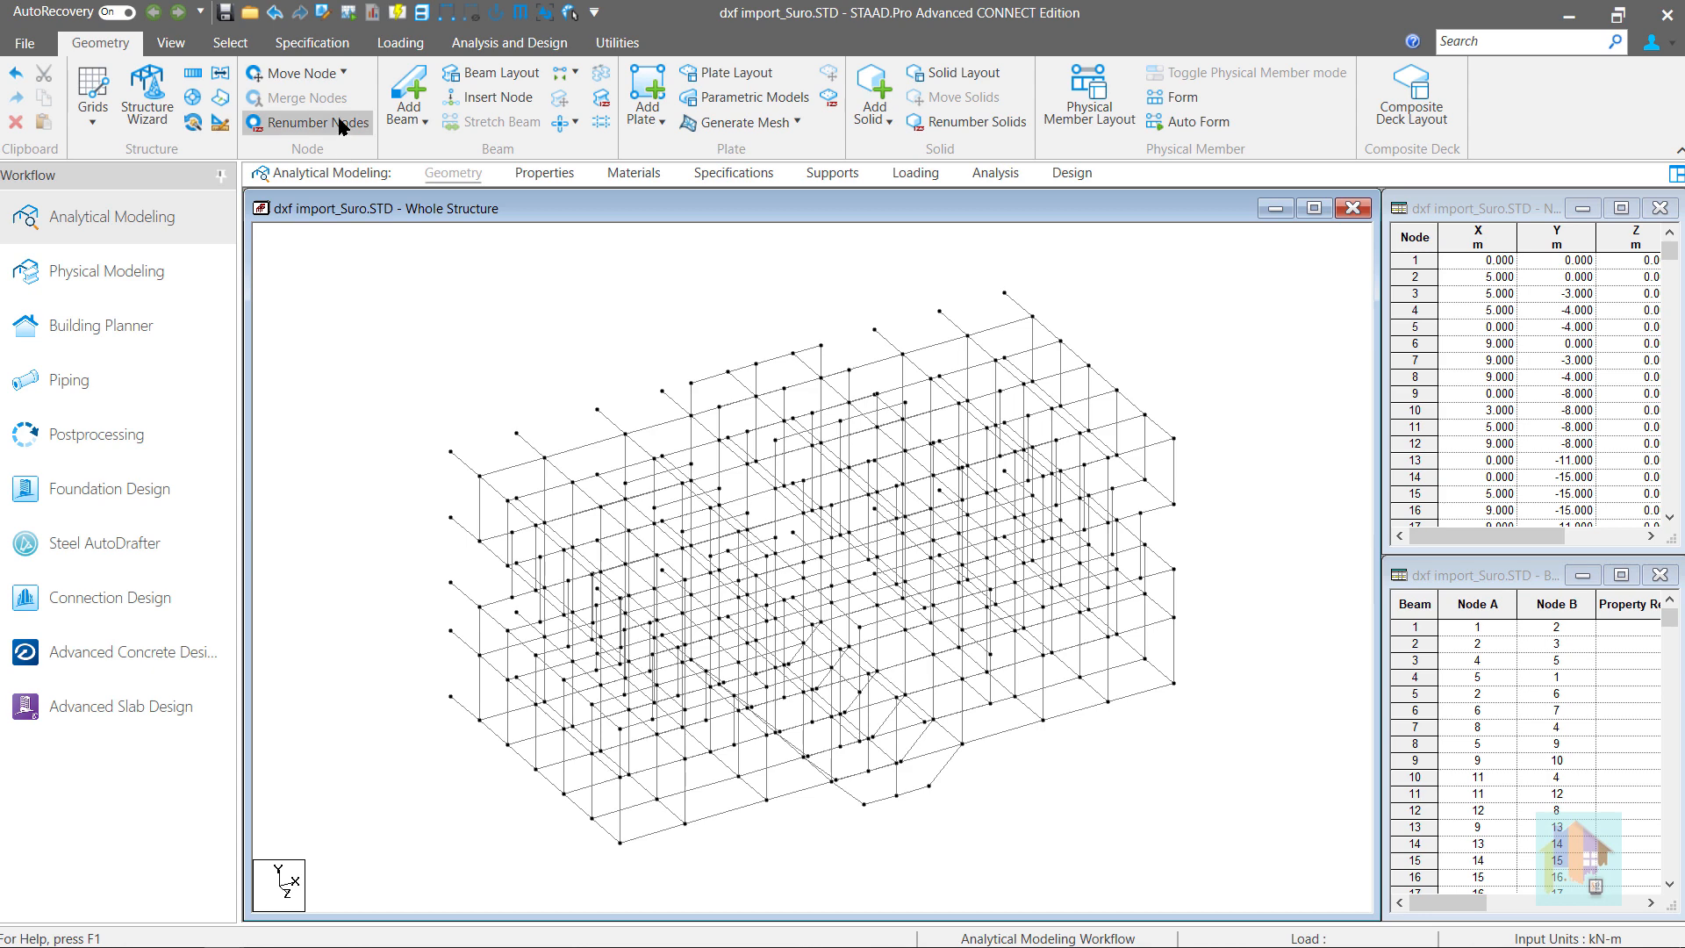
Insert the command SET Z UP below the STAAD SPACE line in the input file, save it, and close the editor
click(323, 14)
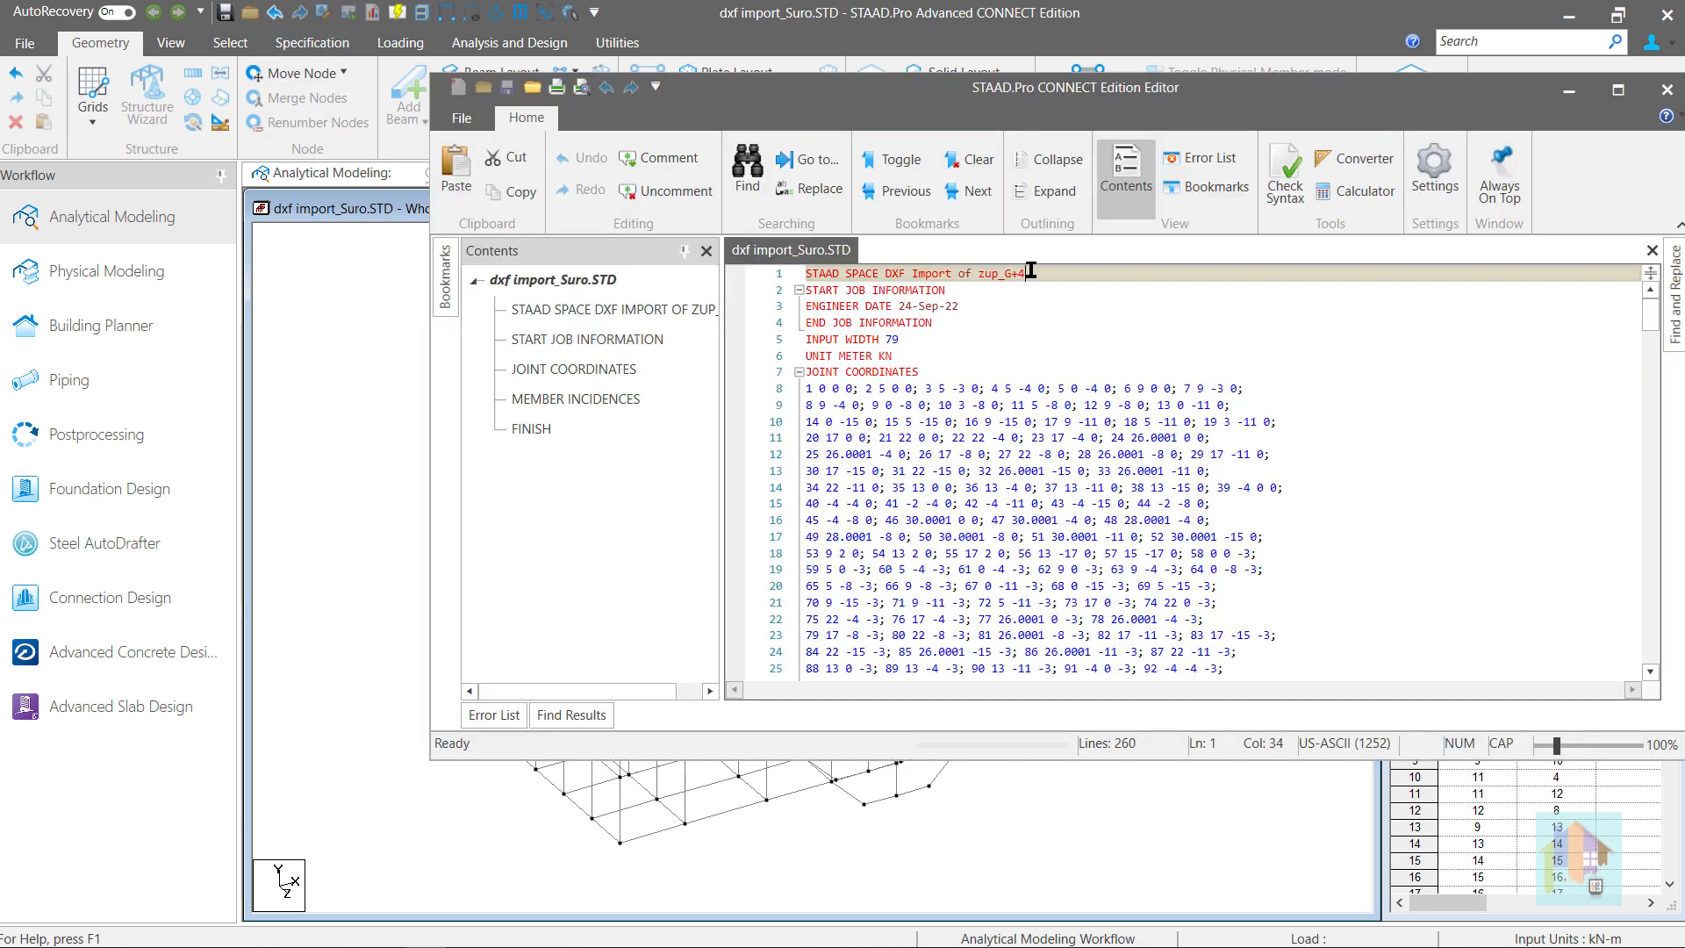
key(Return)
text(SET )
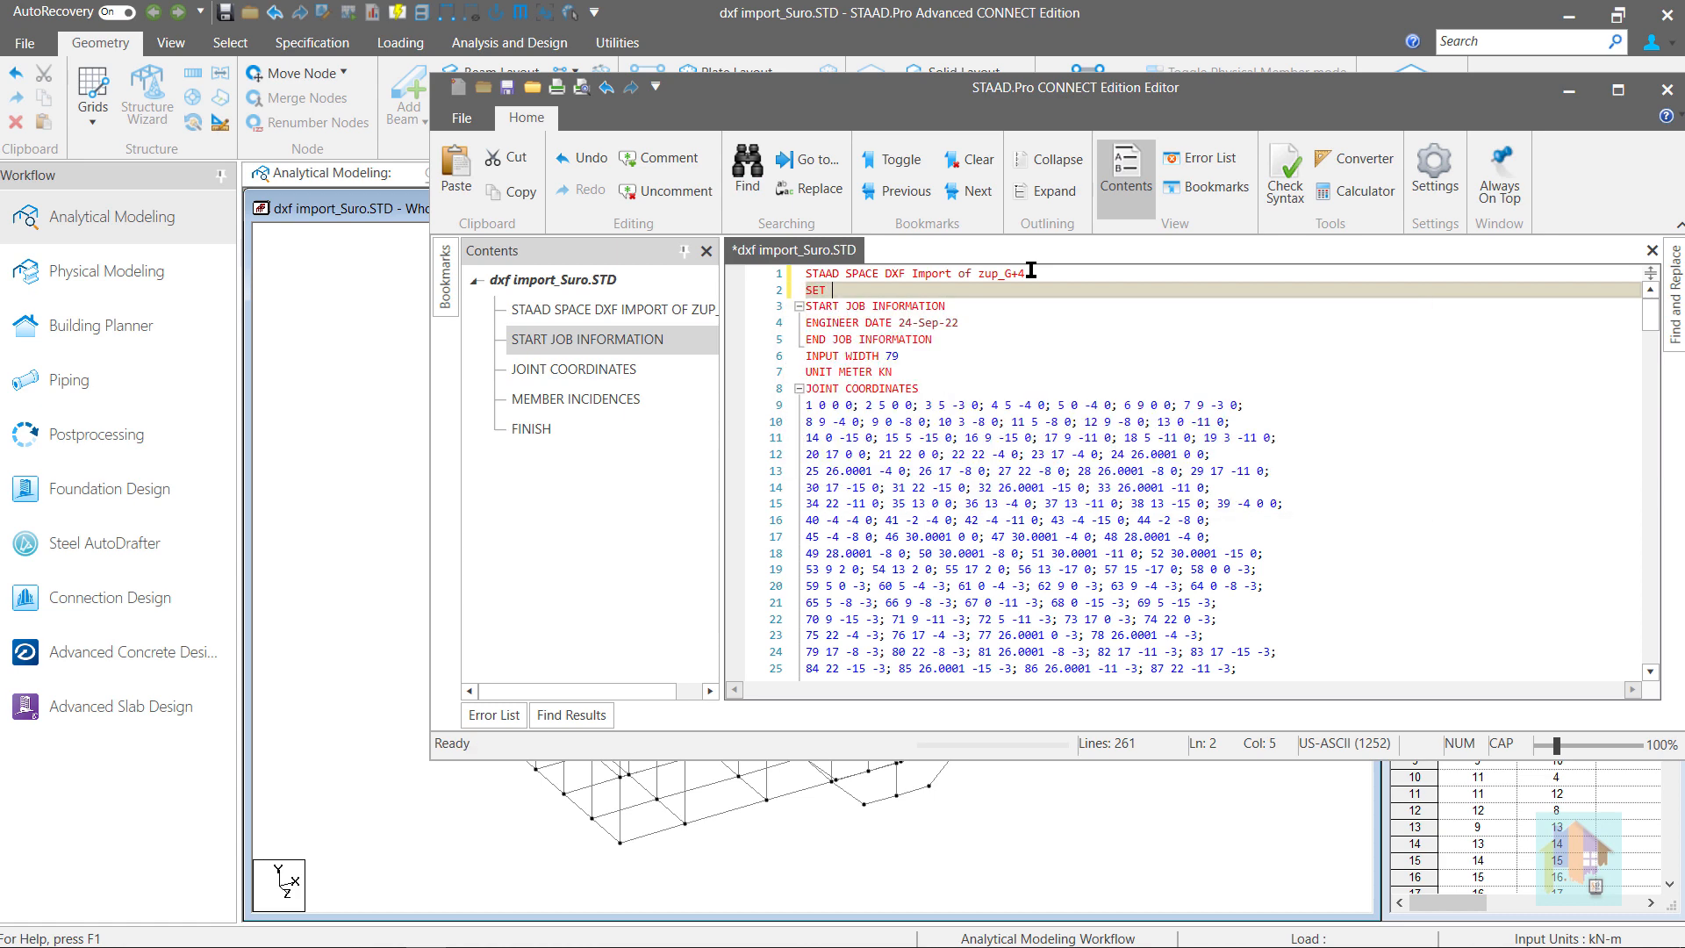
text(Z UP)
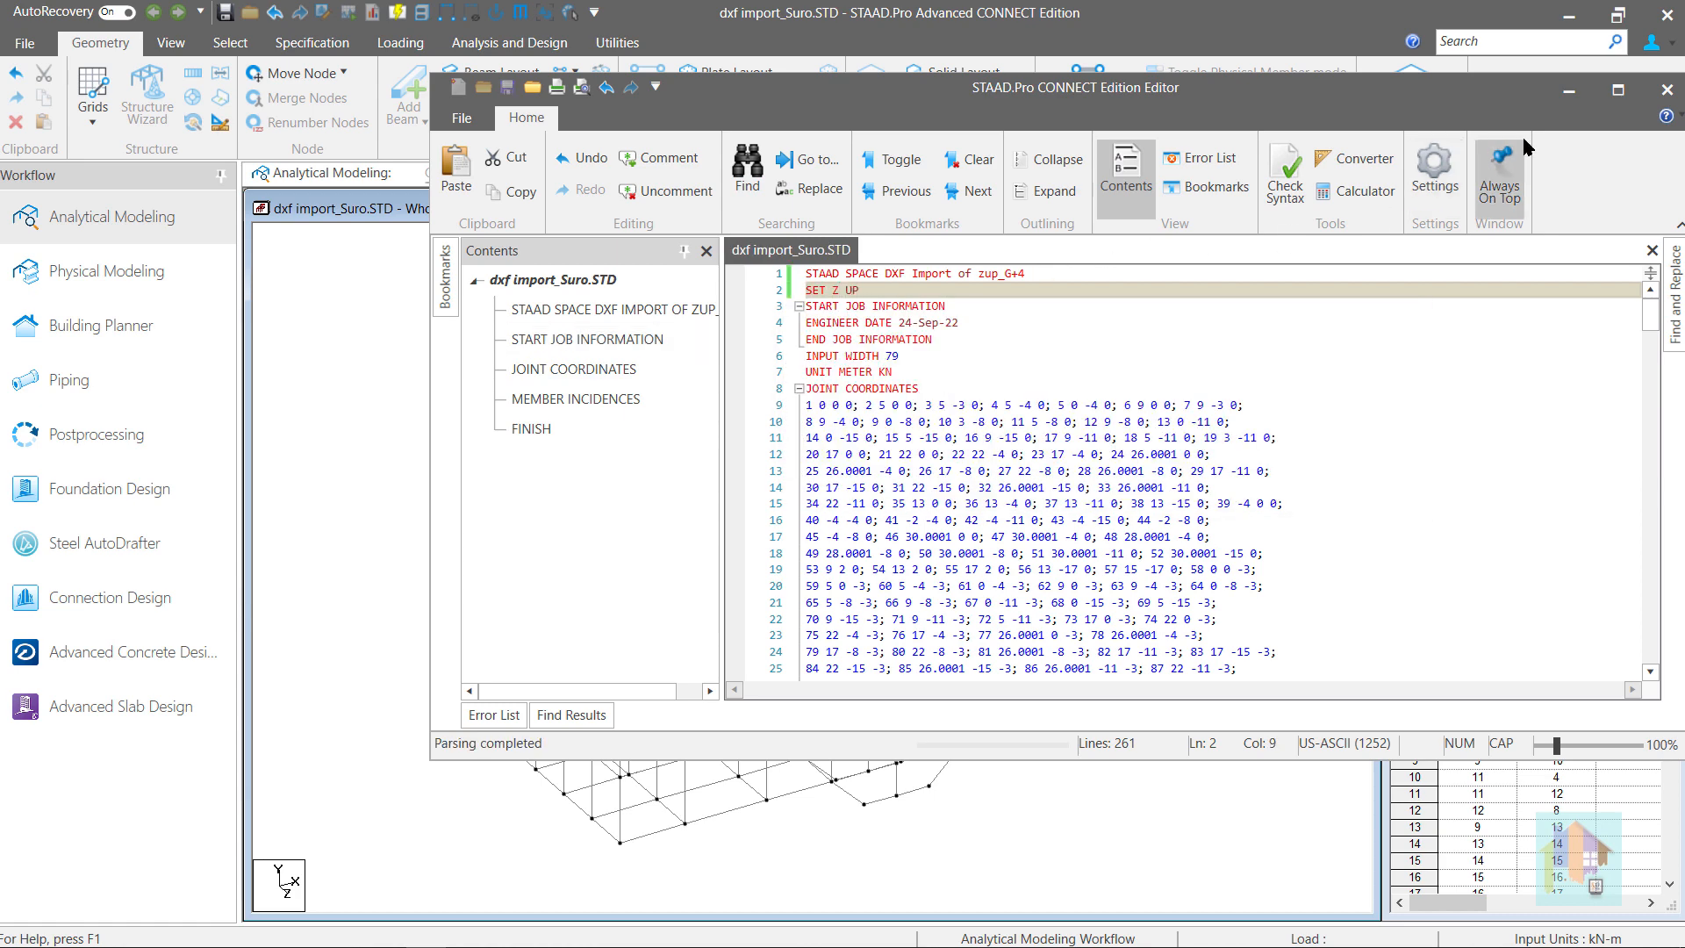
click(1667, 90)
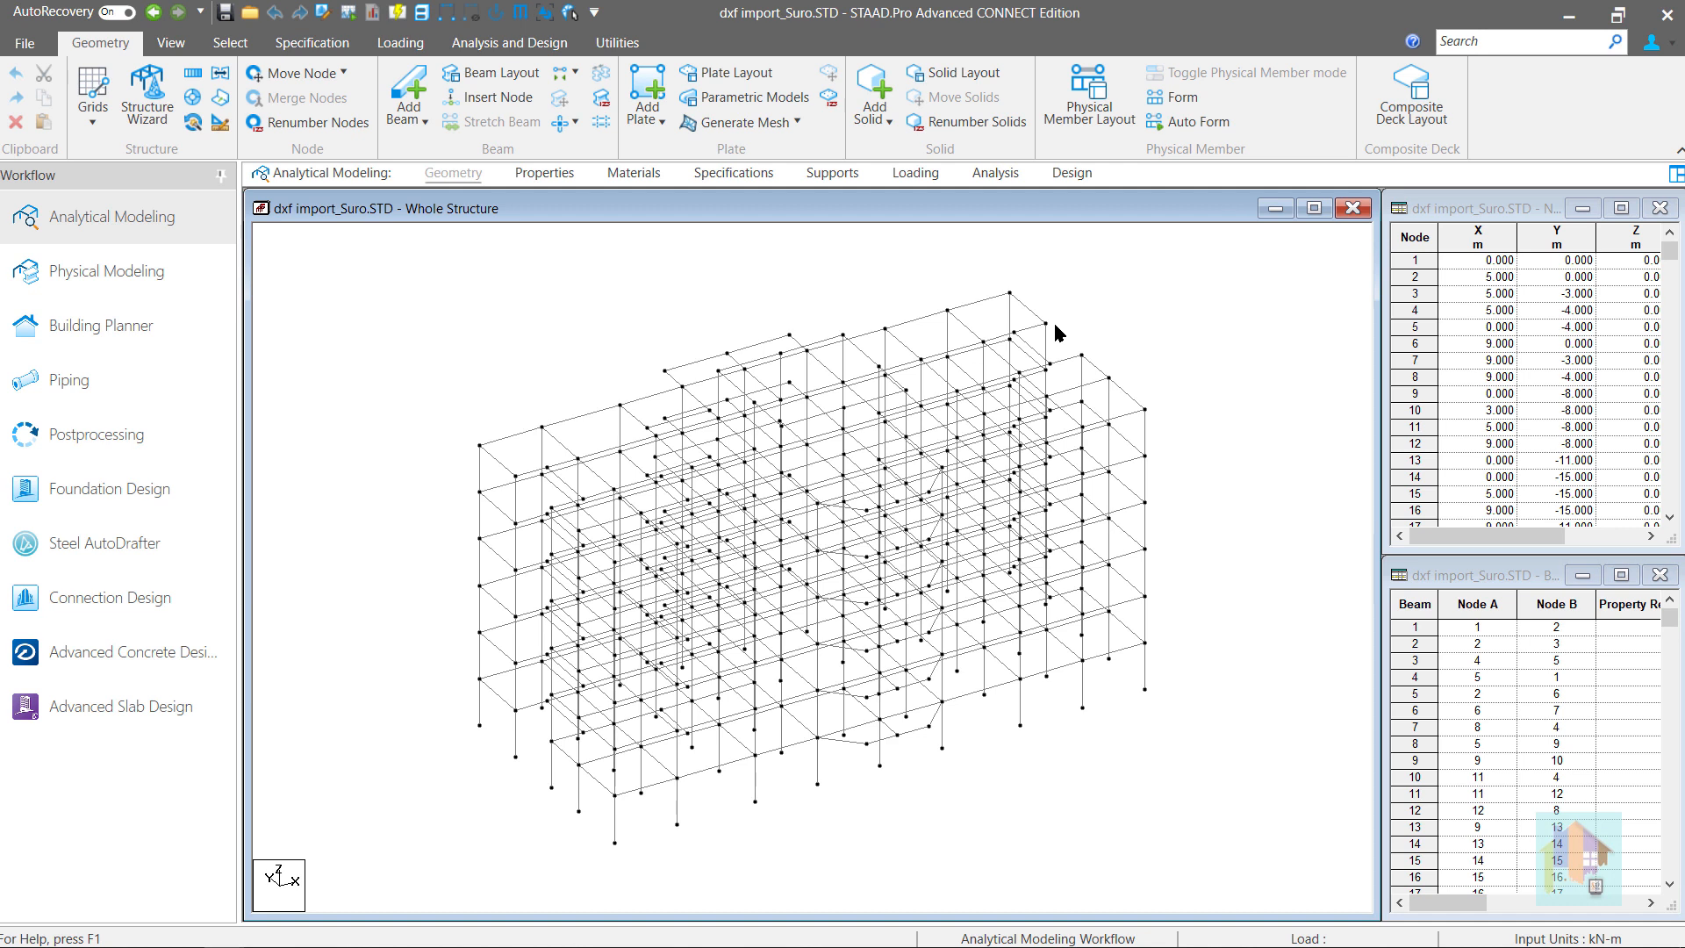
Close the model and try the Z up global axes option in the application configuration, restoring Y up before accepting
click(26, 46)
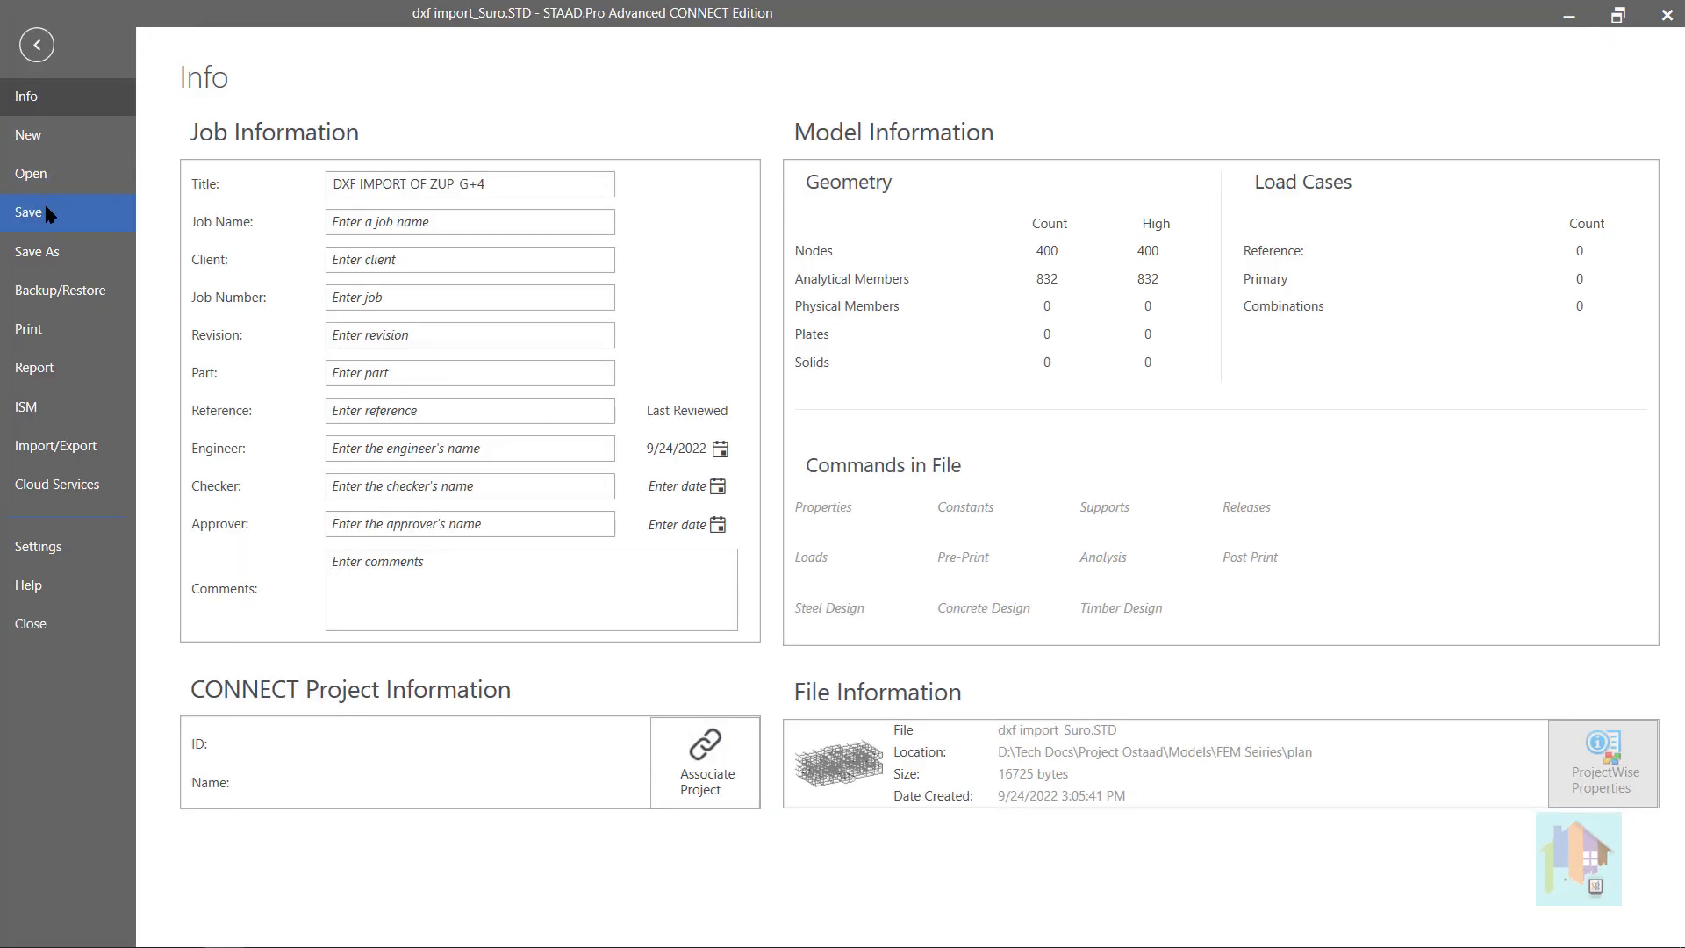
click(55, 633)
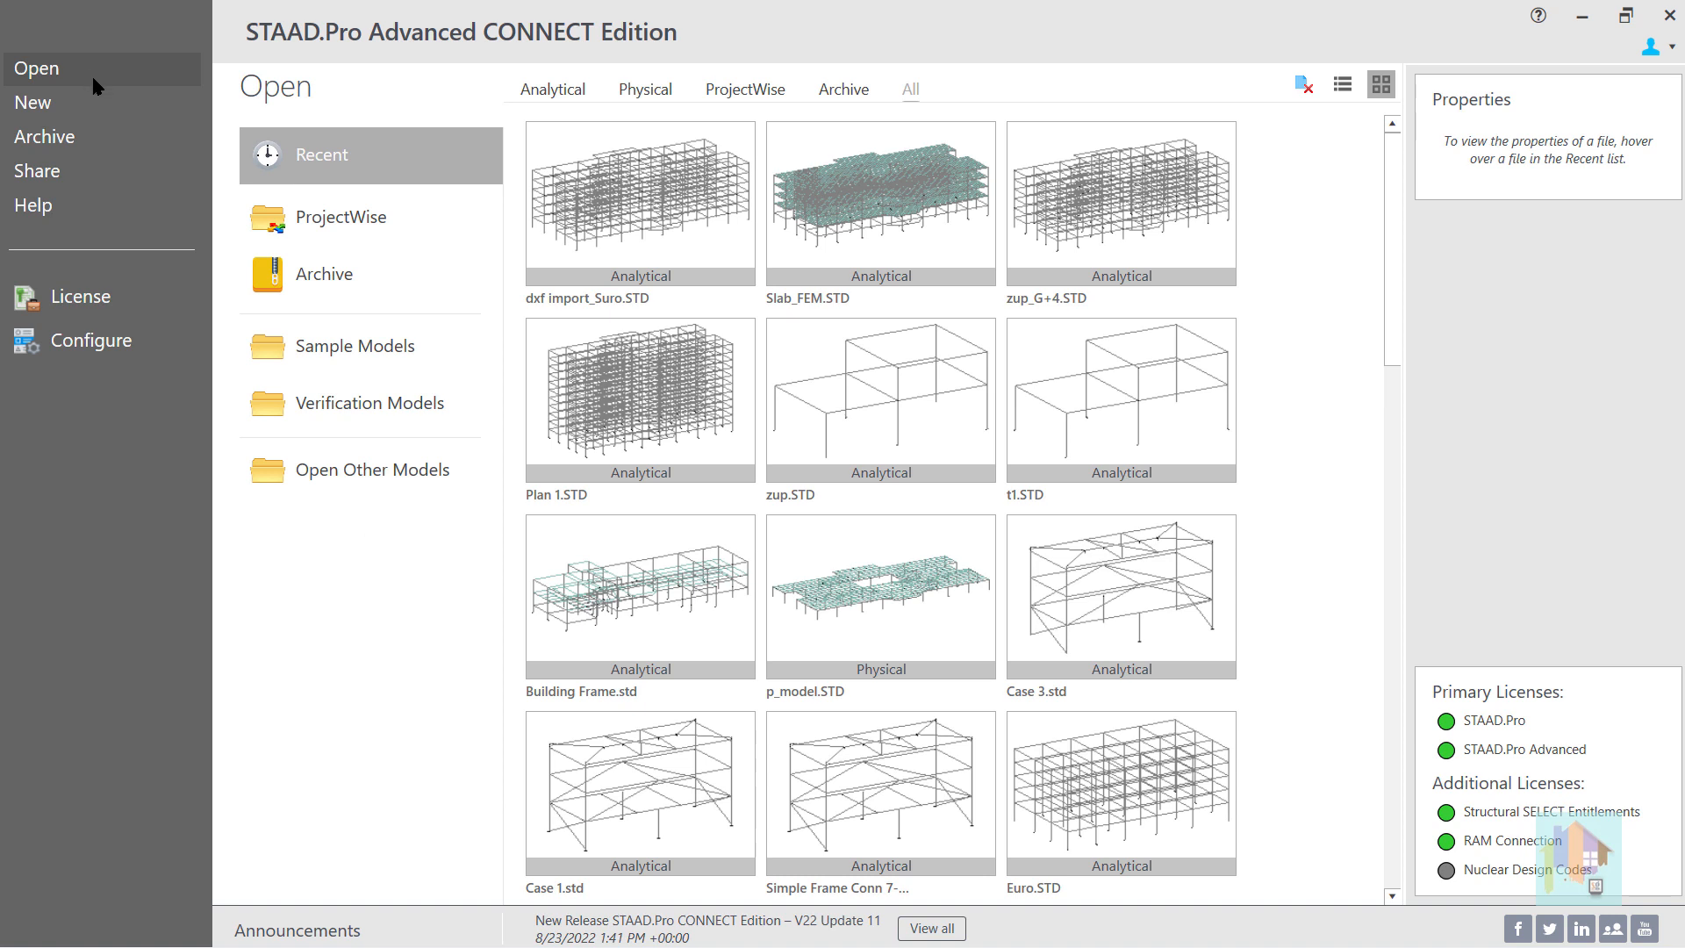
click(116, 350)
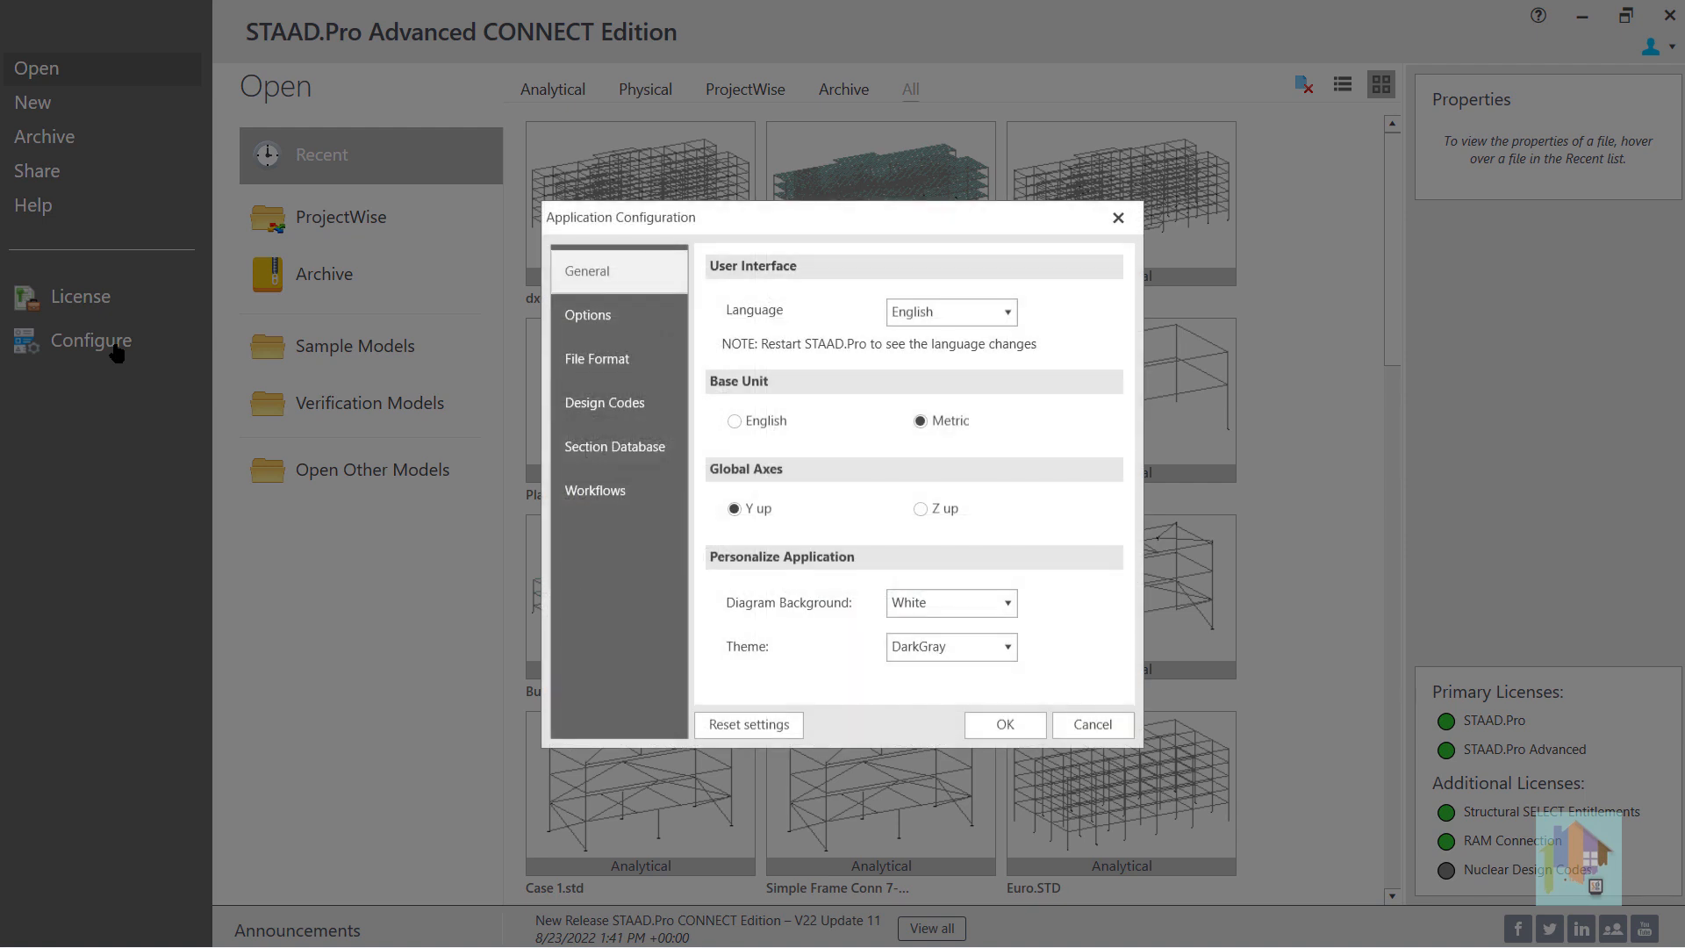
click(920, 509)
click(734, 510)
click(1005, 724)
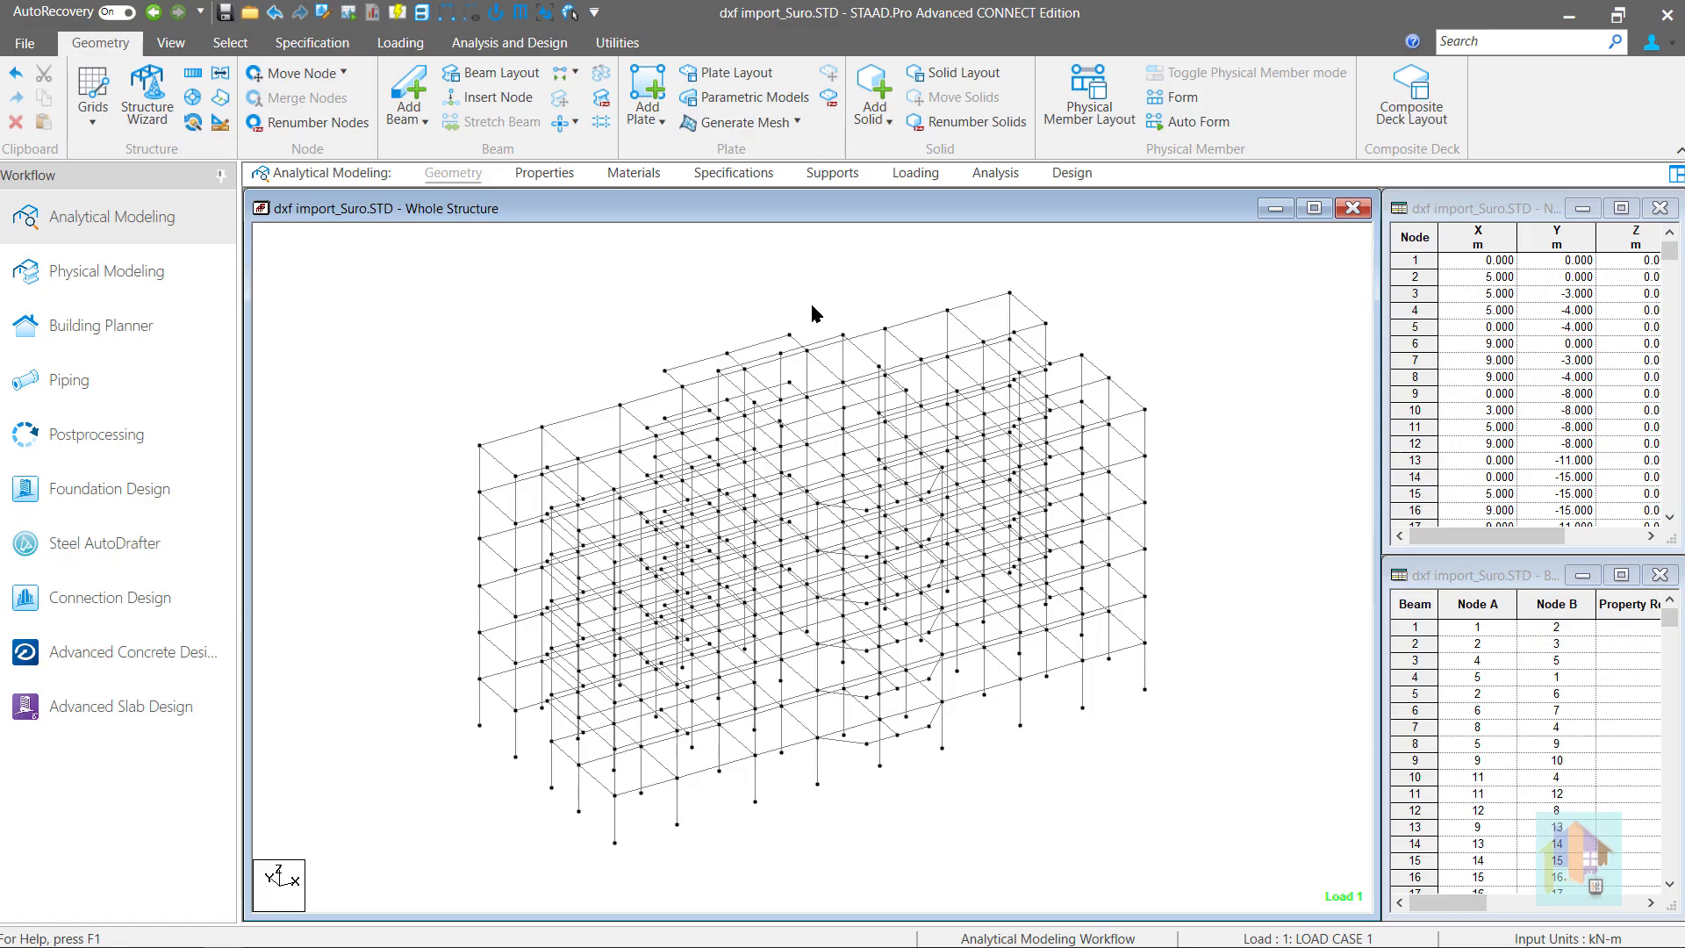
Examine the Selfweight and Area load items available for LOAD CASE 1, and close the load items dialog without adding any
click(915, 173)
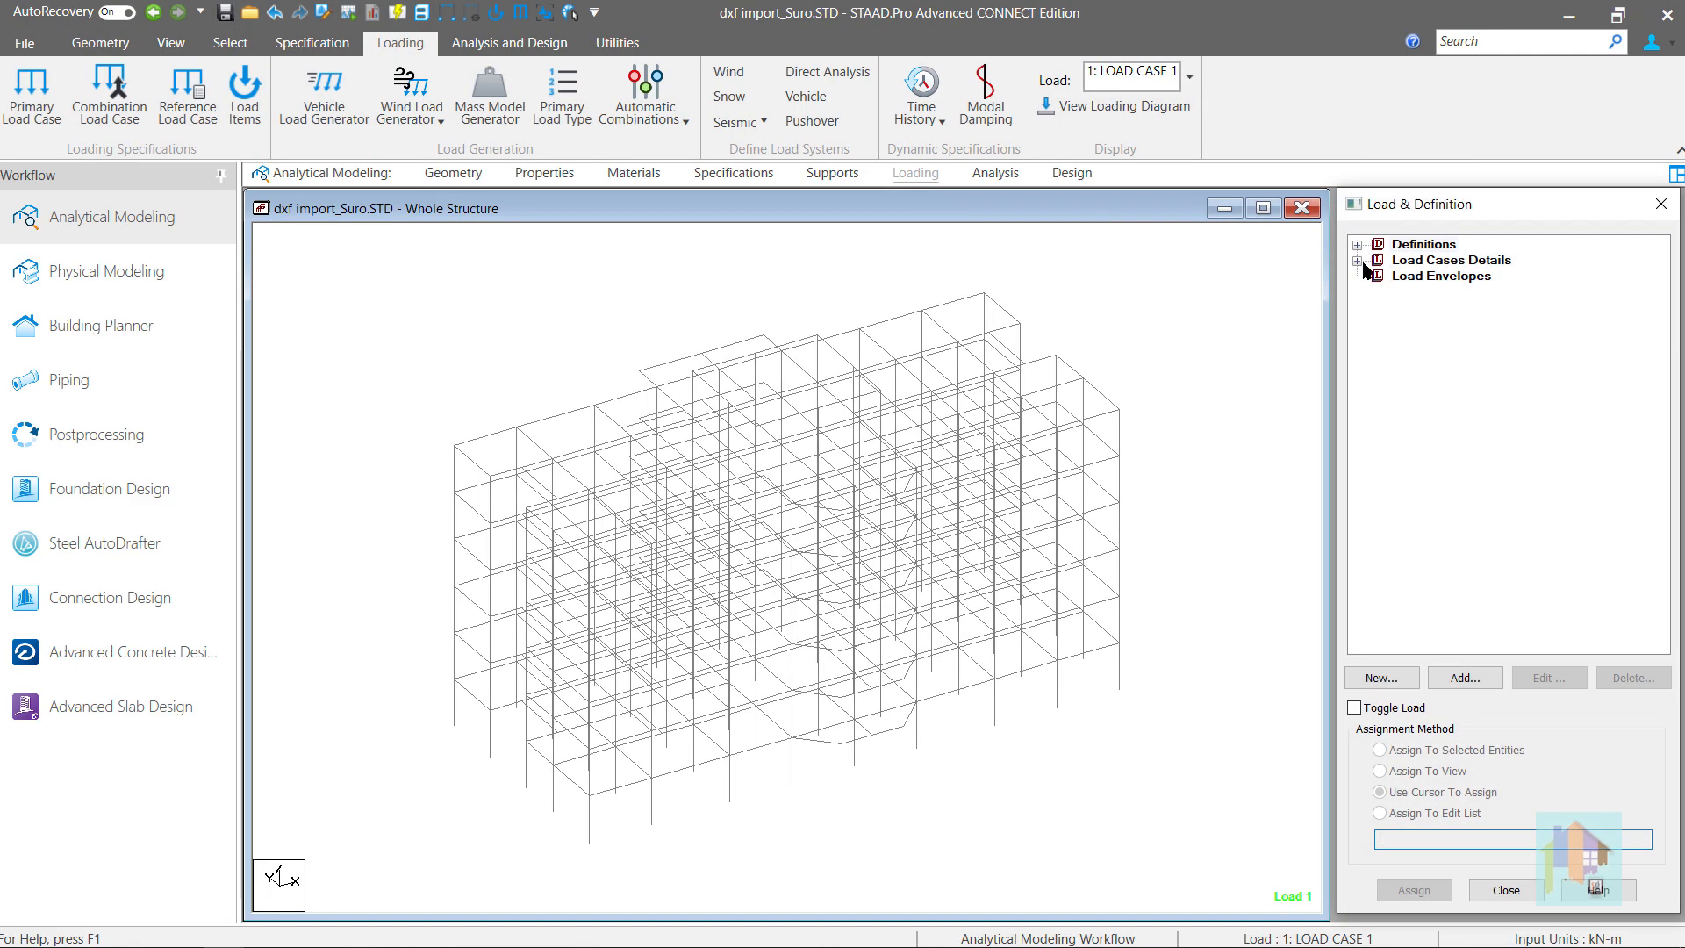
click(1358, 261)
click(1422, 276)
click(1483, 680)
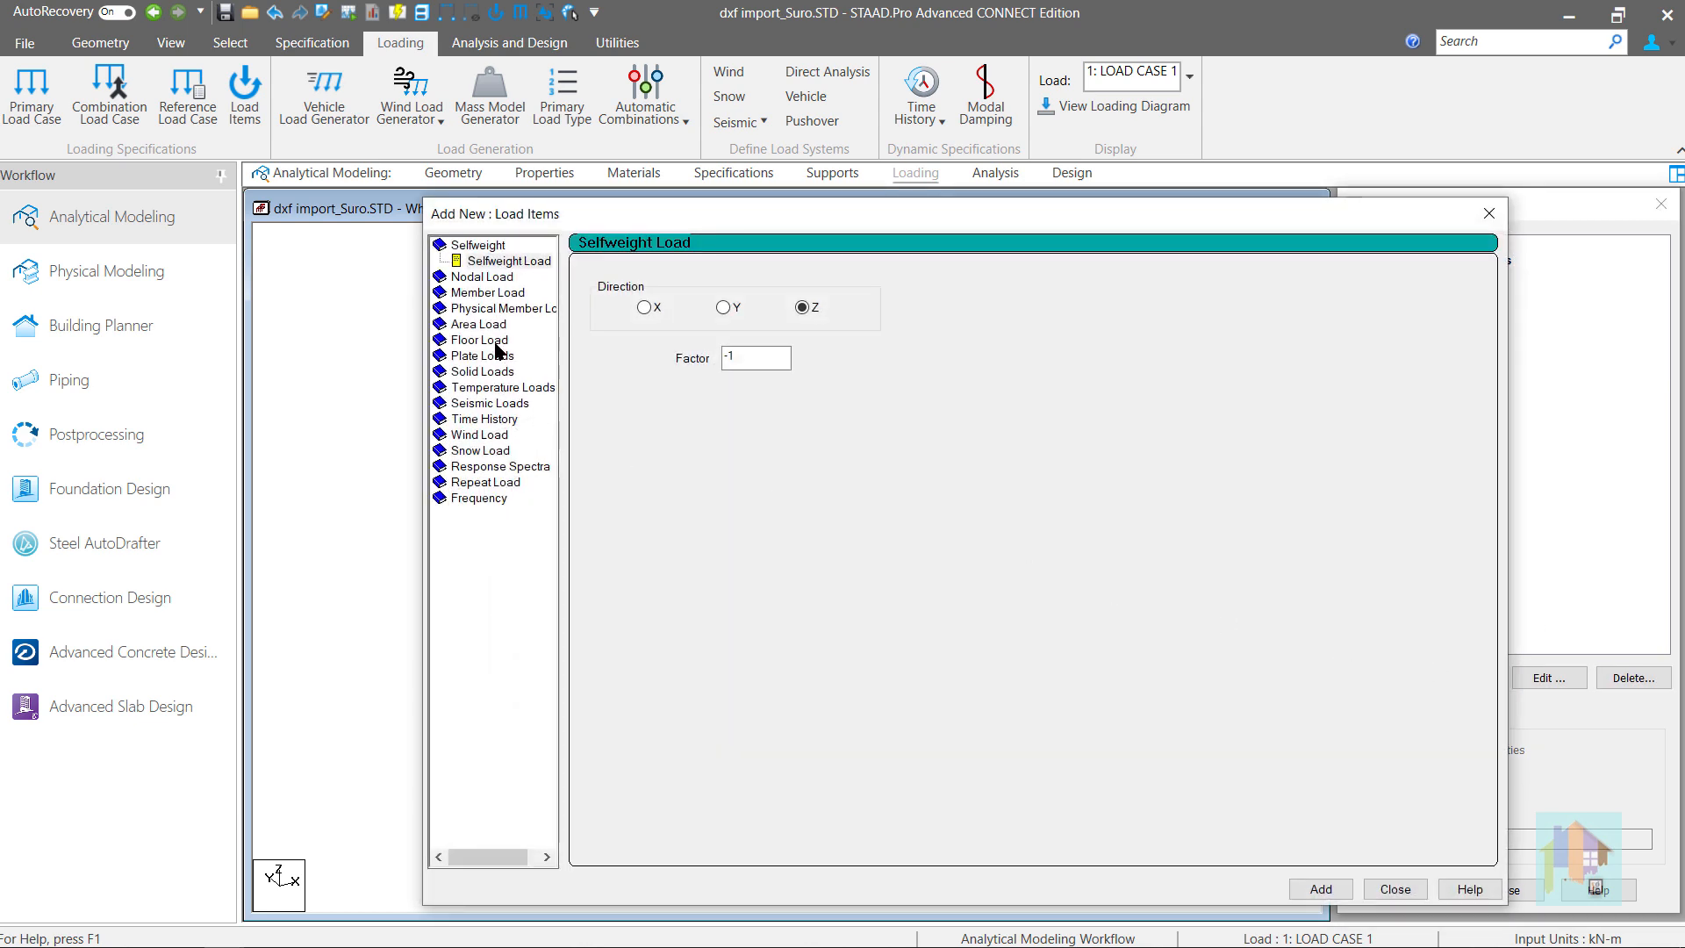
click(489, 325)
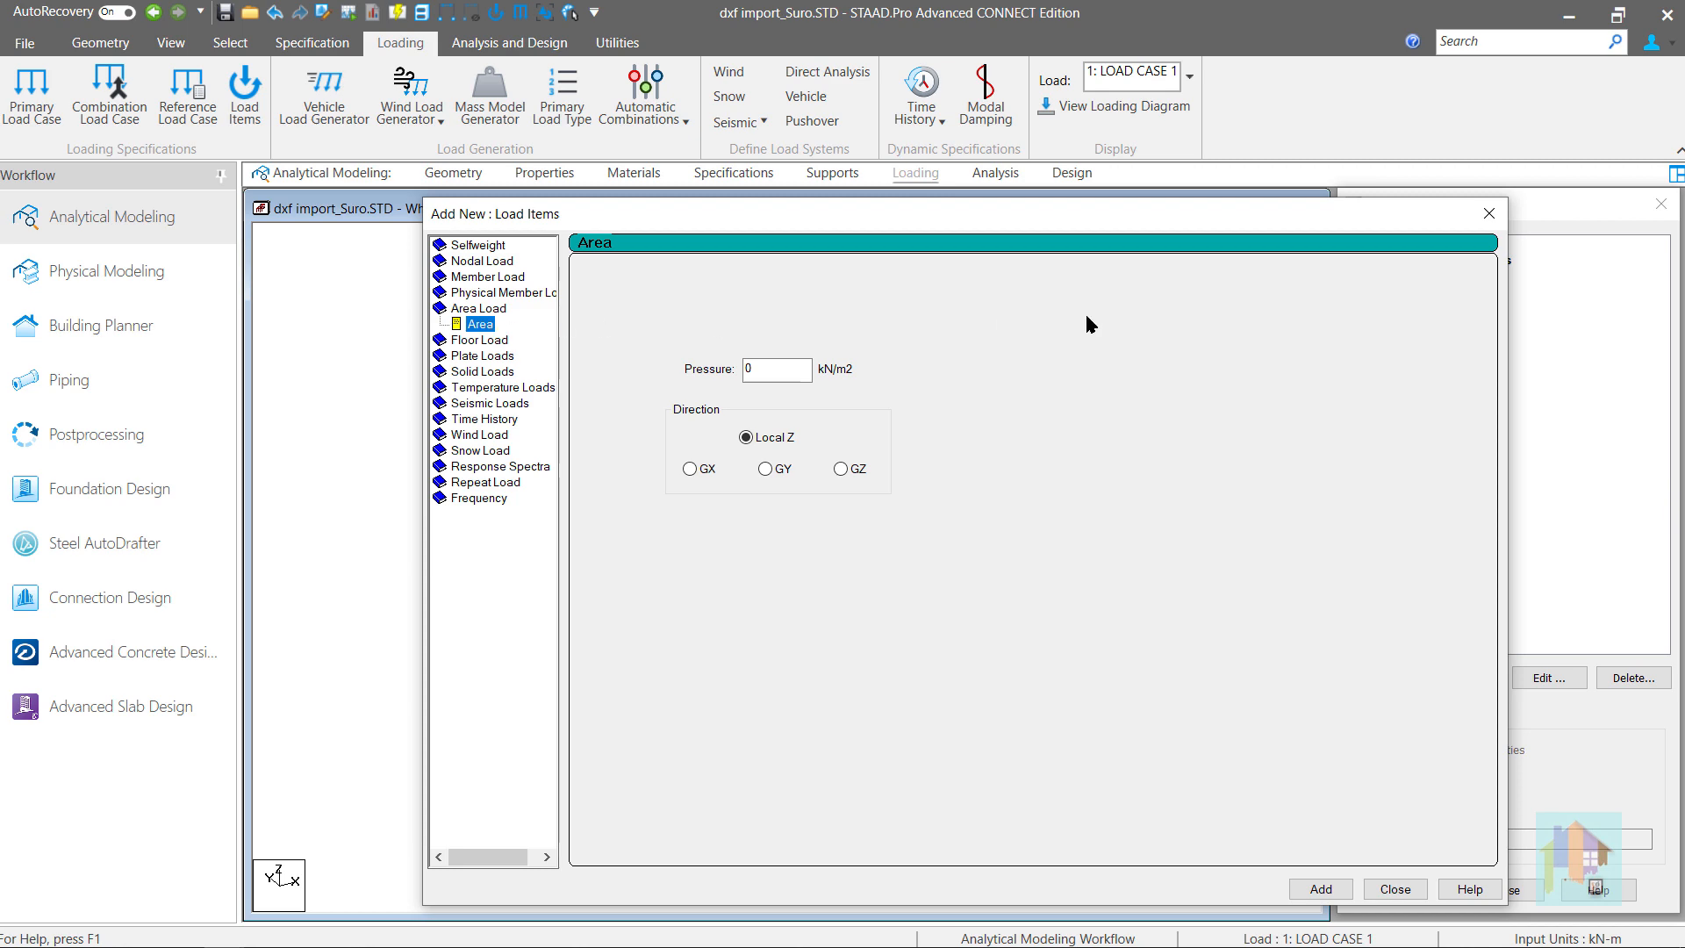
click(1489, 214)
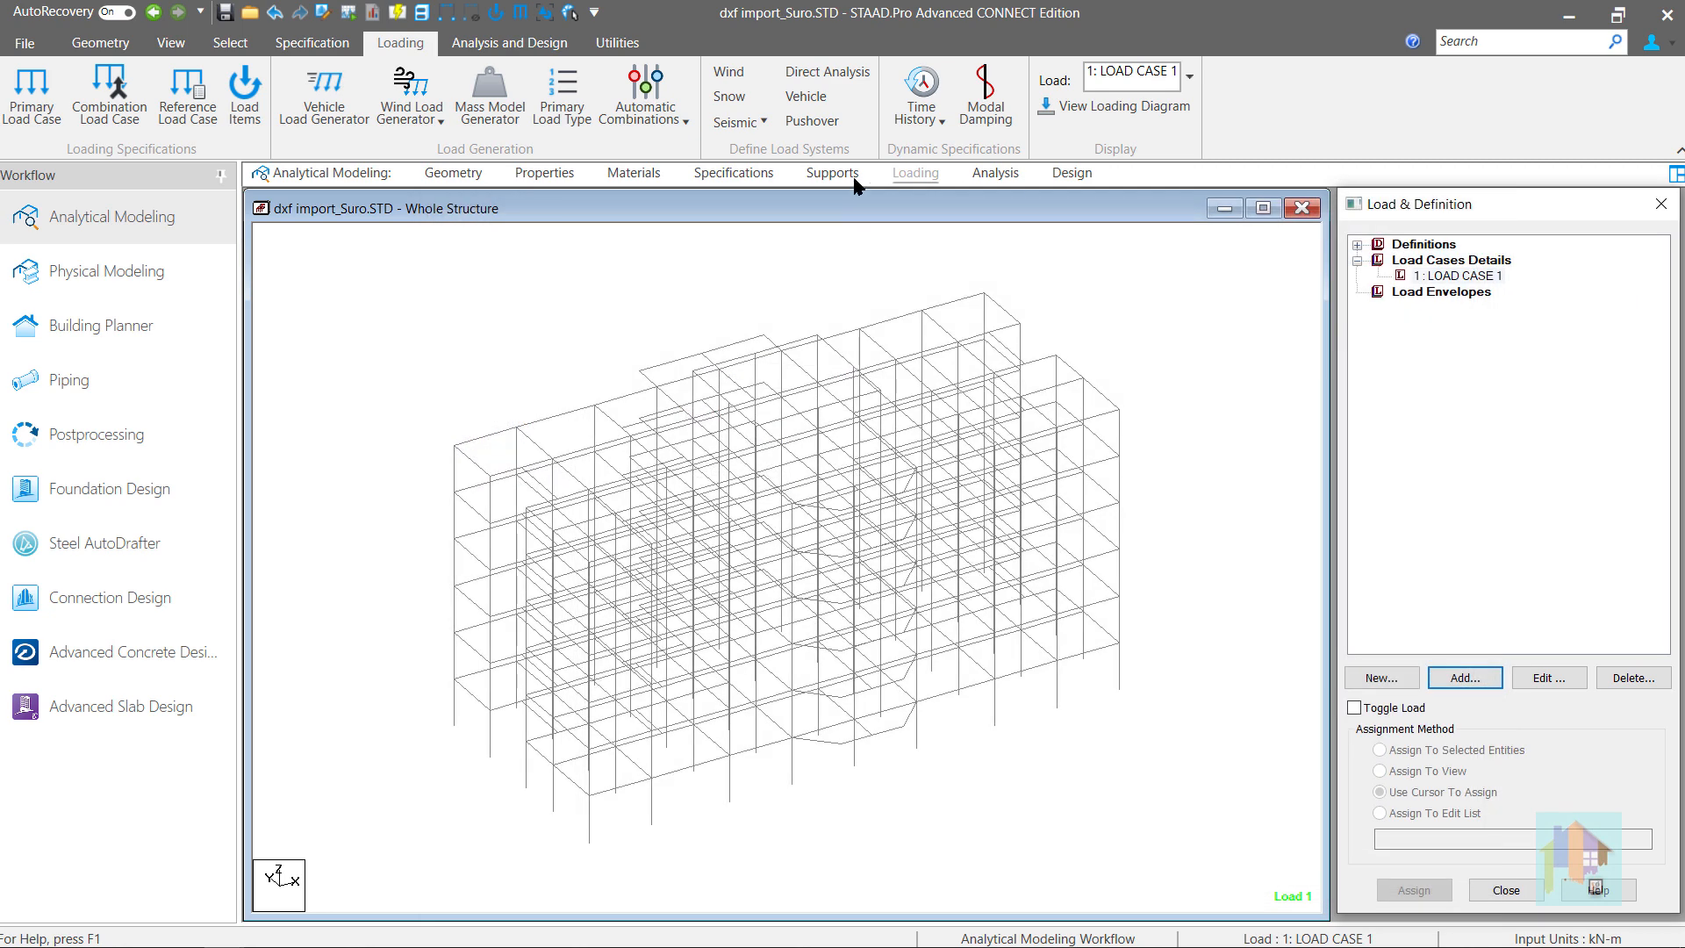
Try to add floor diaphragm 1 as a node specification at height 3 m with Define Floor Range enabled
click(736, 172)
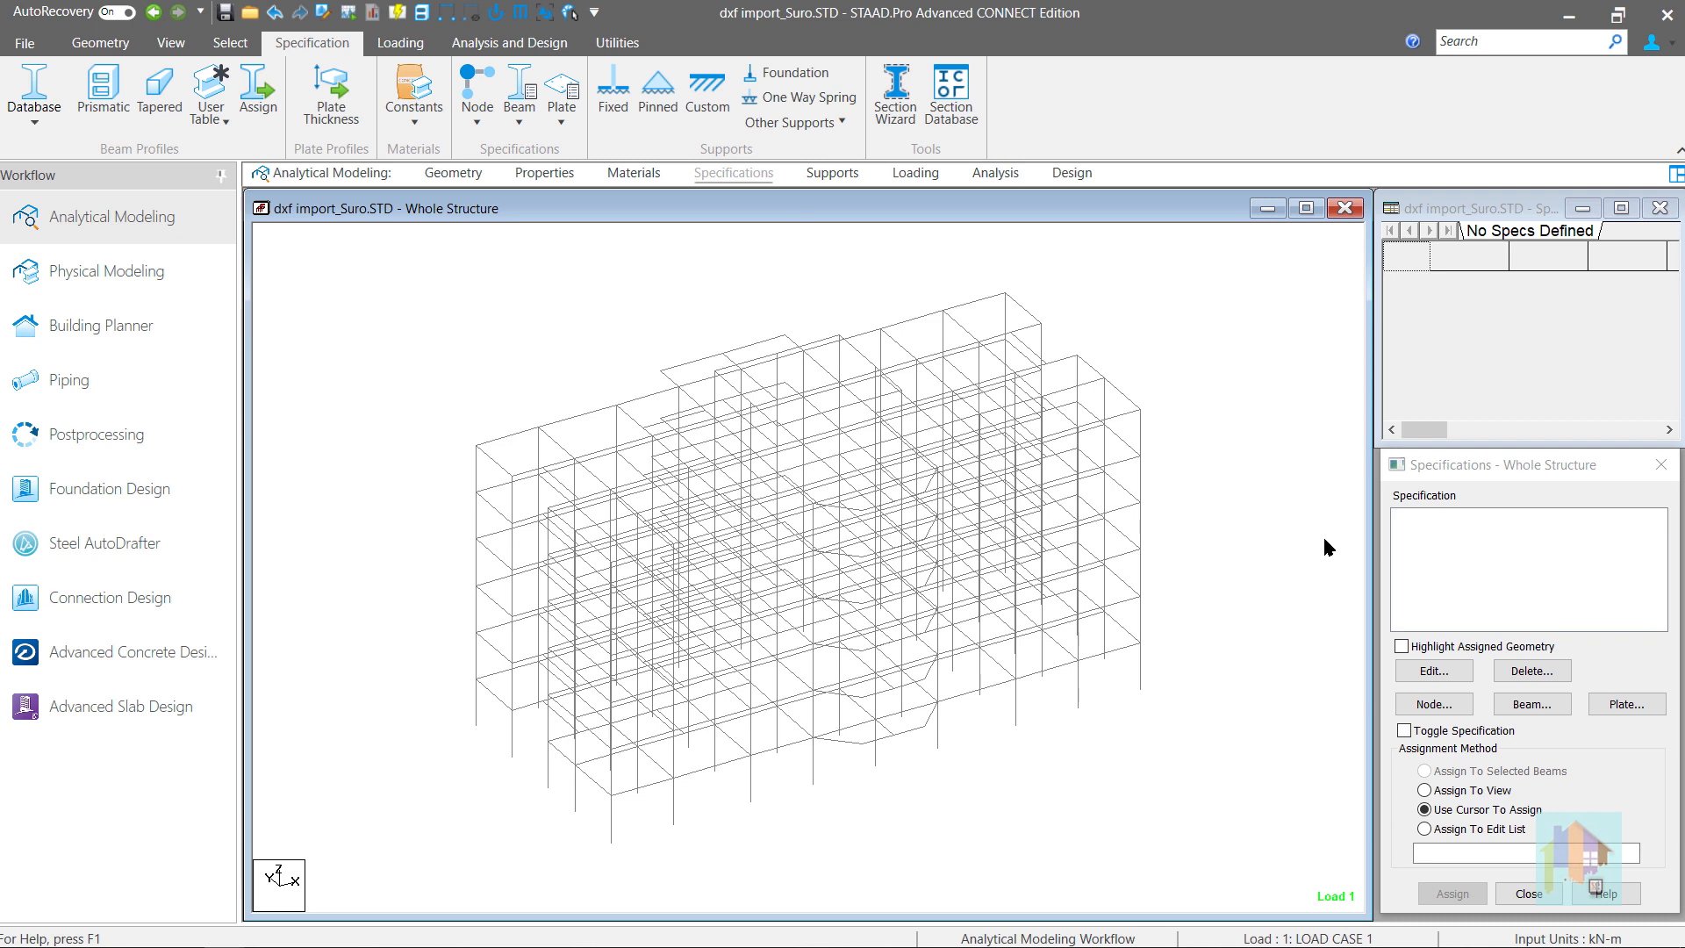
click(1461, 704)
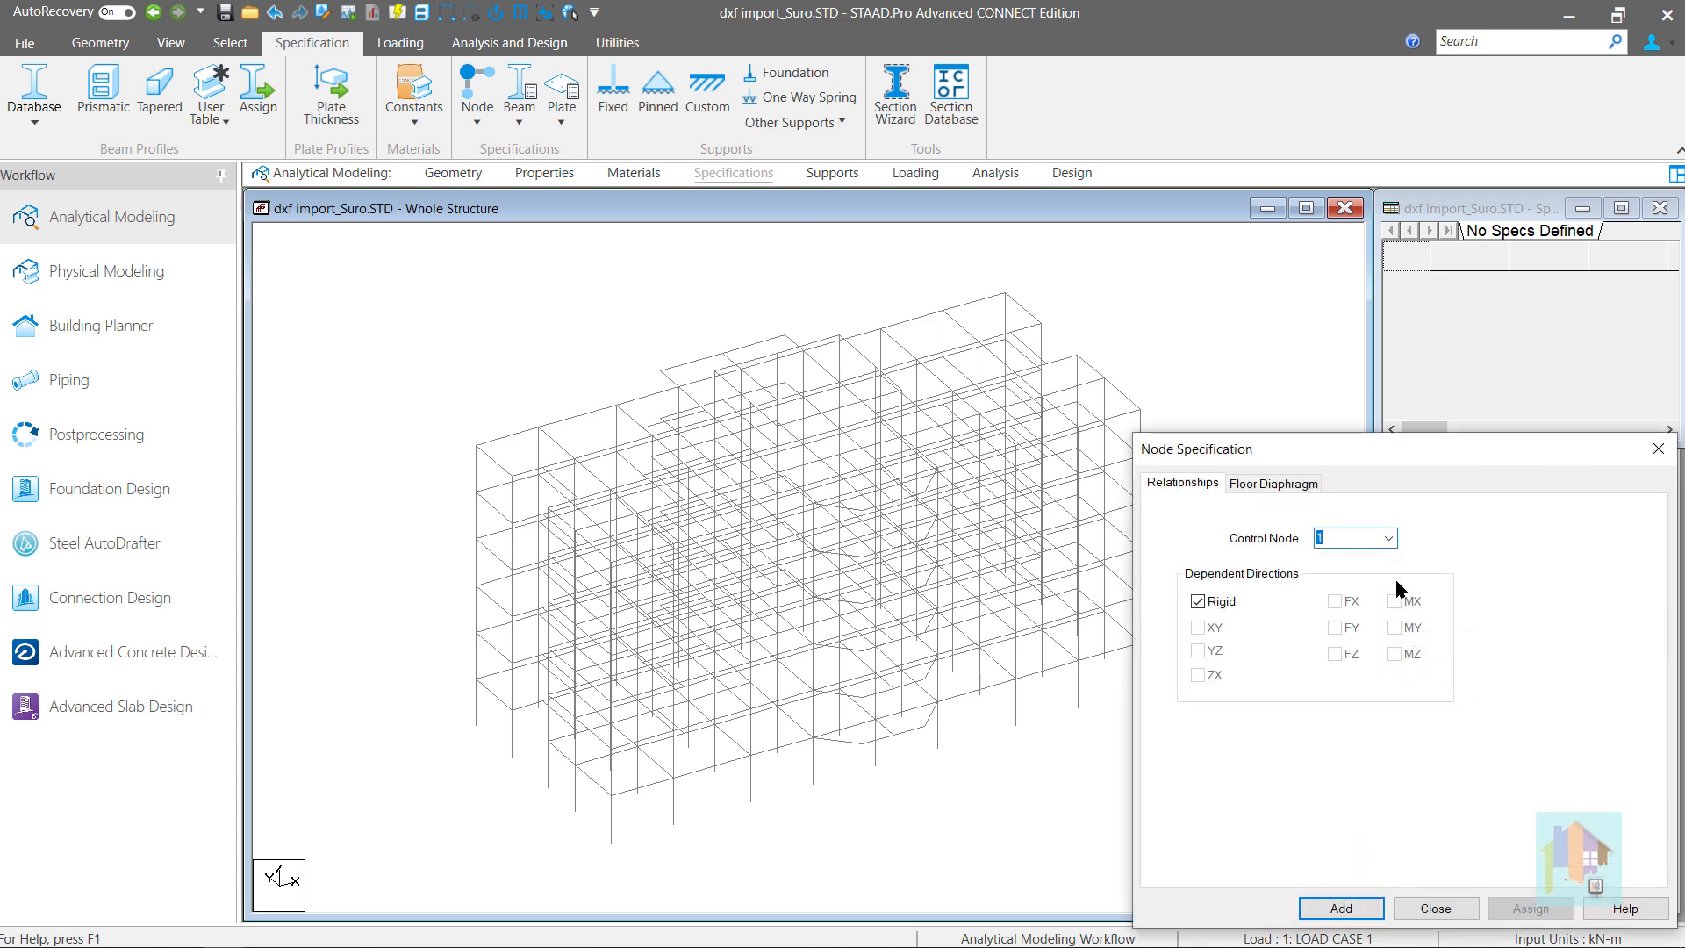
click(1280, 489)
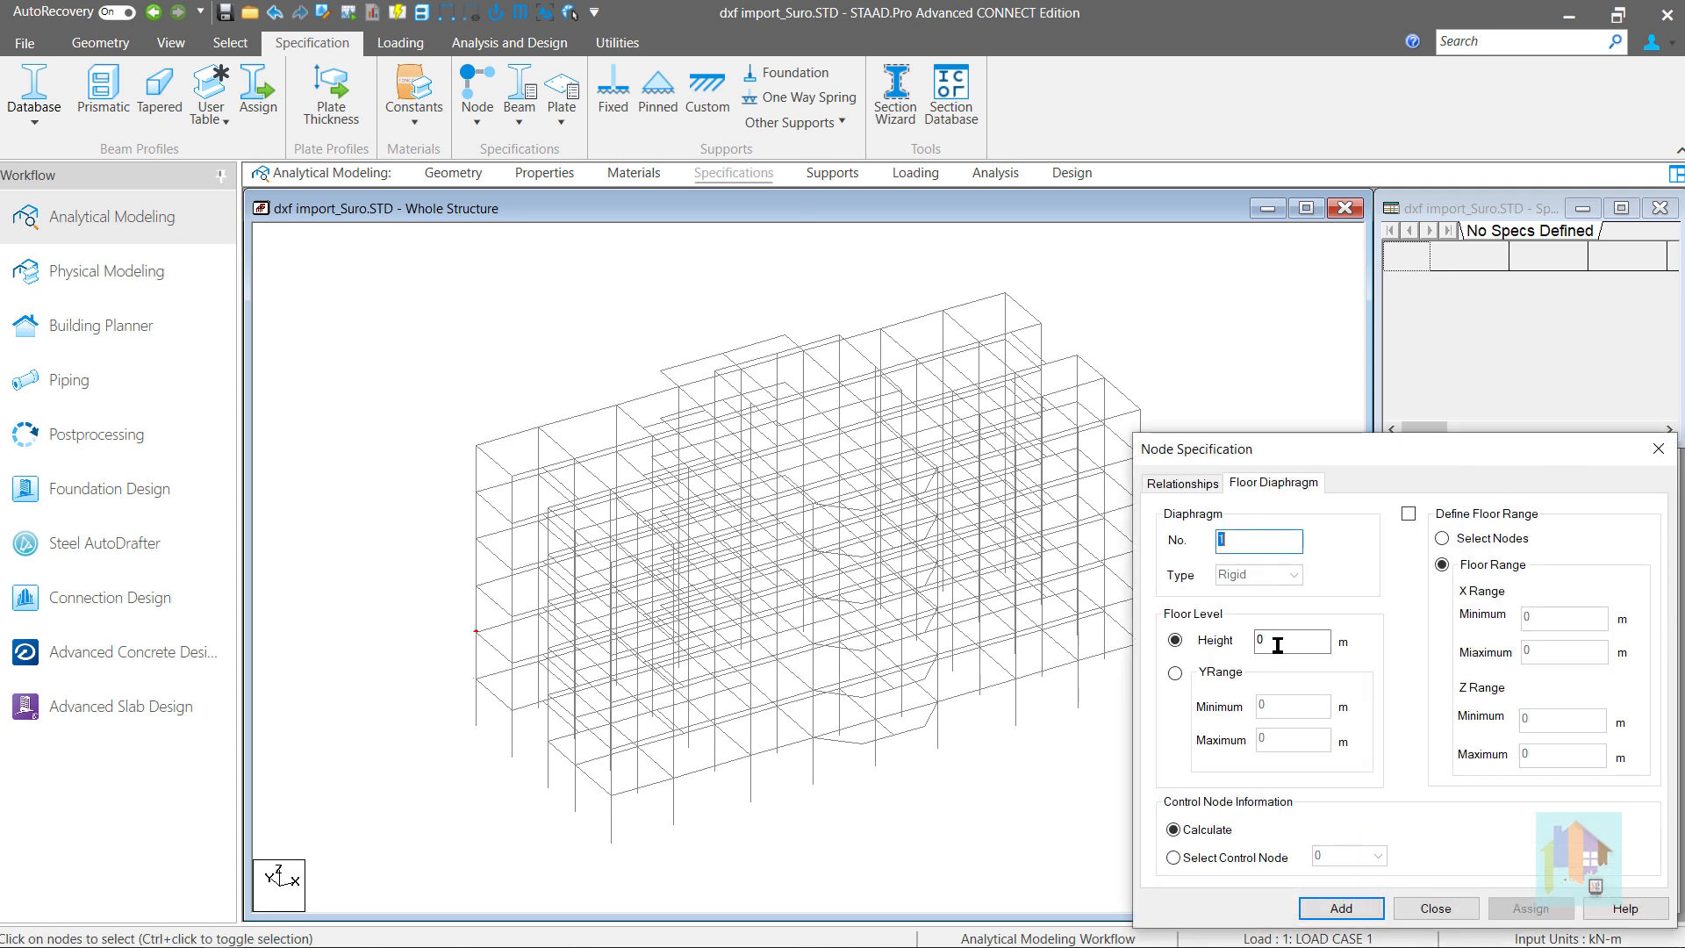
drag(1272, 643, 1250, 646)
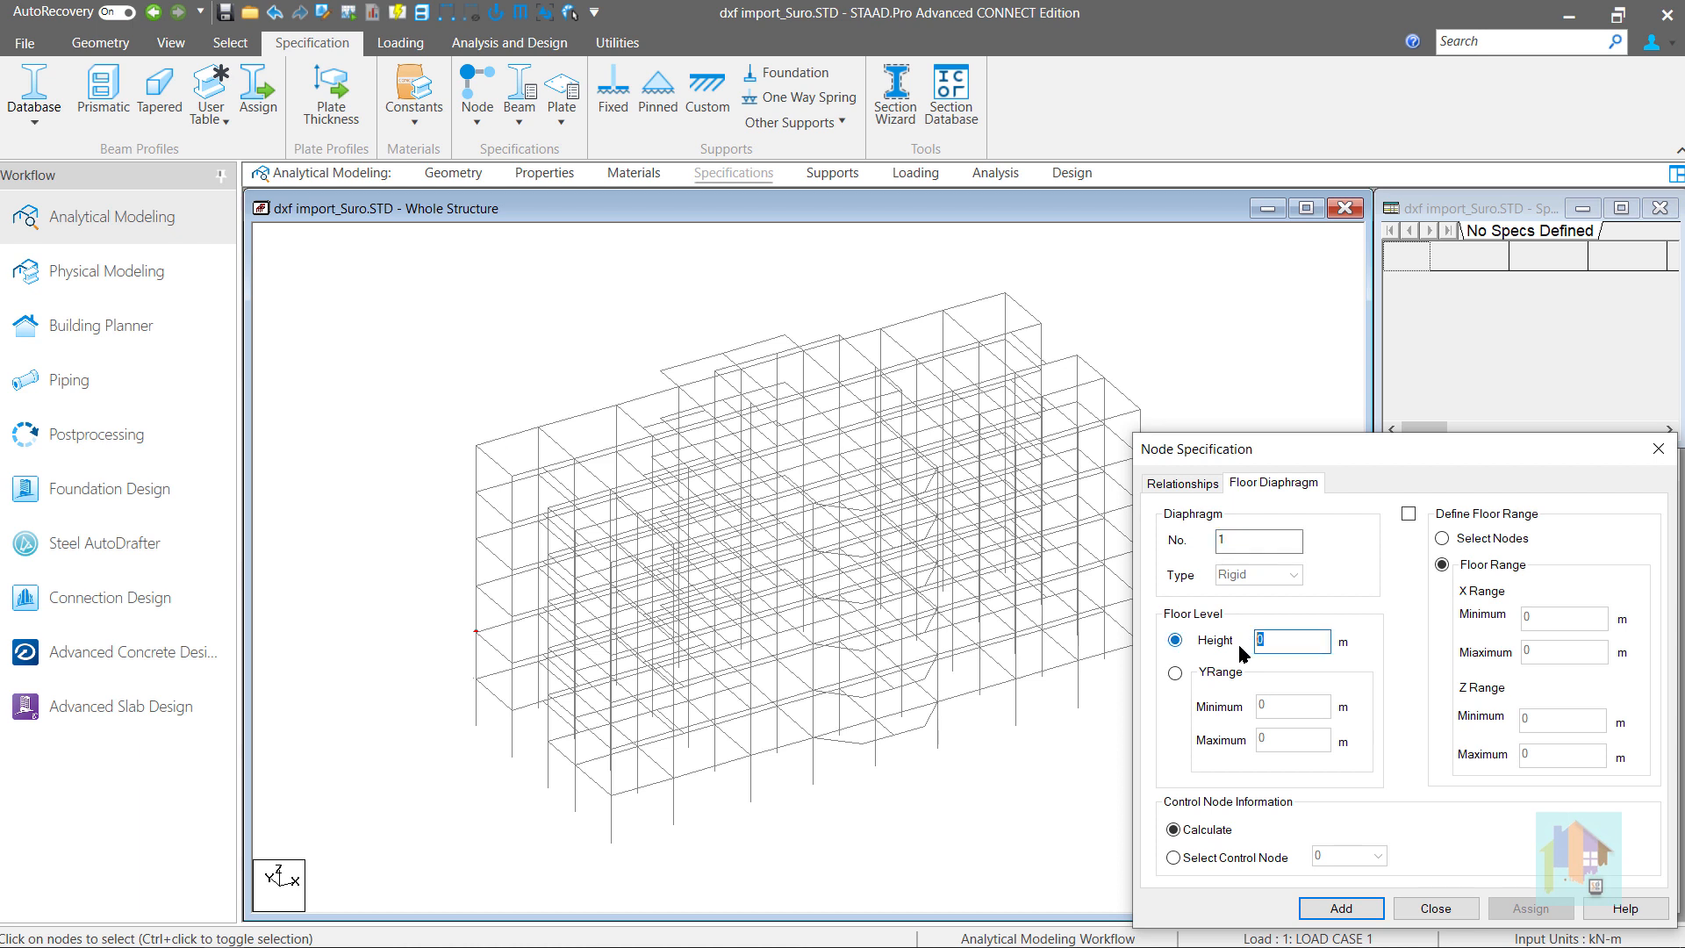
text(3)
click(1409, 515)
click(1341, 909)
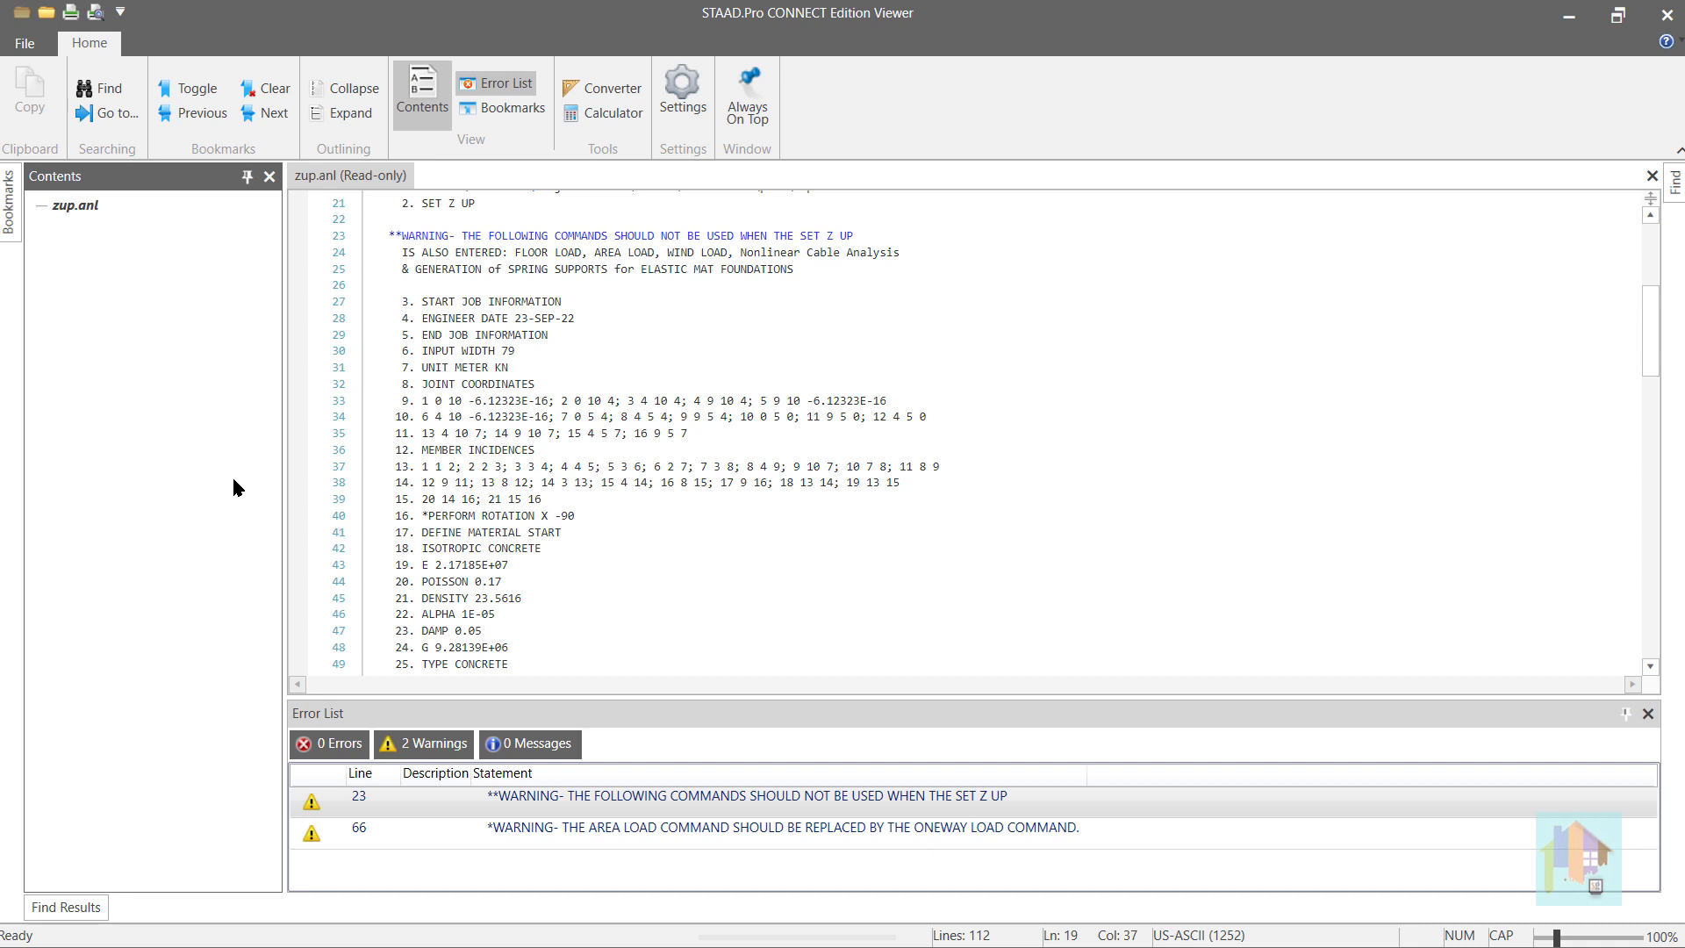
Close the zup.anl analysis output and insert the line PERFORM ROTATION X 90 above FINISH in the model's input file
click(1664, 19)
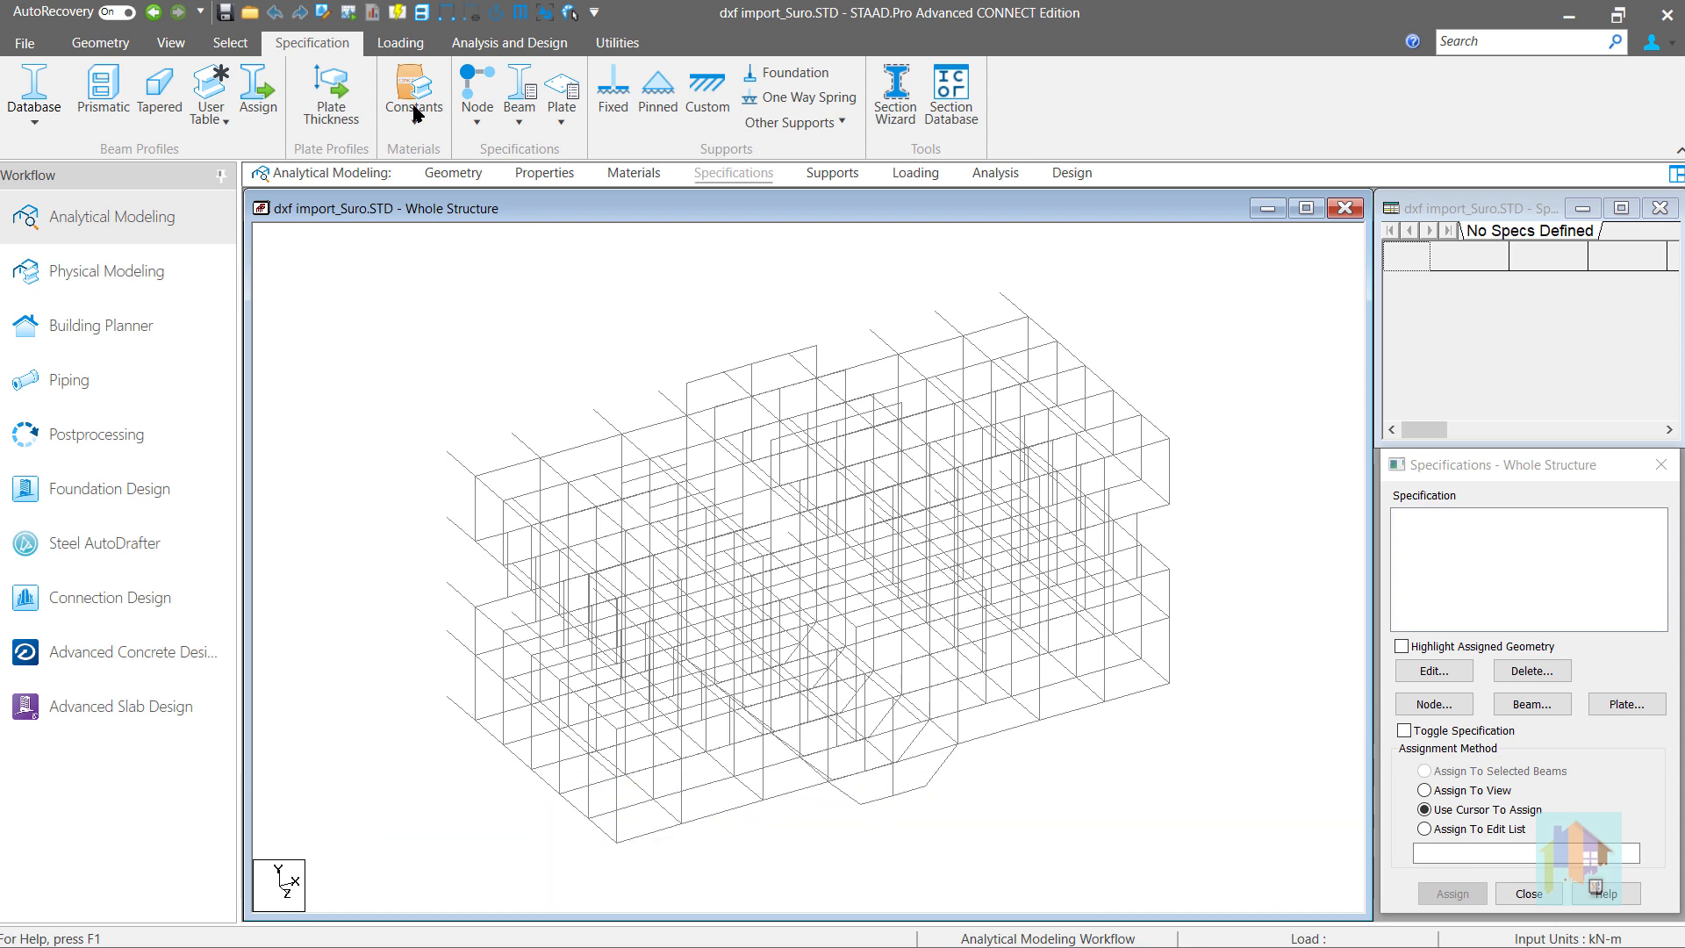
click(322, 13)
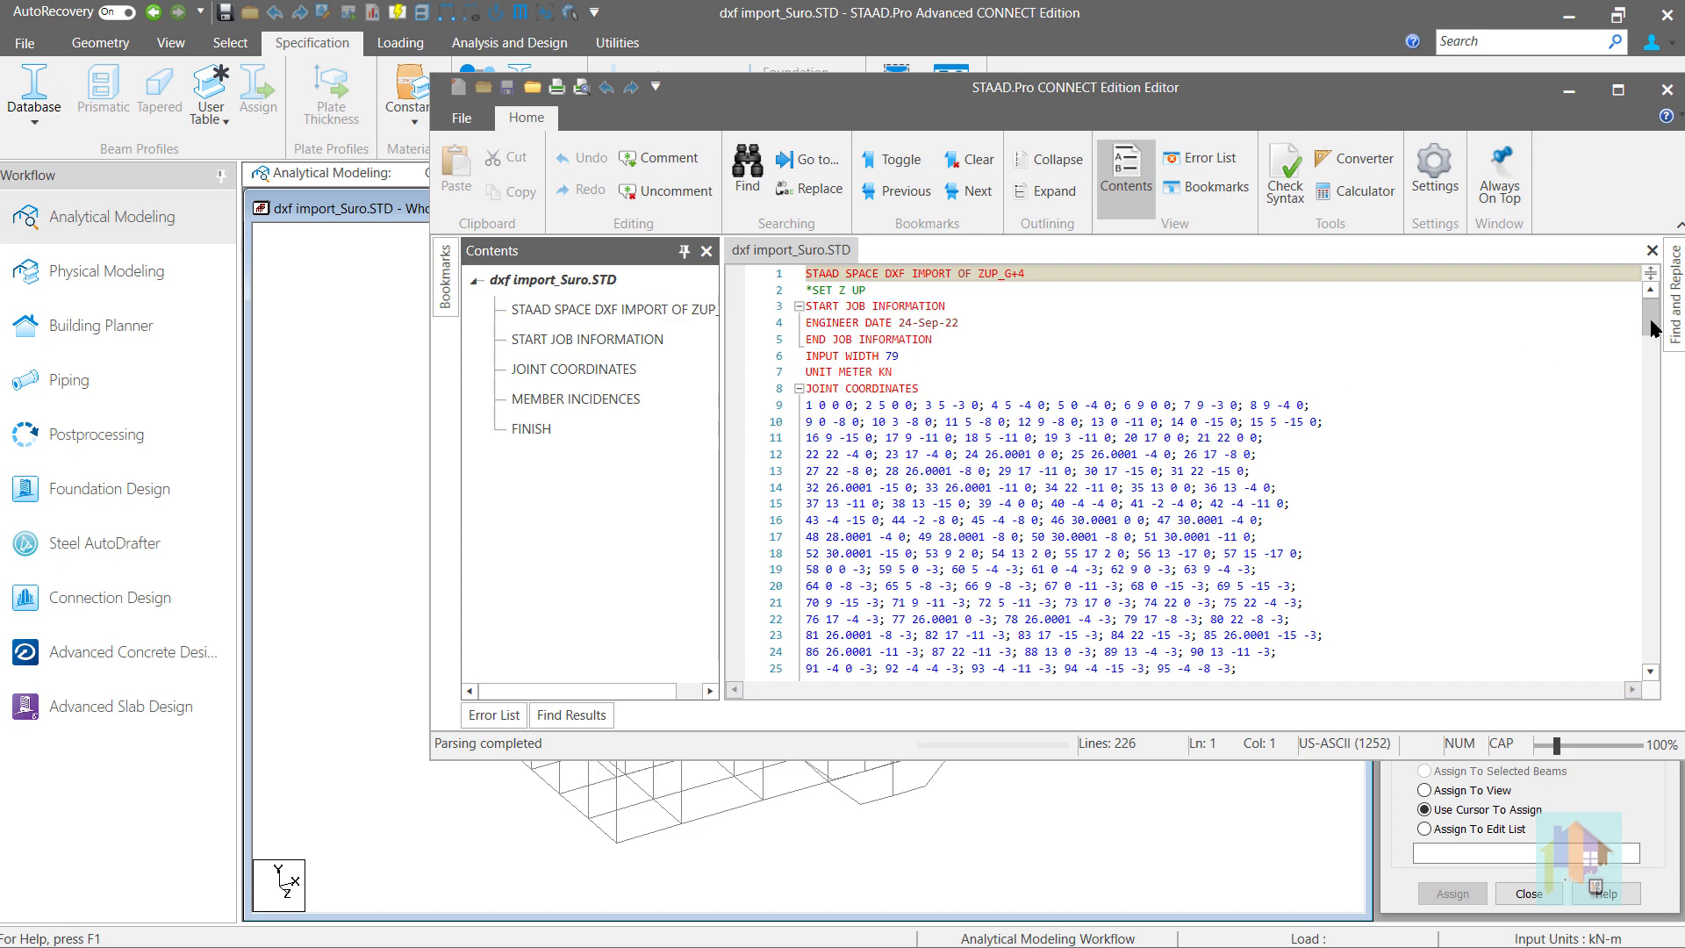
drag(1654, 329, 1597, 645)
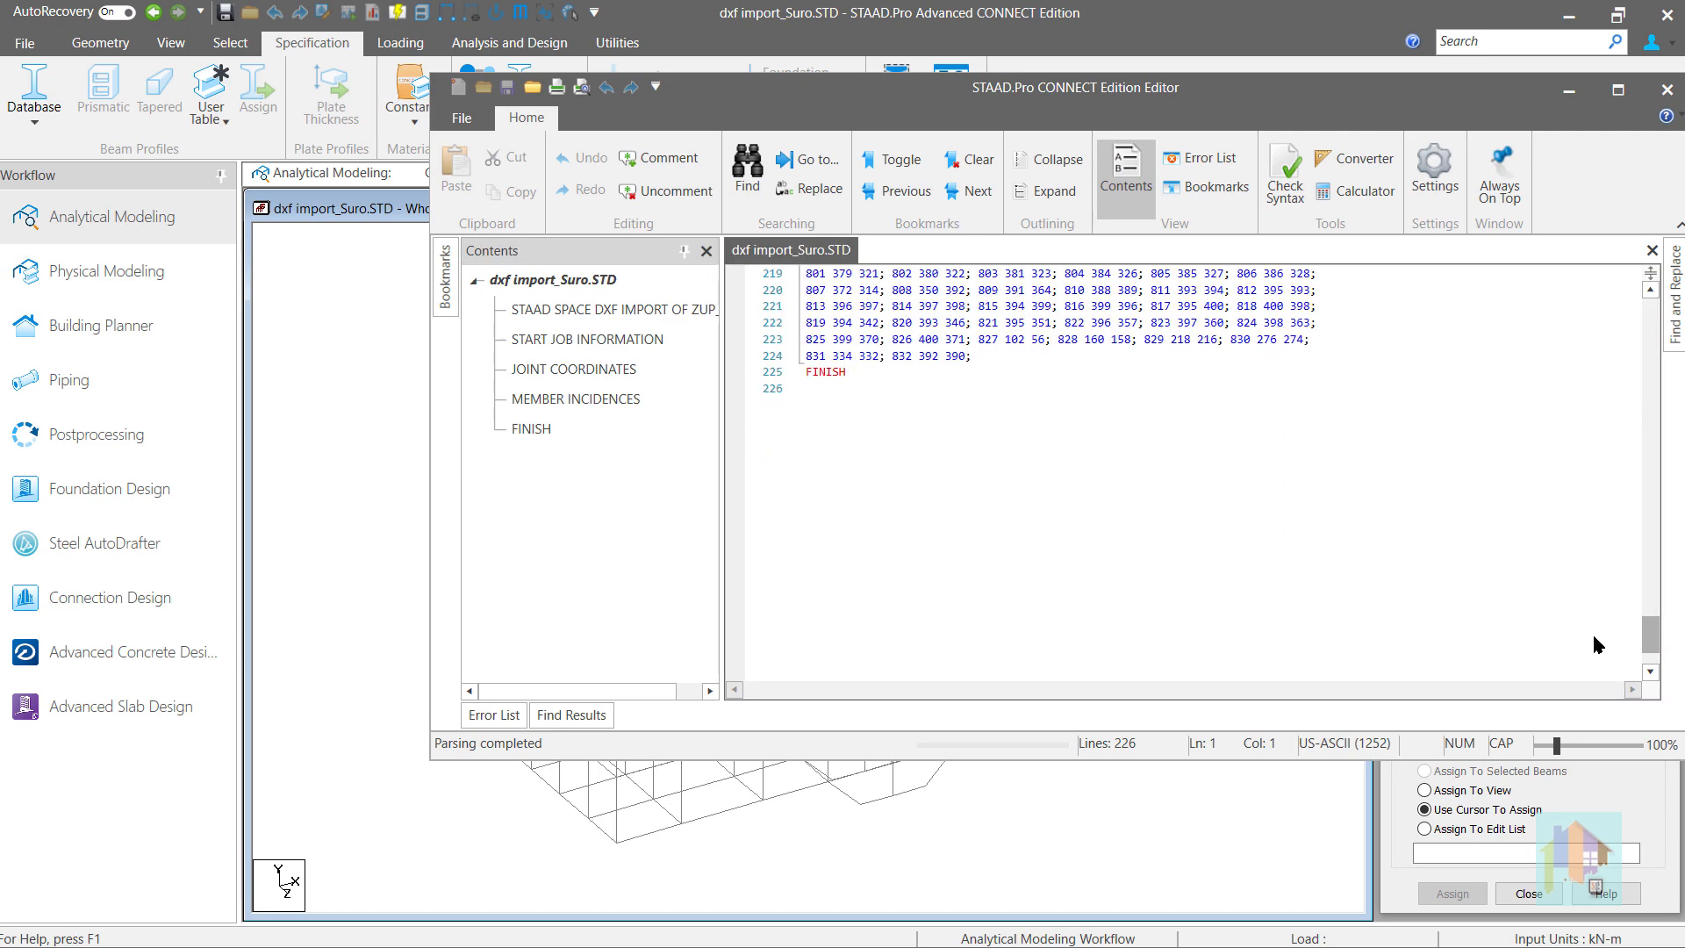
click(997, 357)
key(Return)
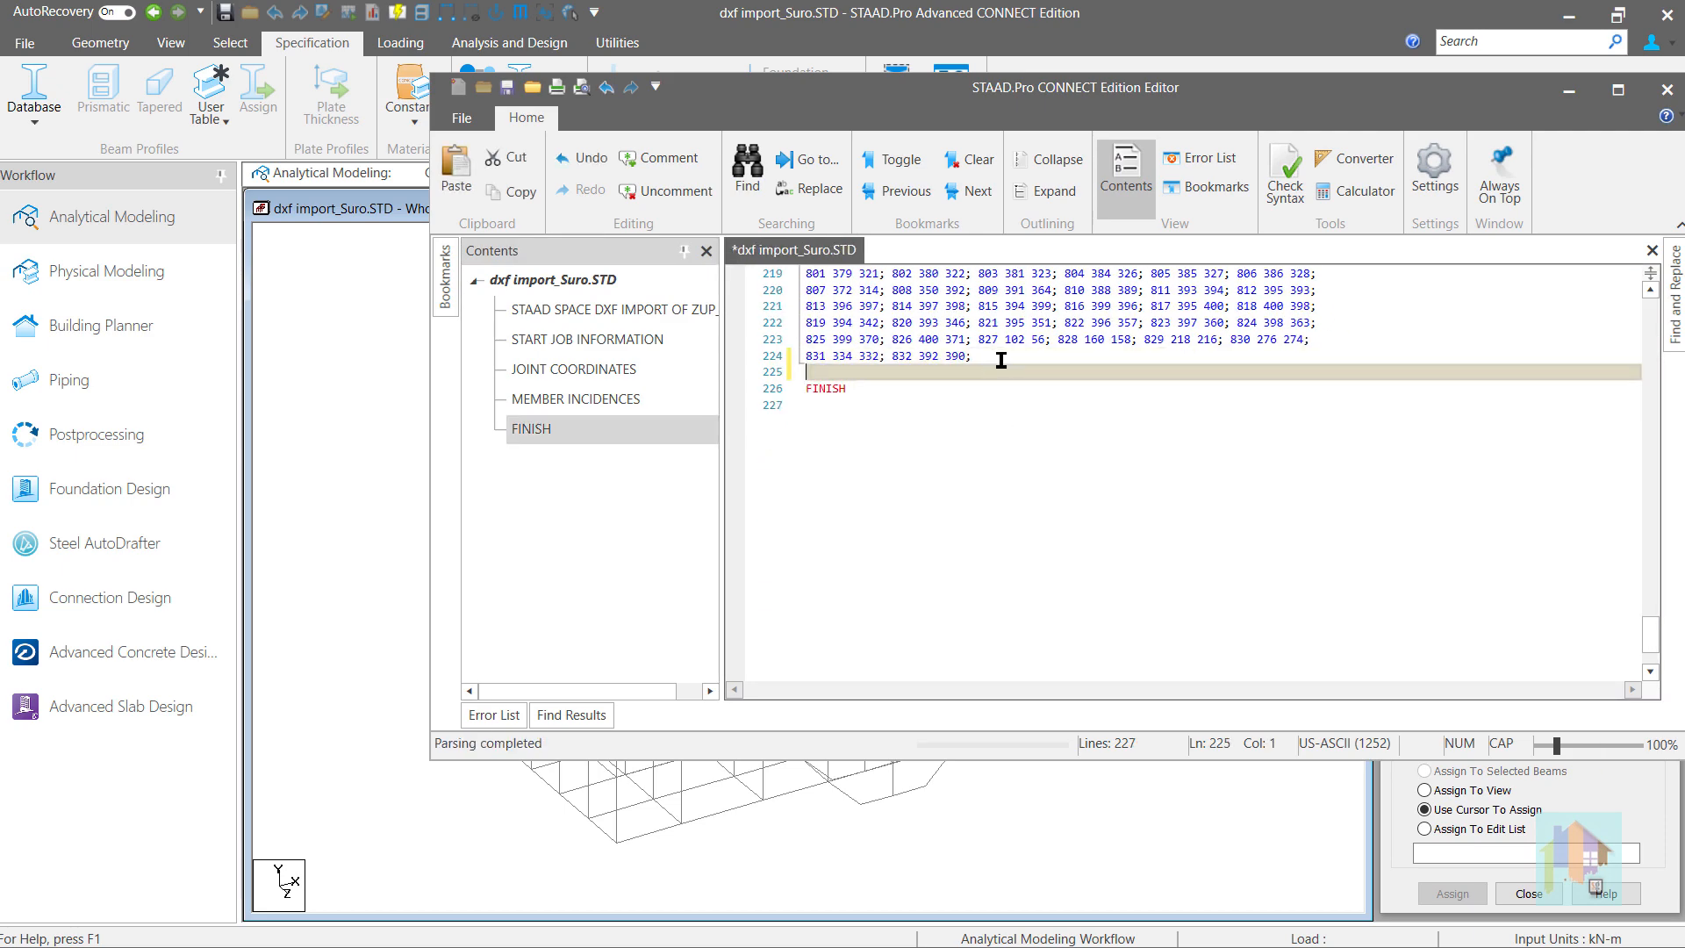
text(PERFORM )
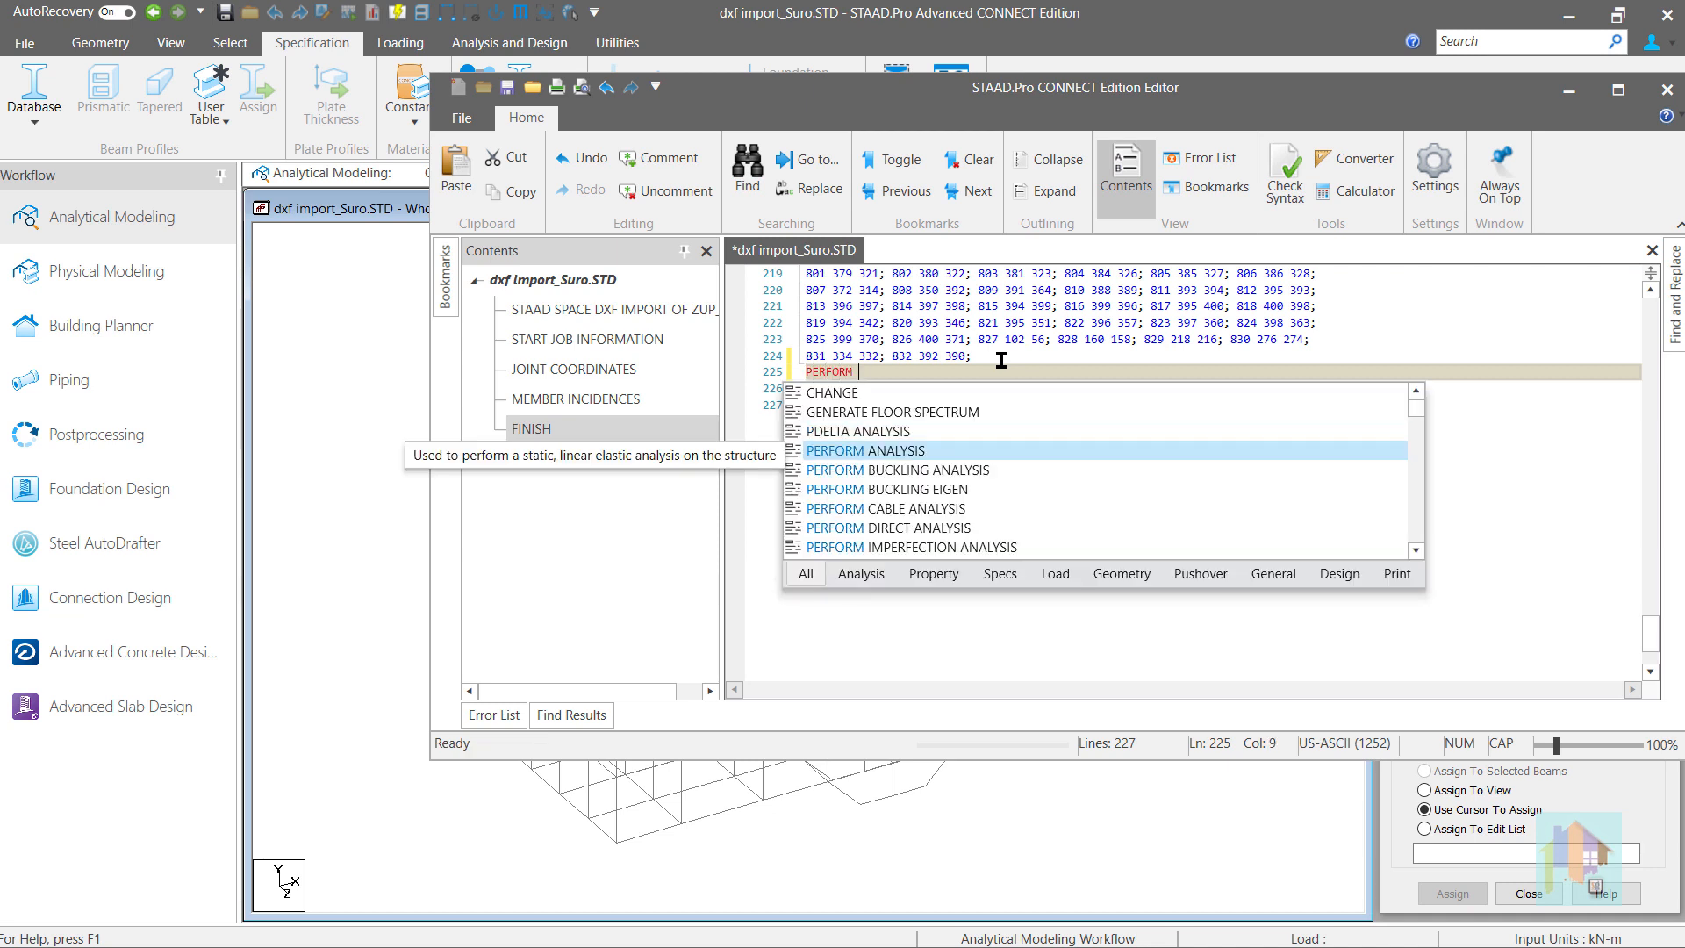
text(ROTATION )
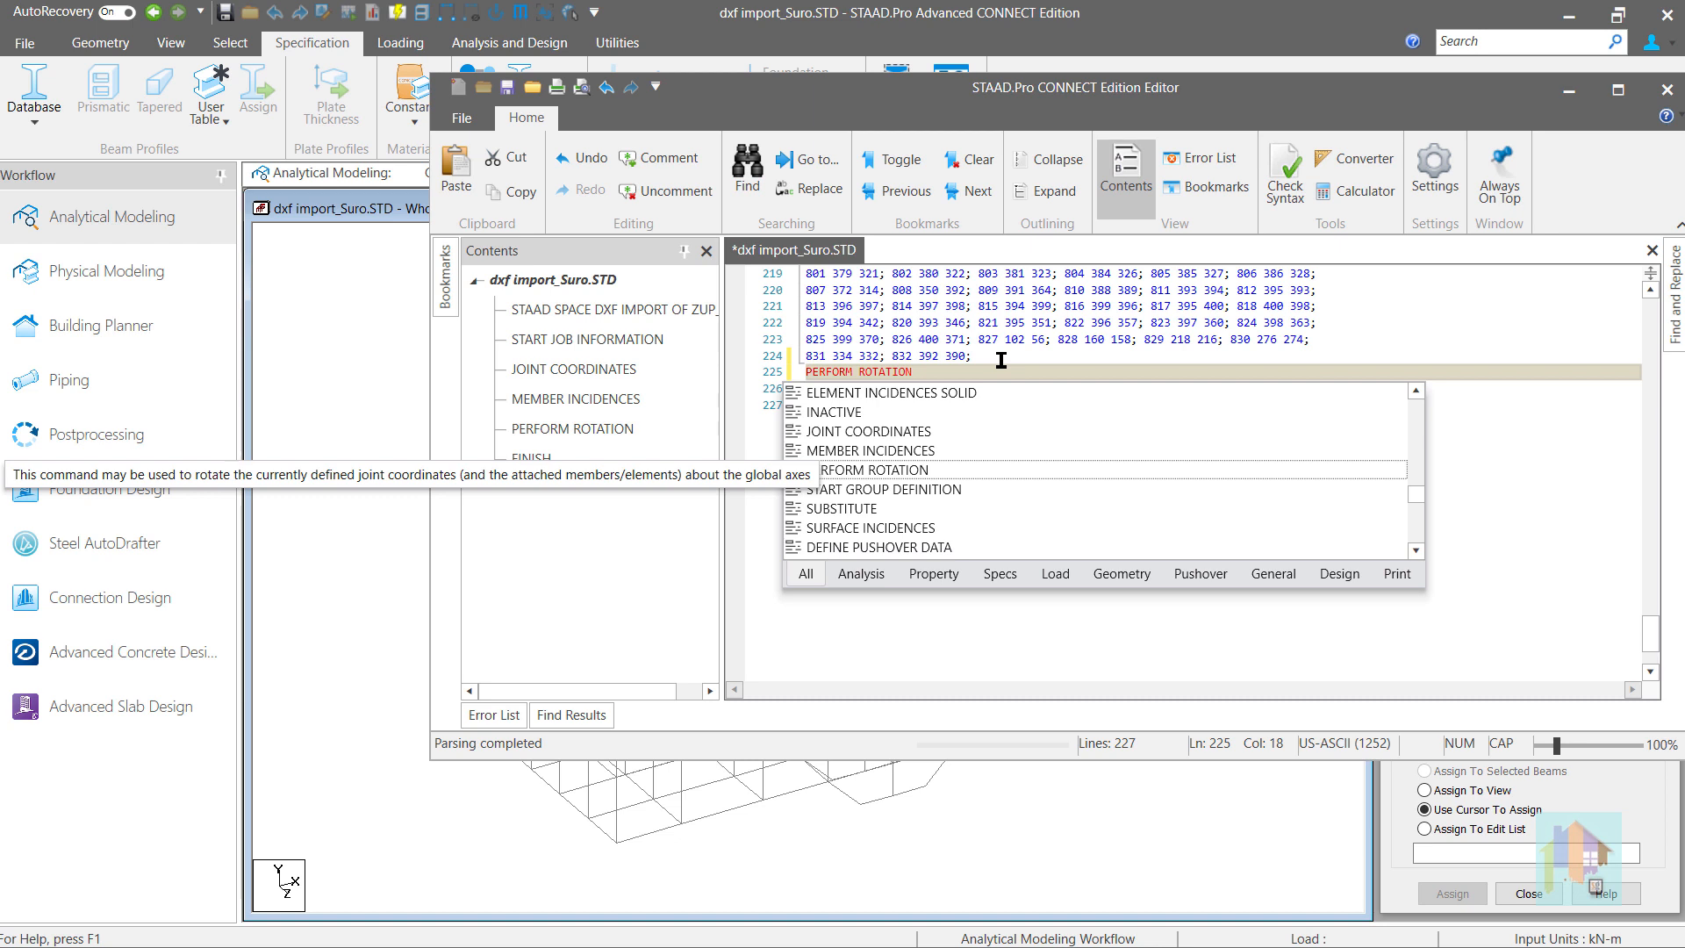
text(X)
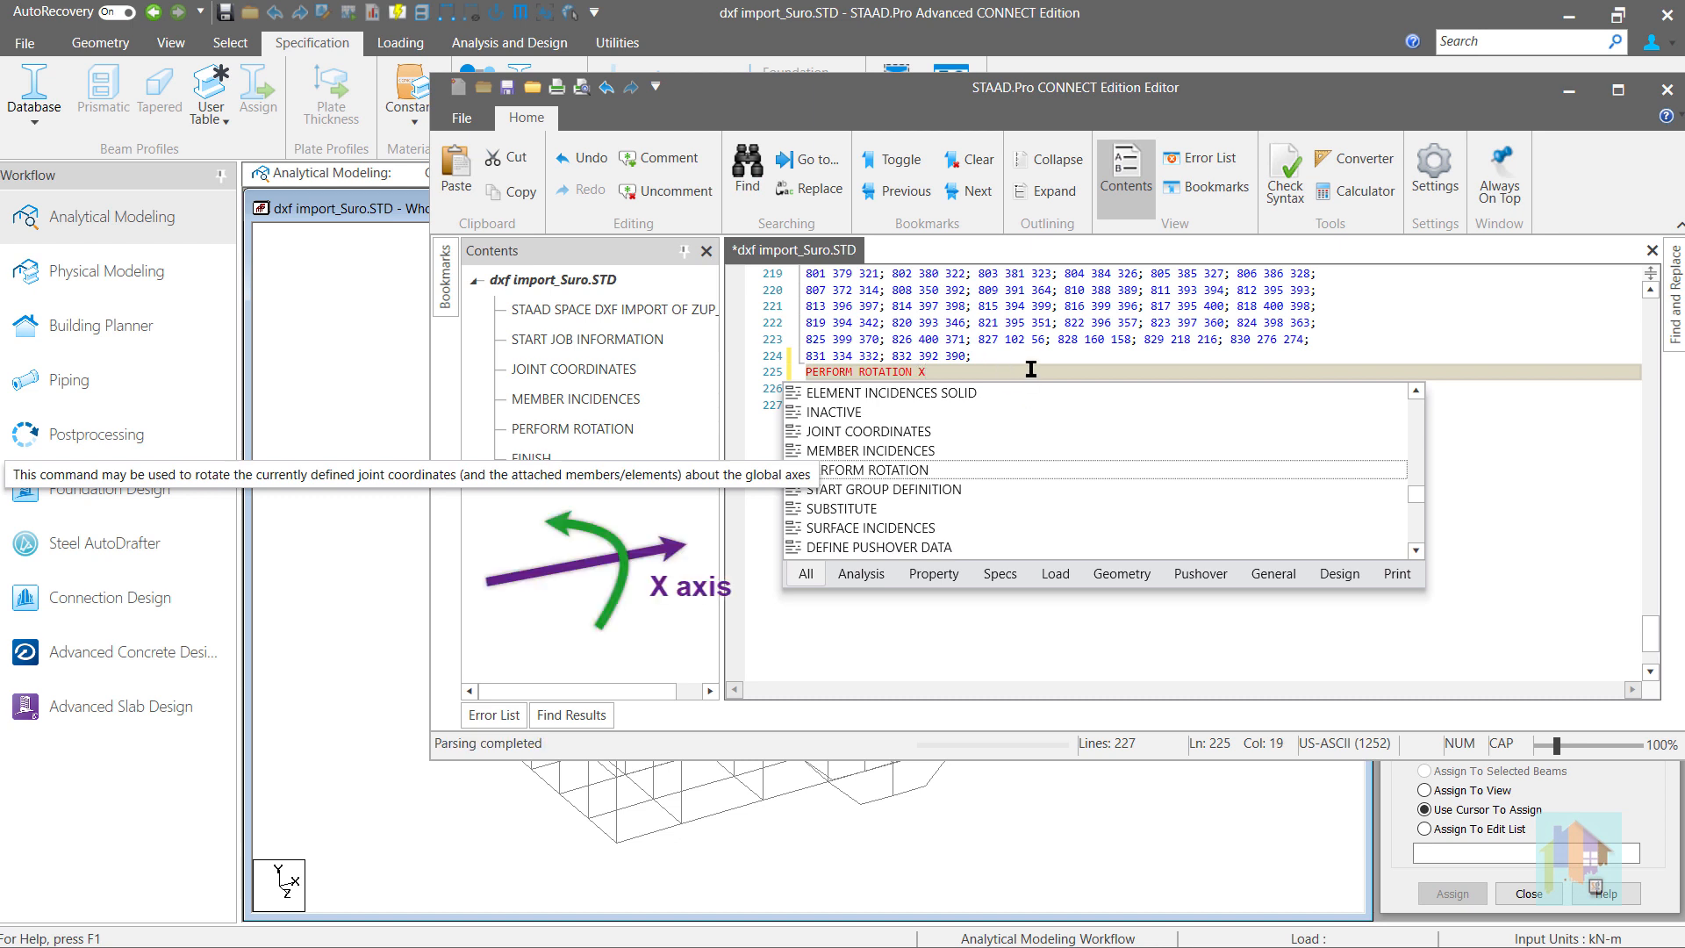
text( 90)
Change the rotation angle in the PERFORM ROTATION X line to -90, save the input file, and reload the model
click(933, 371)
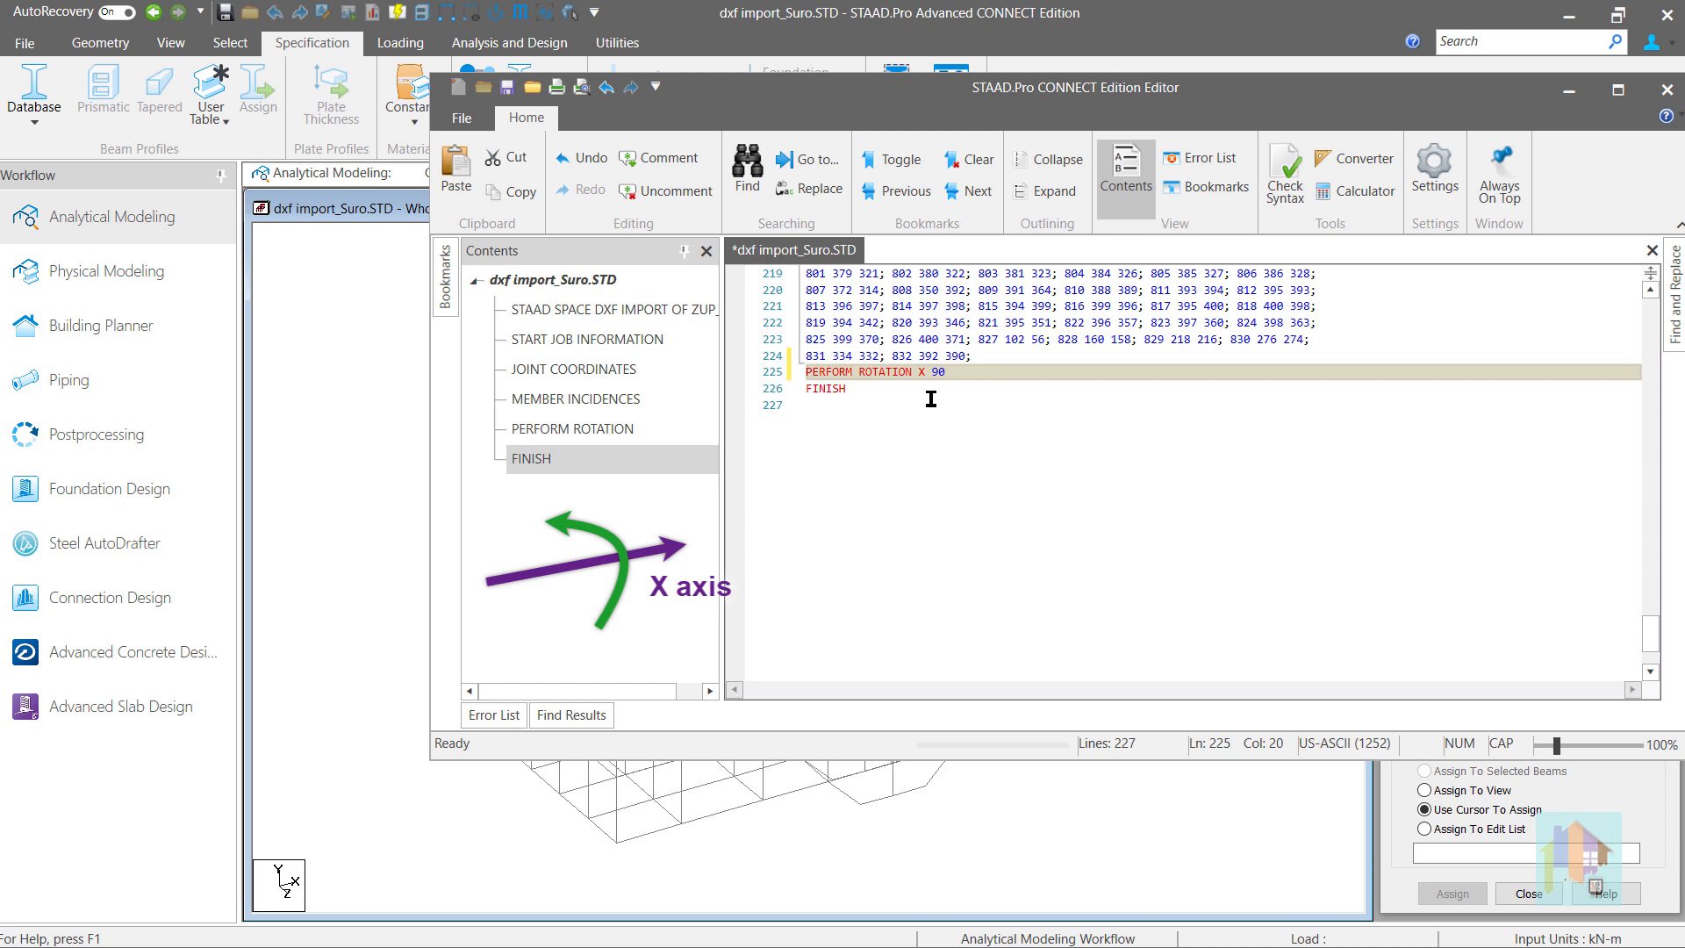
text(-)
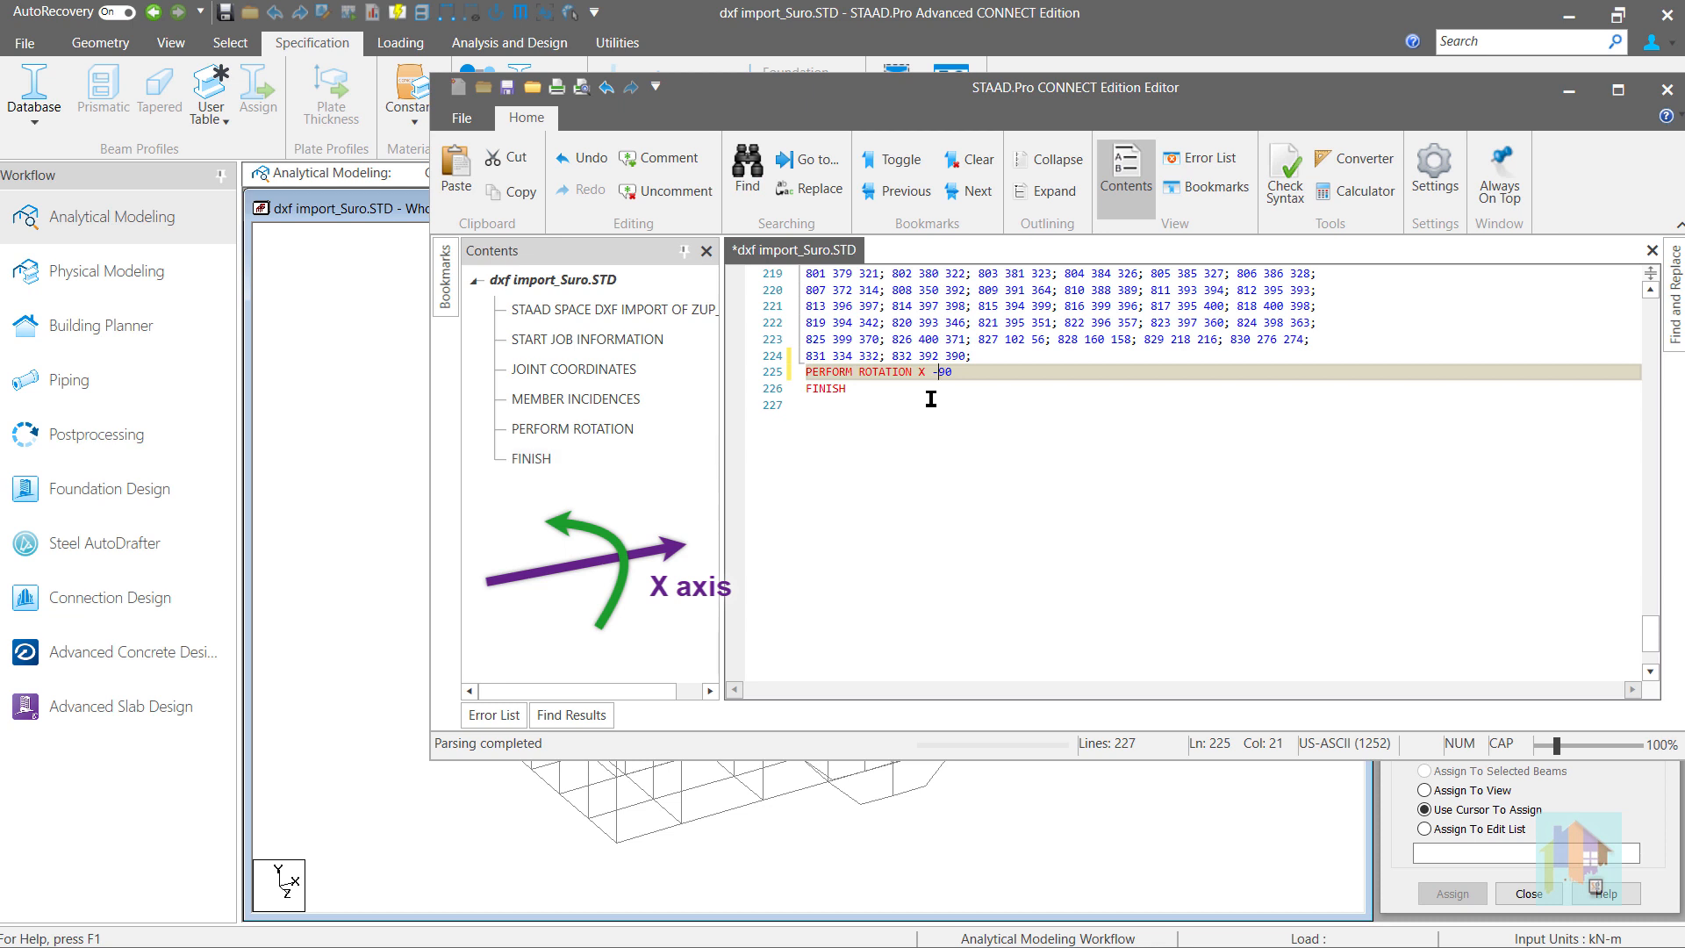
key(ctrl+s)
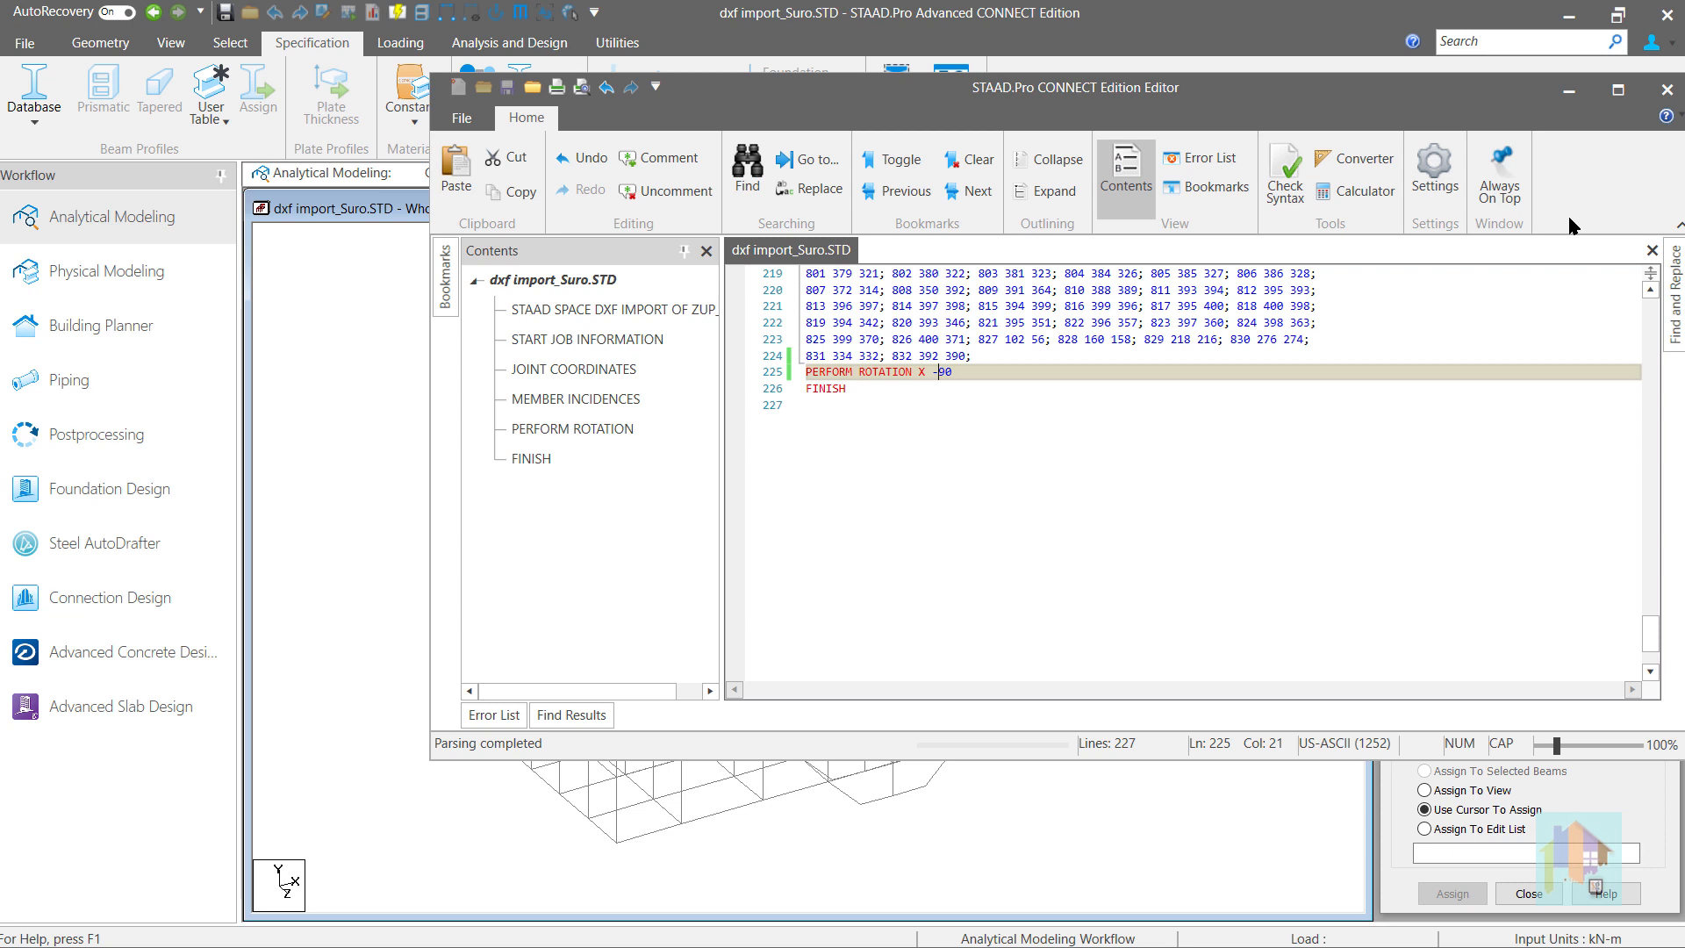
click(1660, 87)
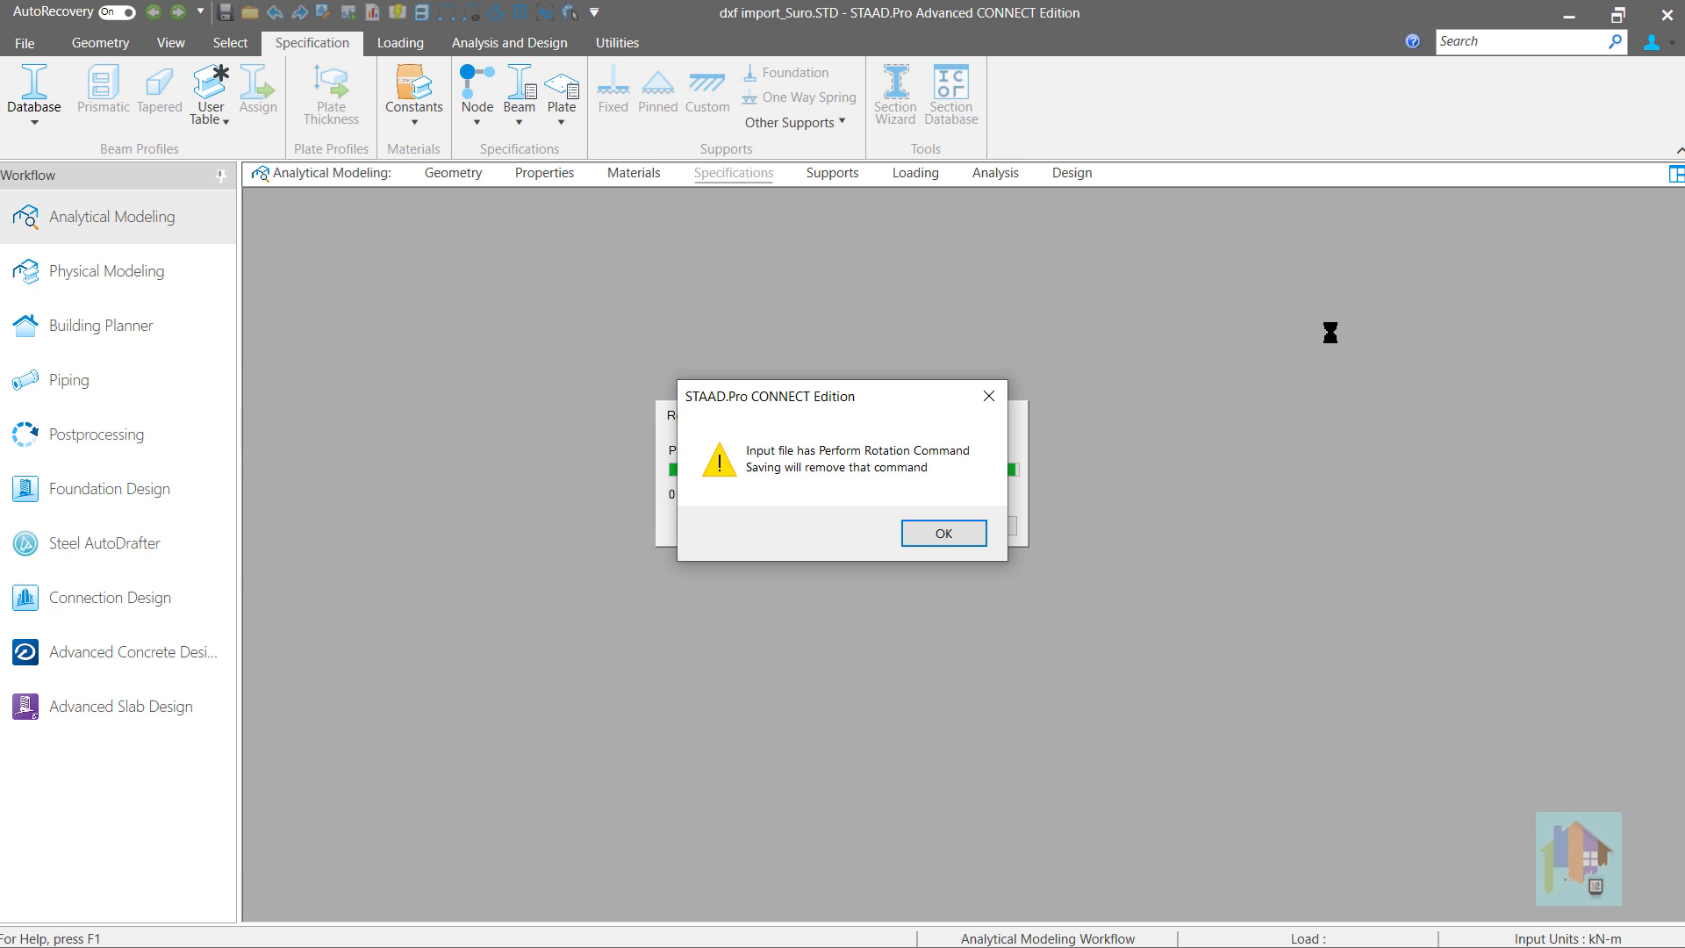
click(945, 534)
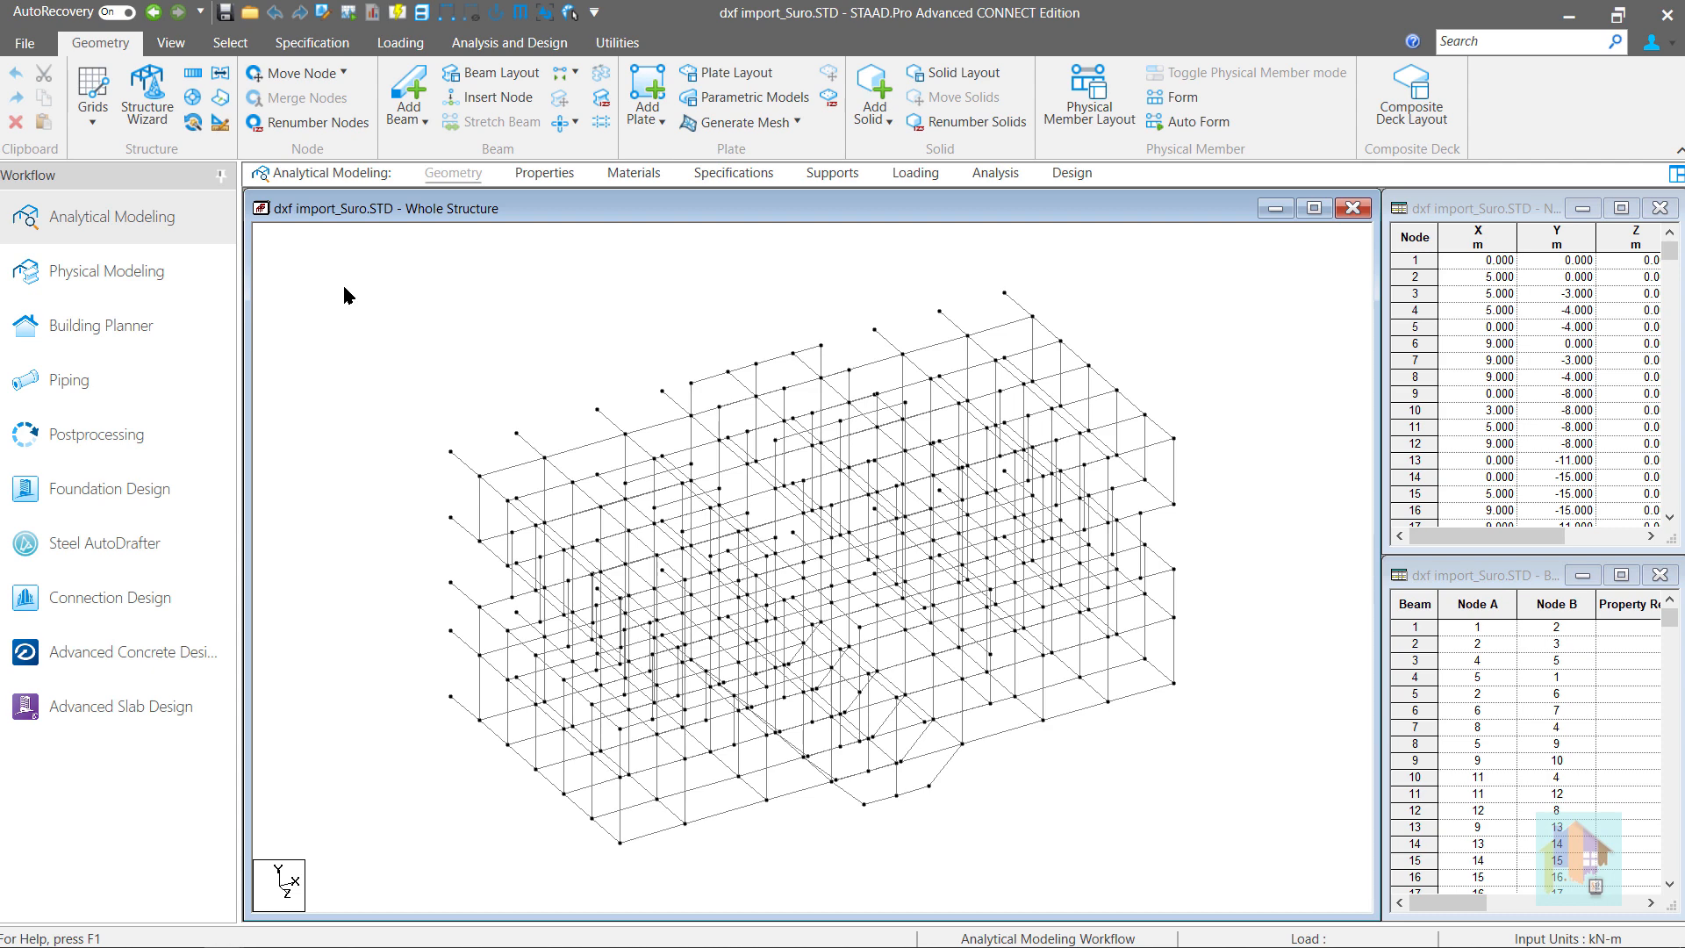
Rotate the whole frame by -90 degrees in Move mode about the axis through nodes 91 and 96, and clear the selection
drag(328, 250, 1231, 894)
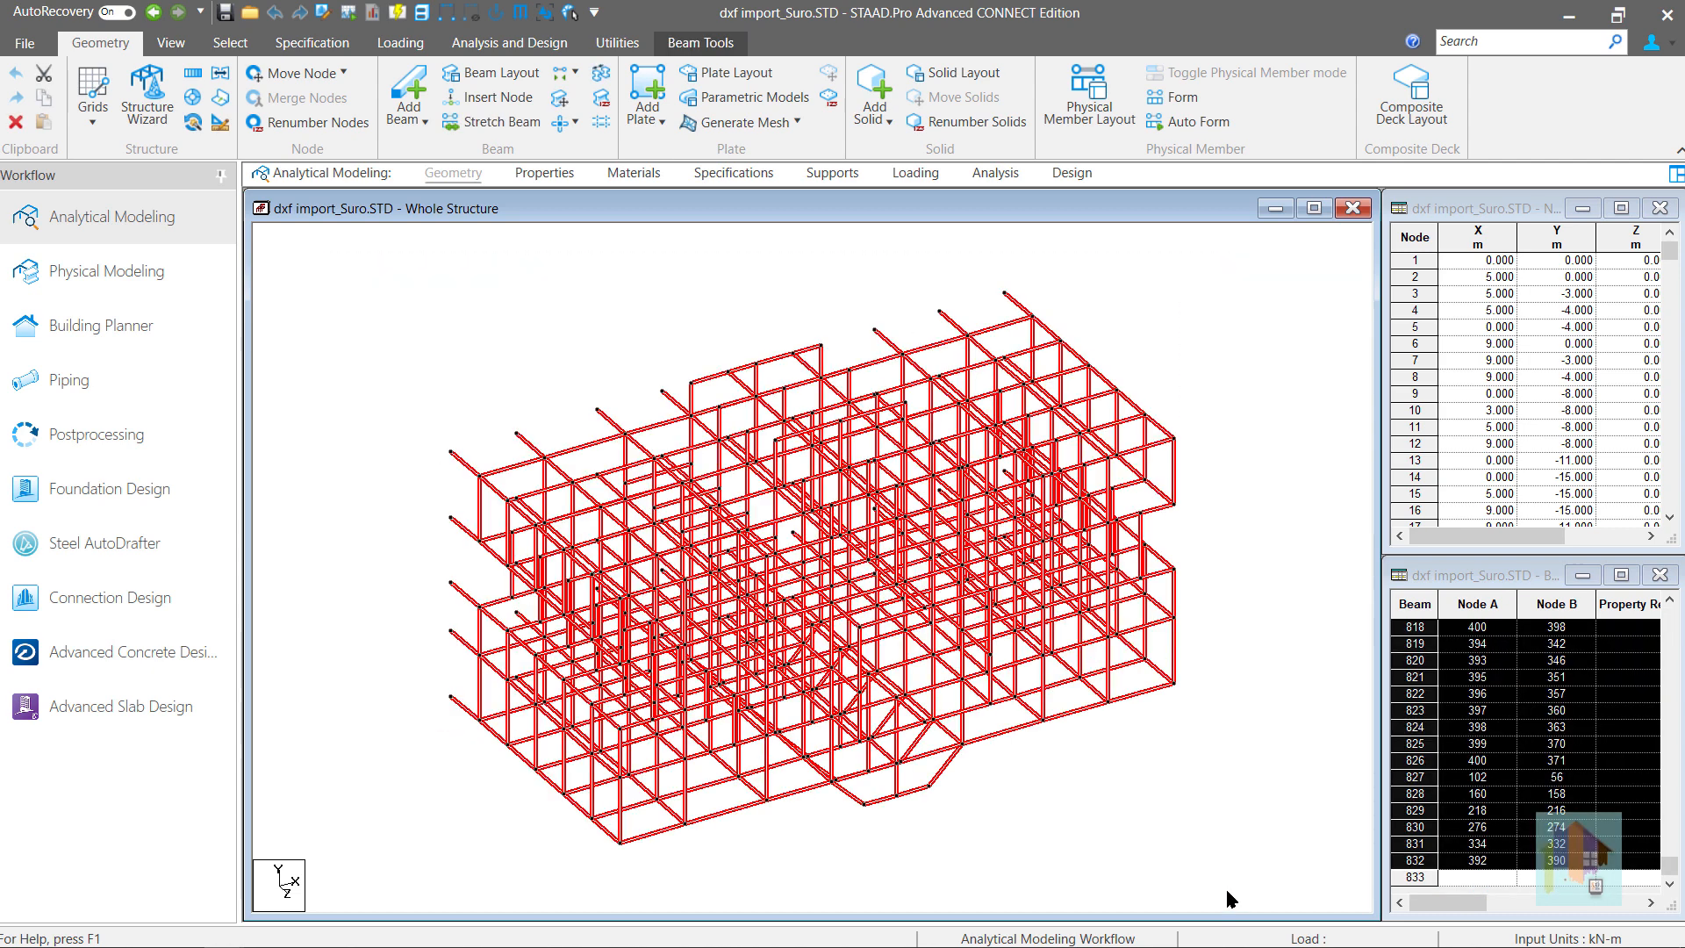
click(193, 124)
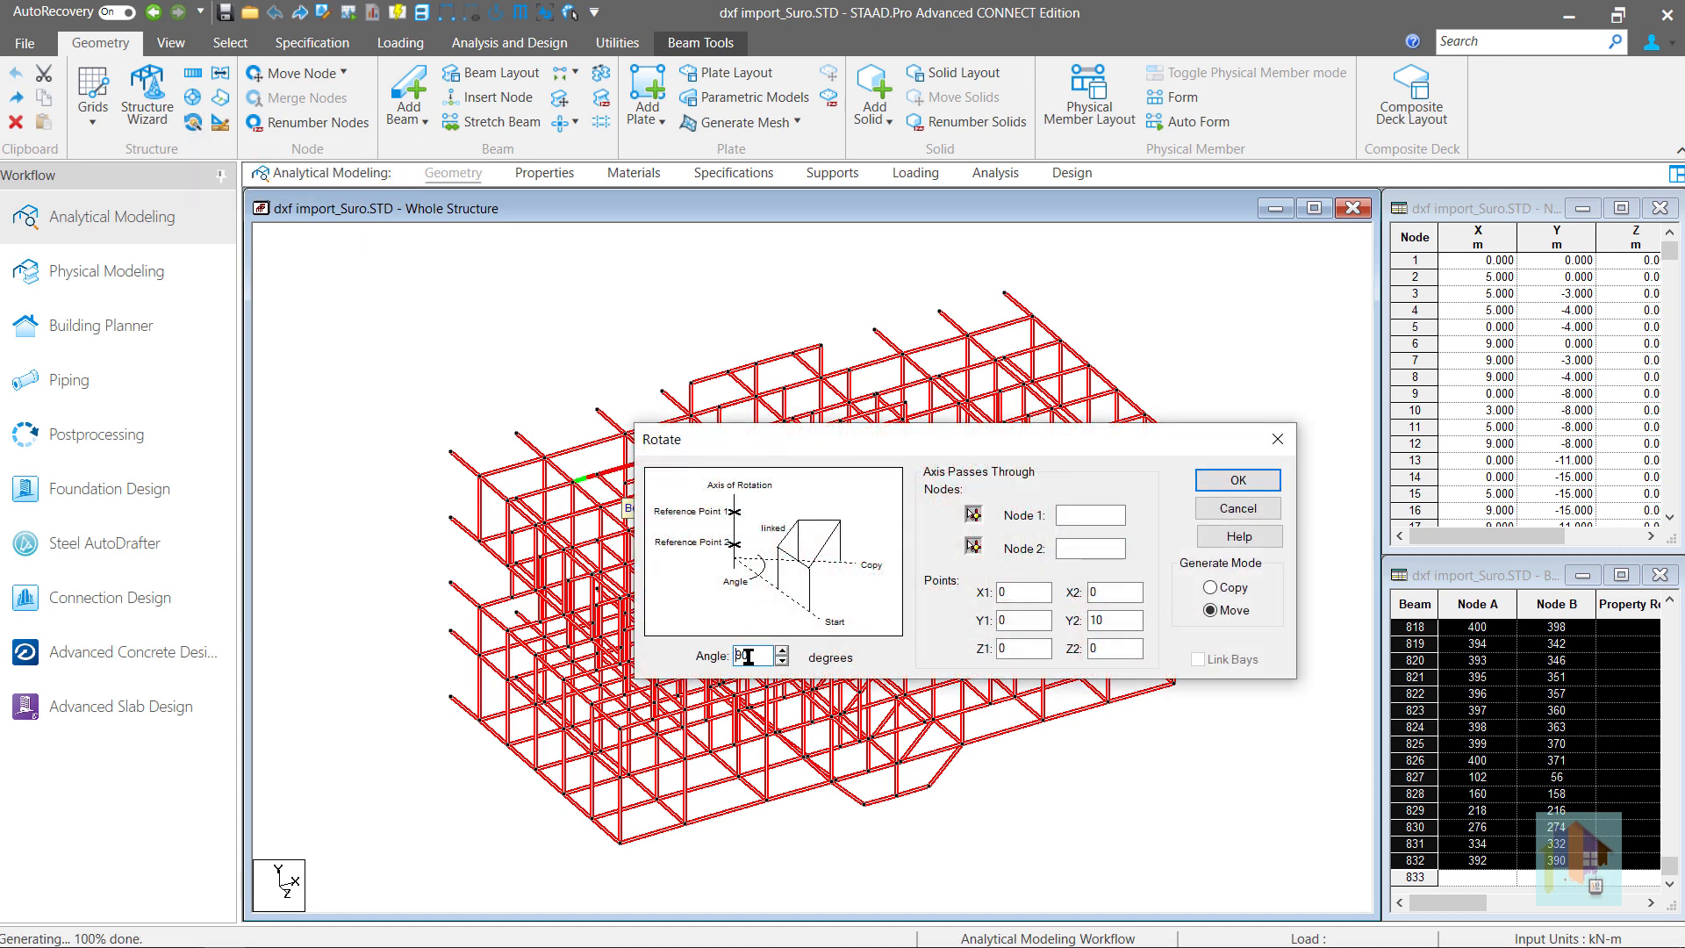
text(-)
click(974, 515)
click(450, 453)
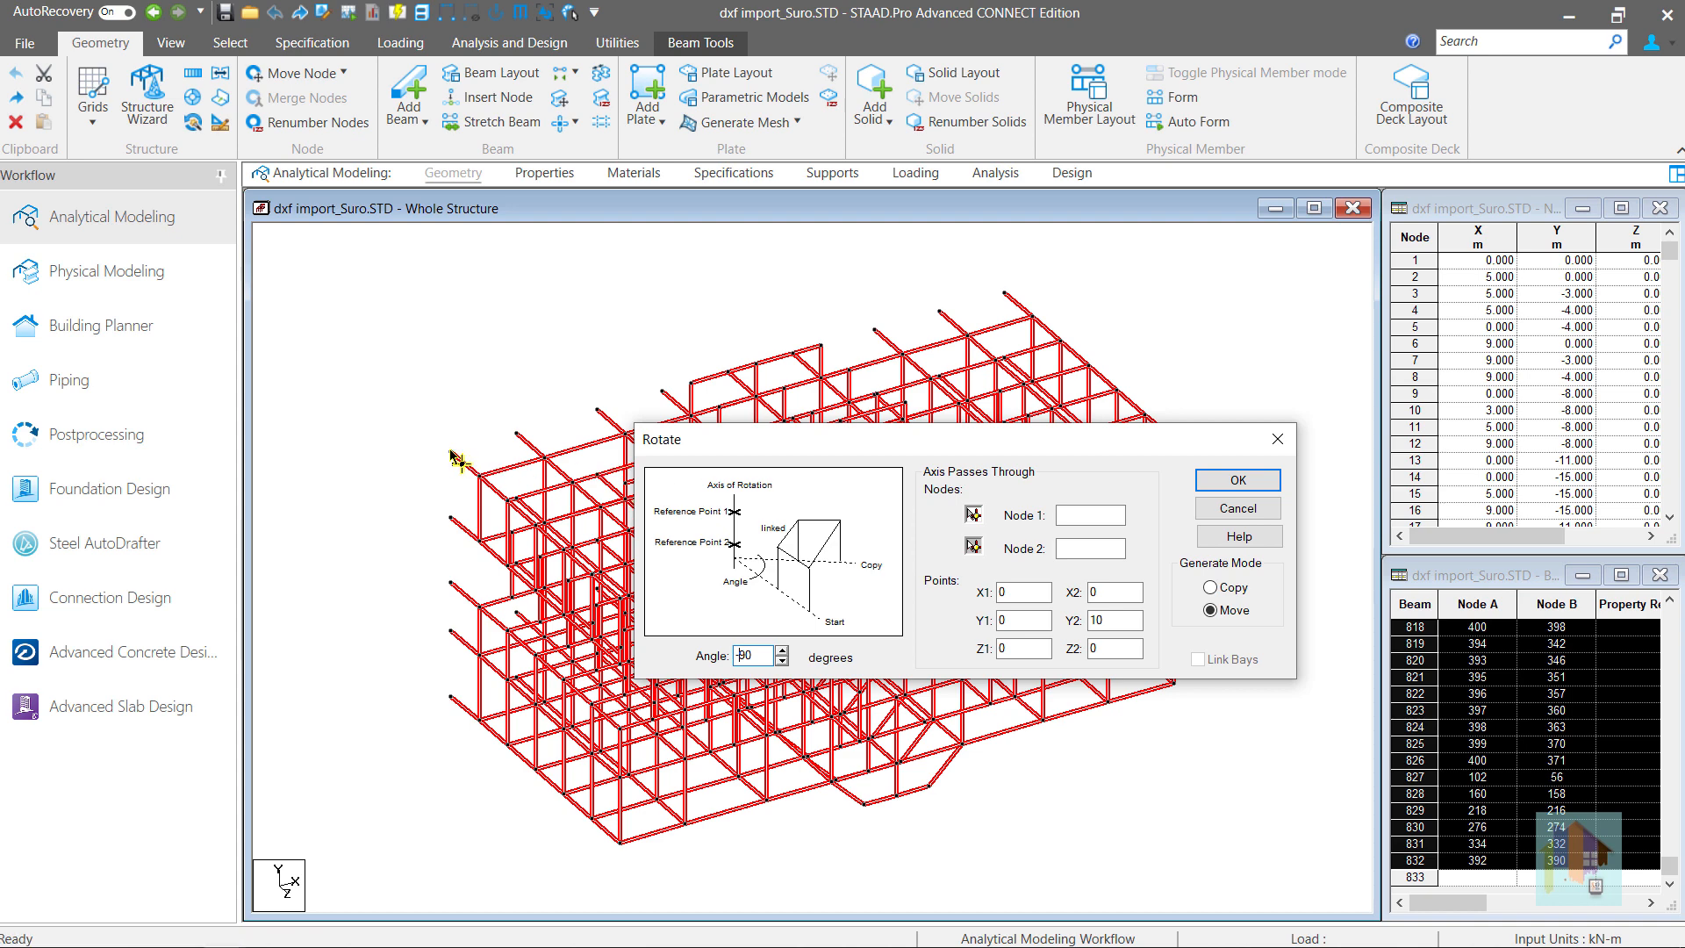
click(974, 546)
click(1007, 299)
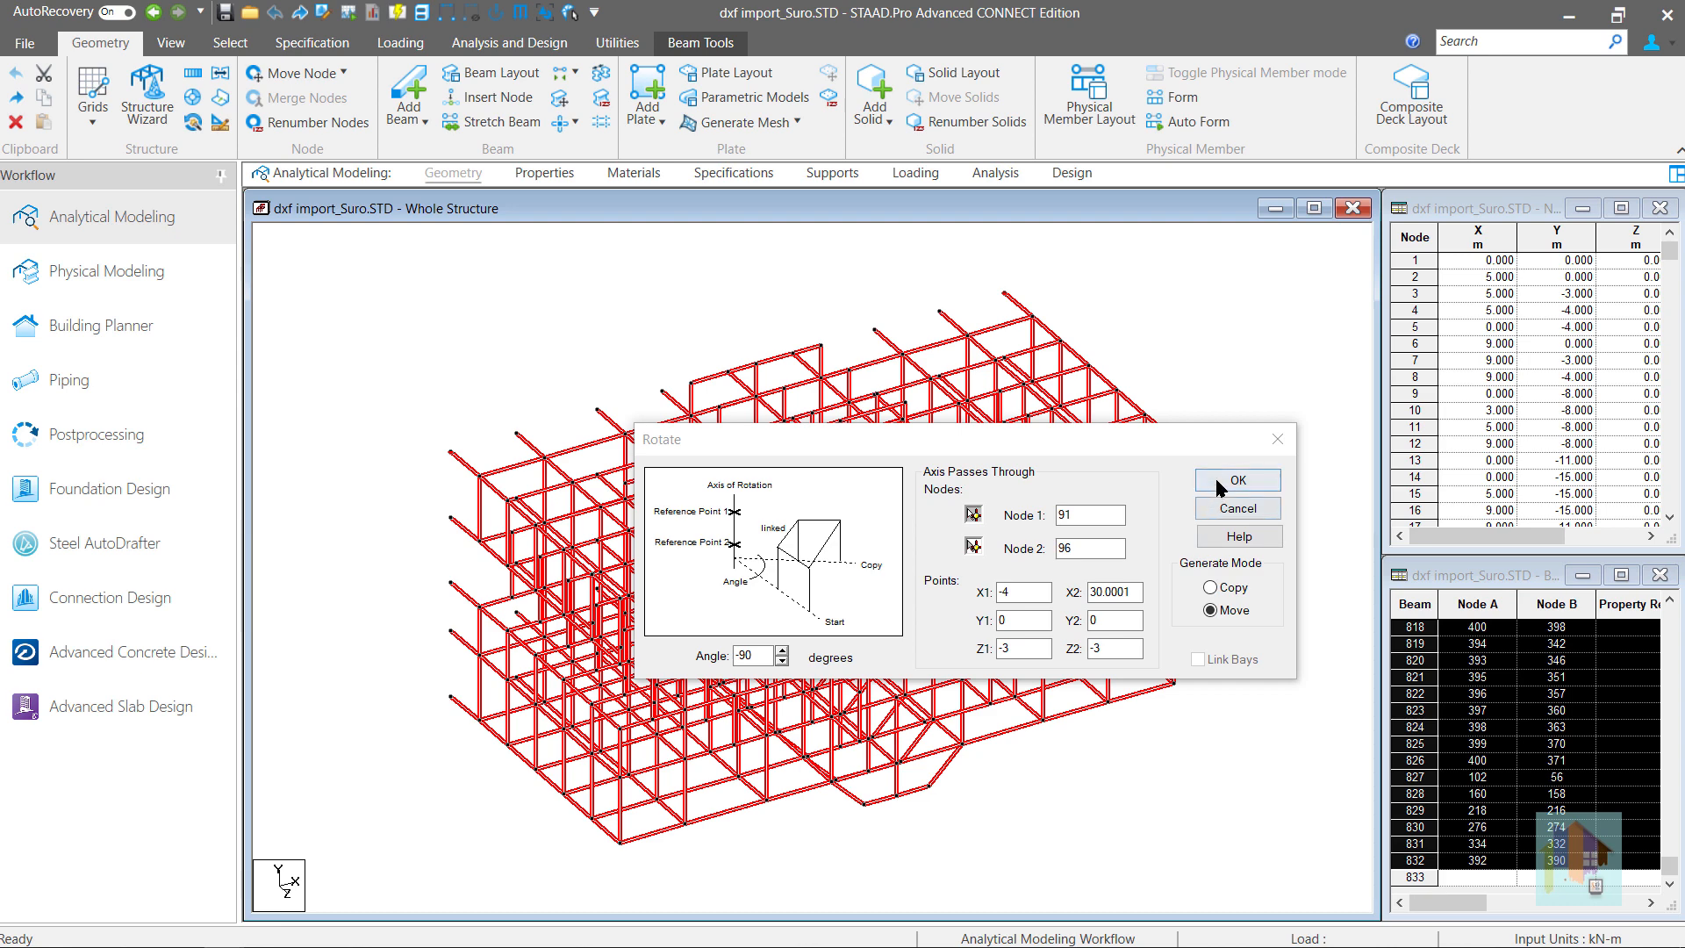
click(1259, 480)
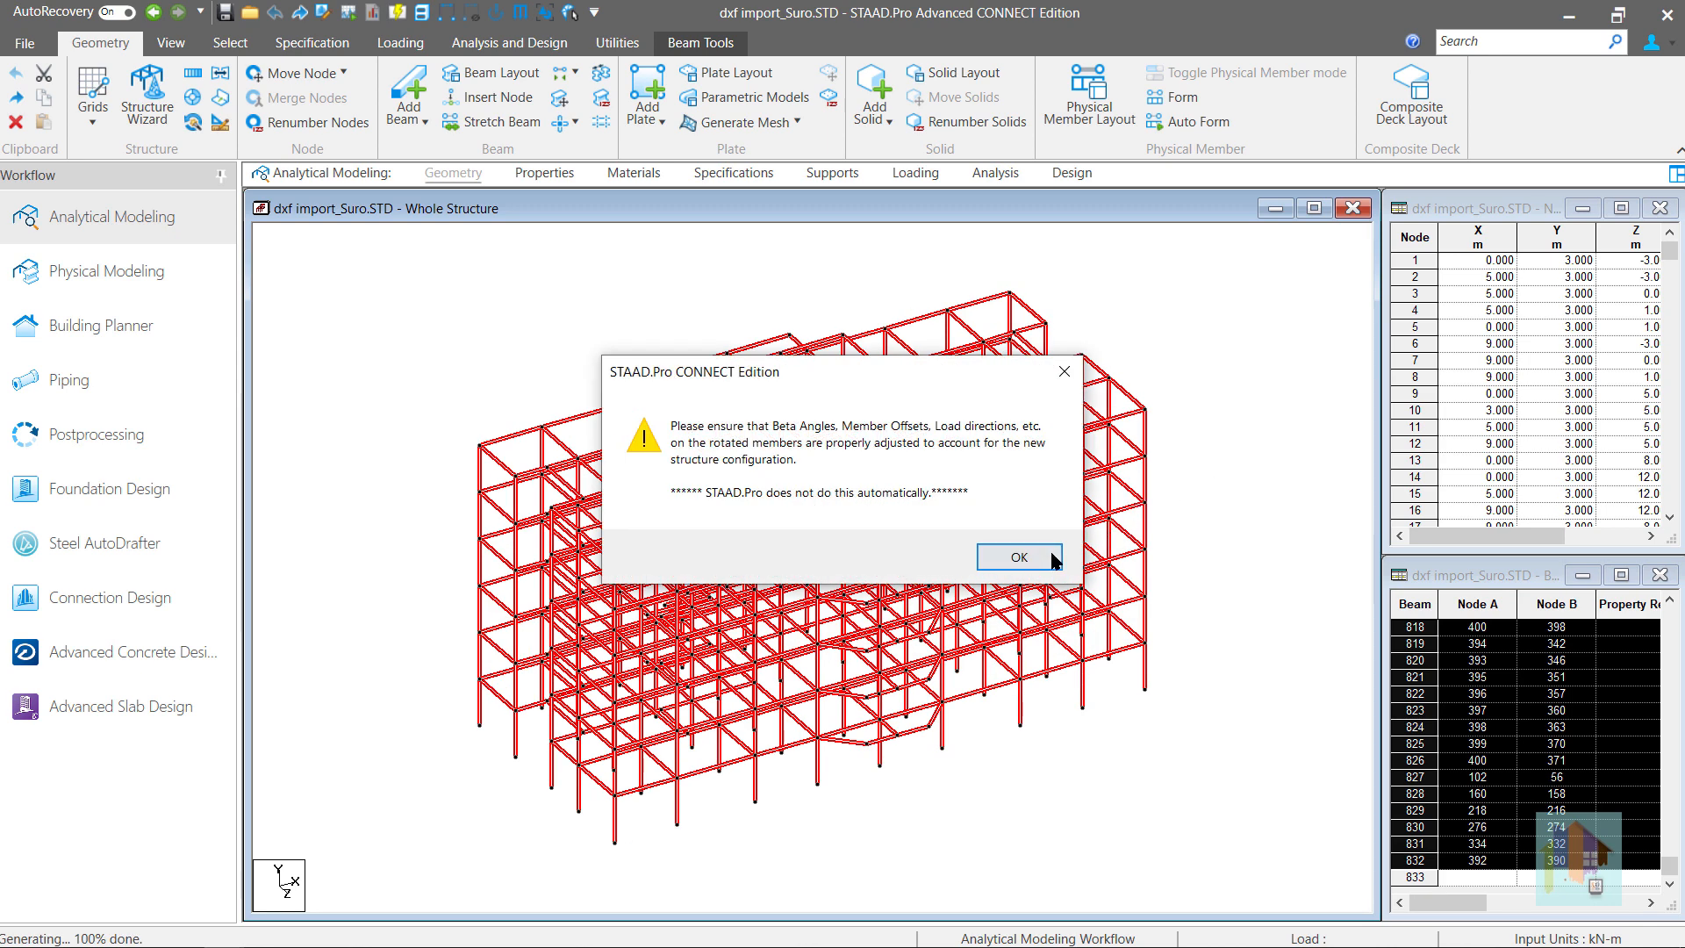
click(1019, 558)
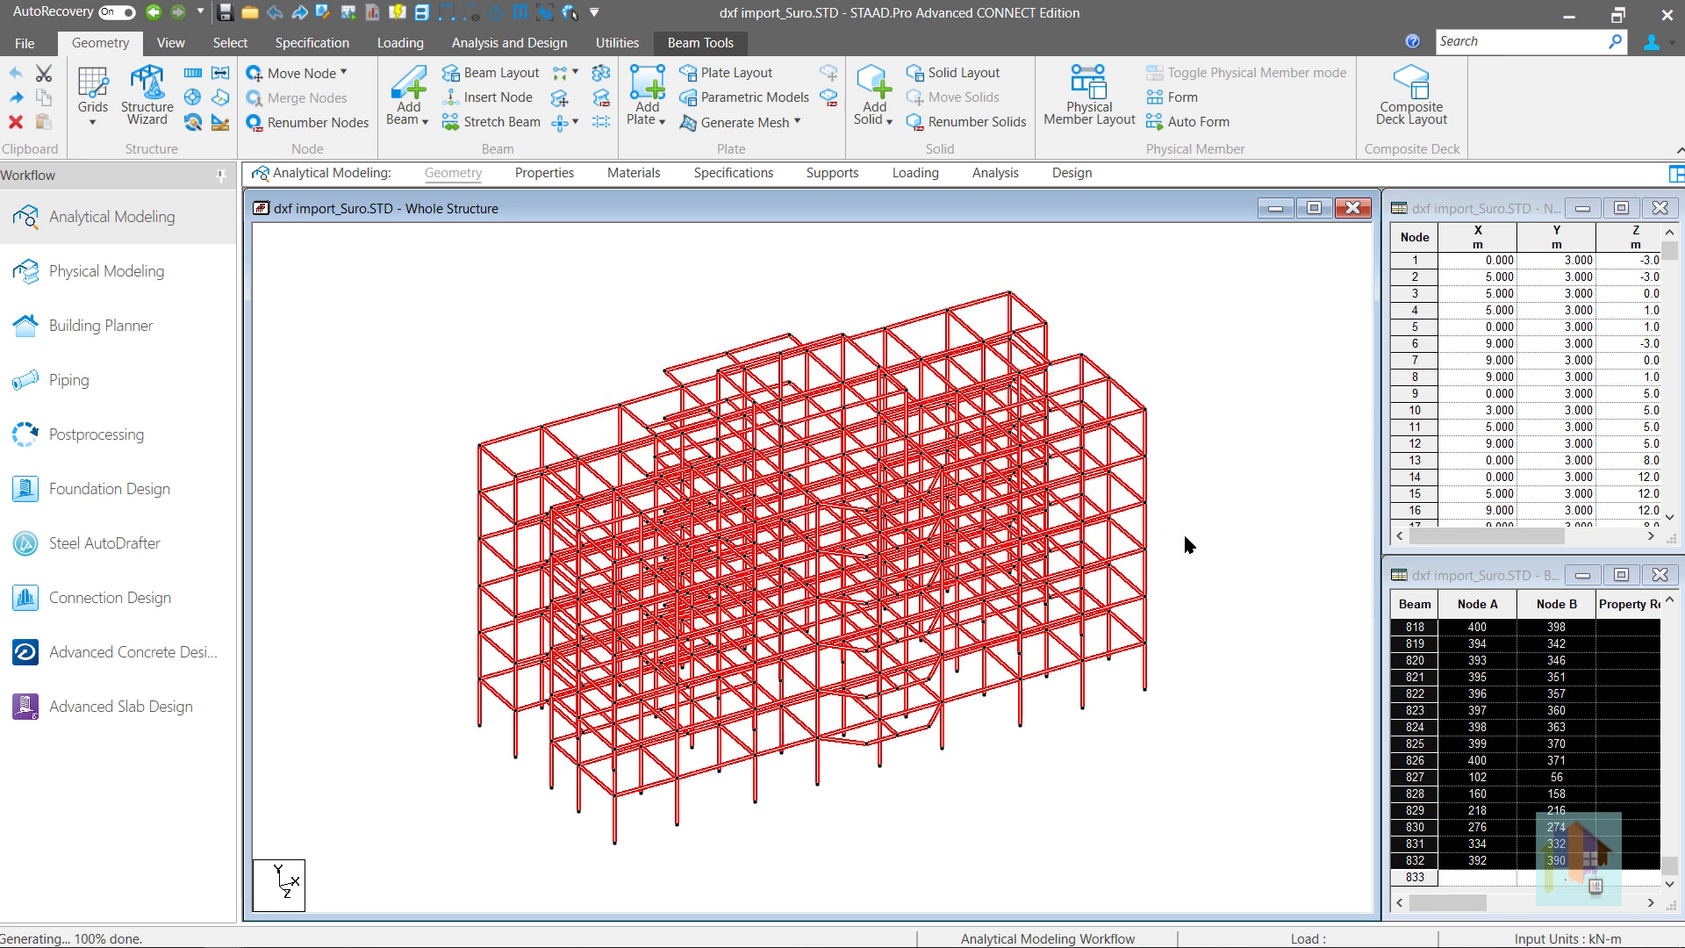
click(1251, 531)
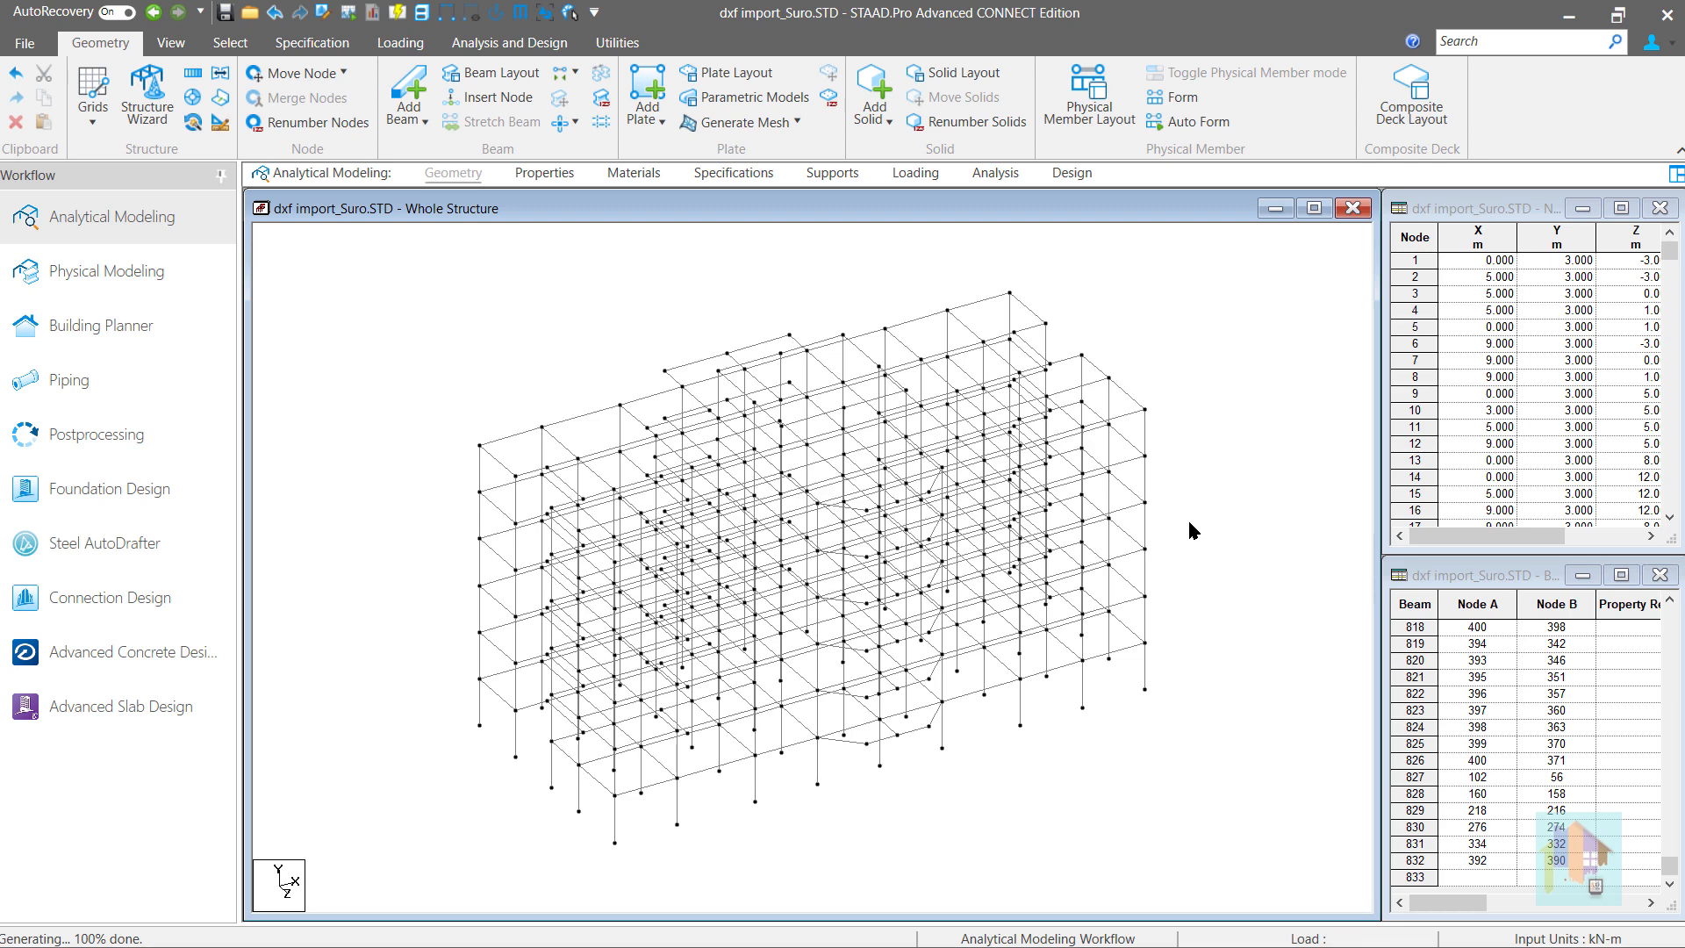
Import zup_G+4.dxf from the plan folder again as DXF model data
click(38, 44)
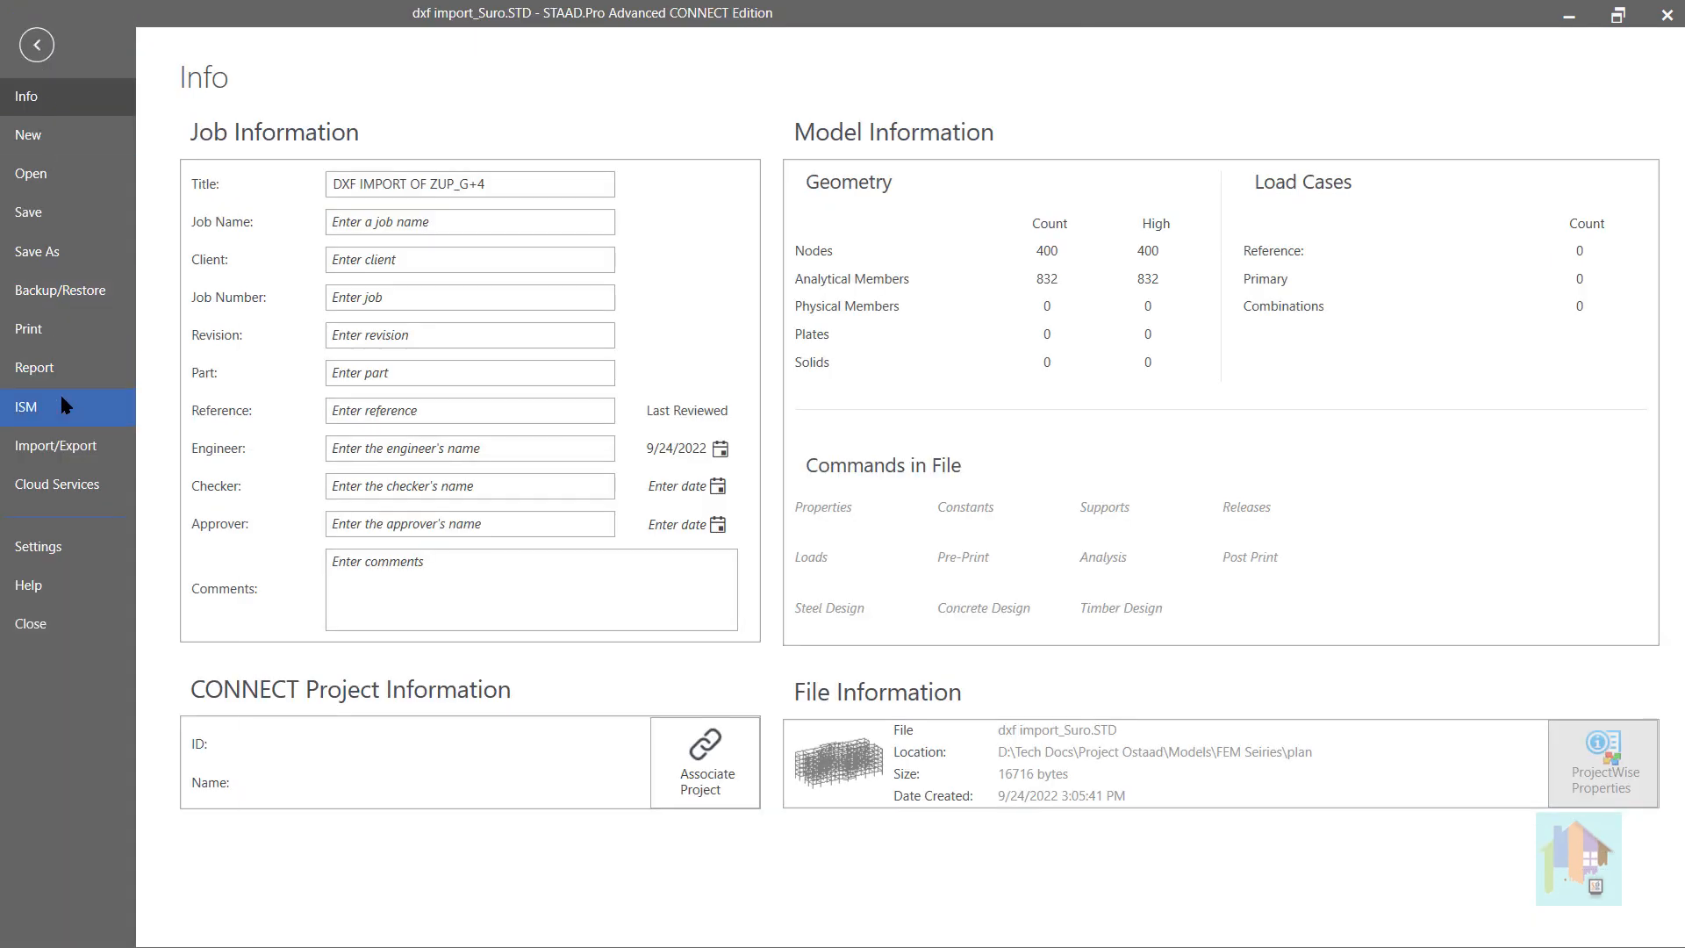
click(58, 446)
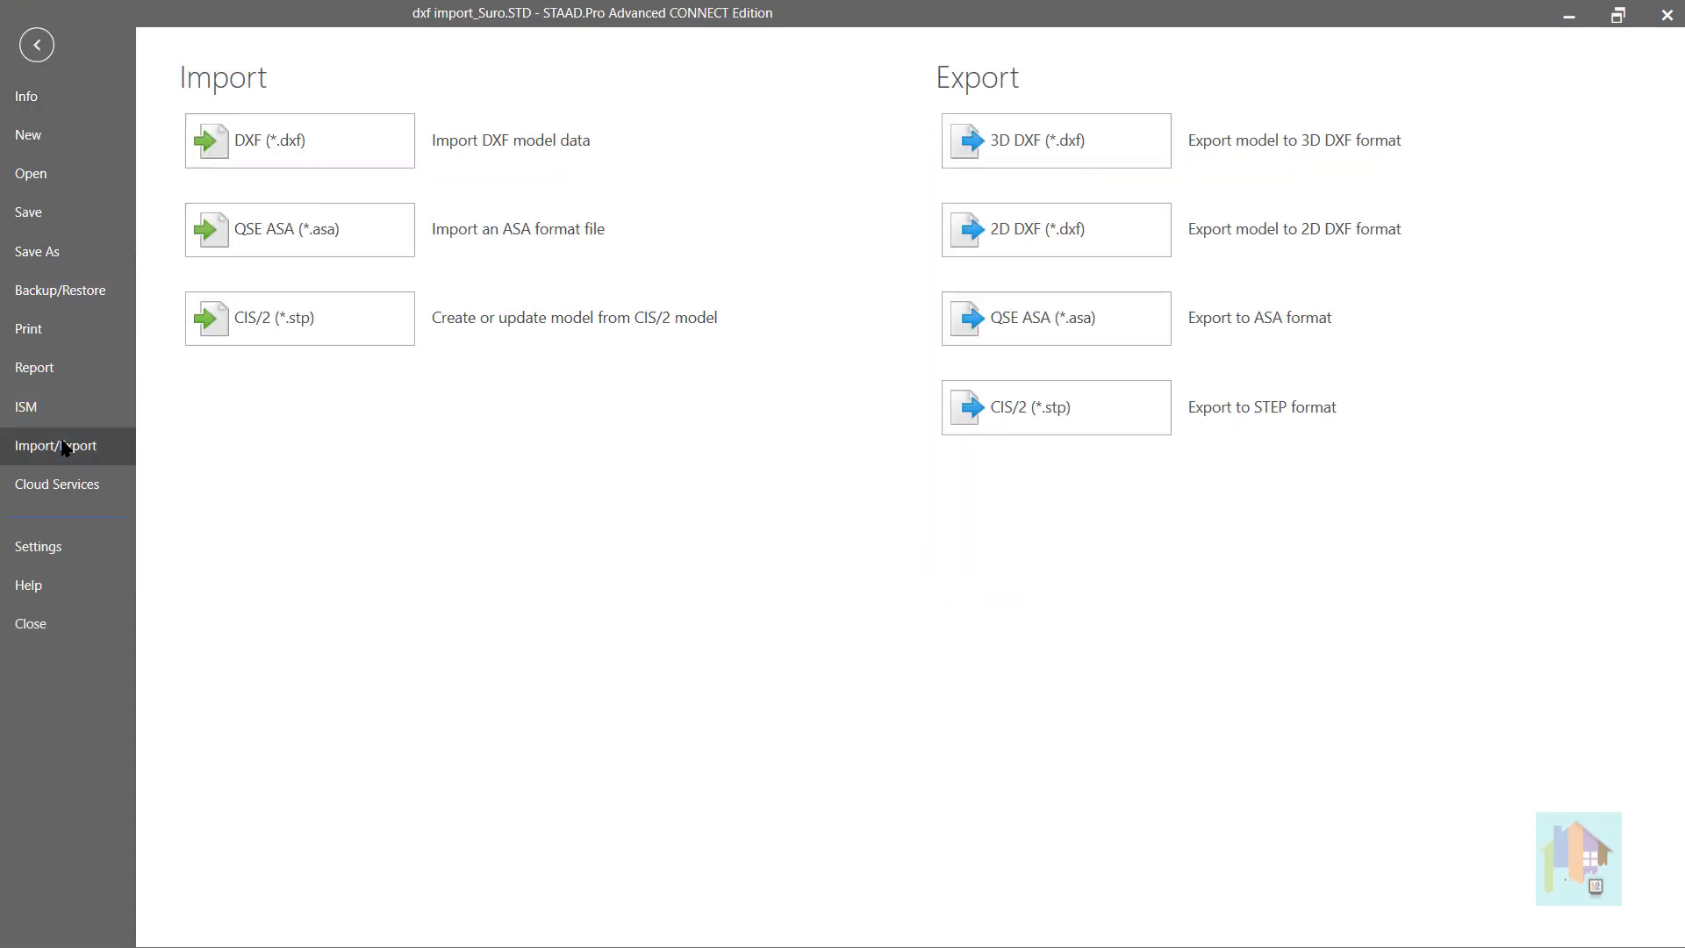
click(237, 131)
click(281, 163)
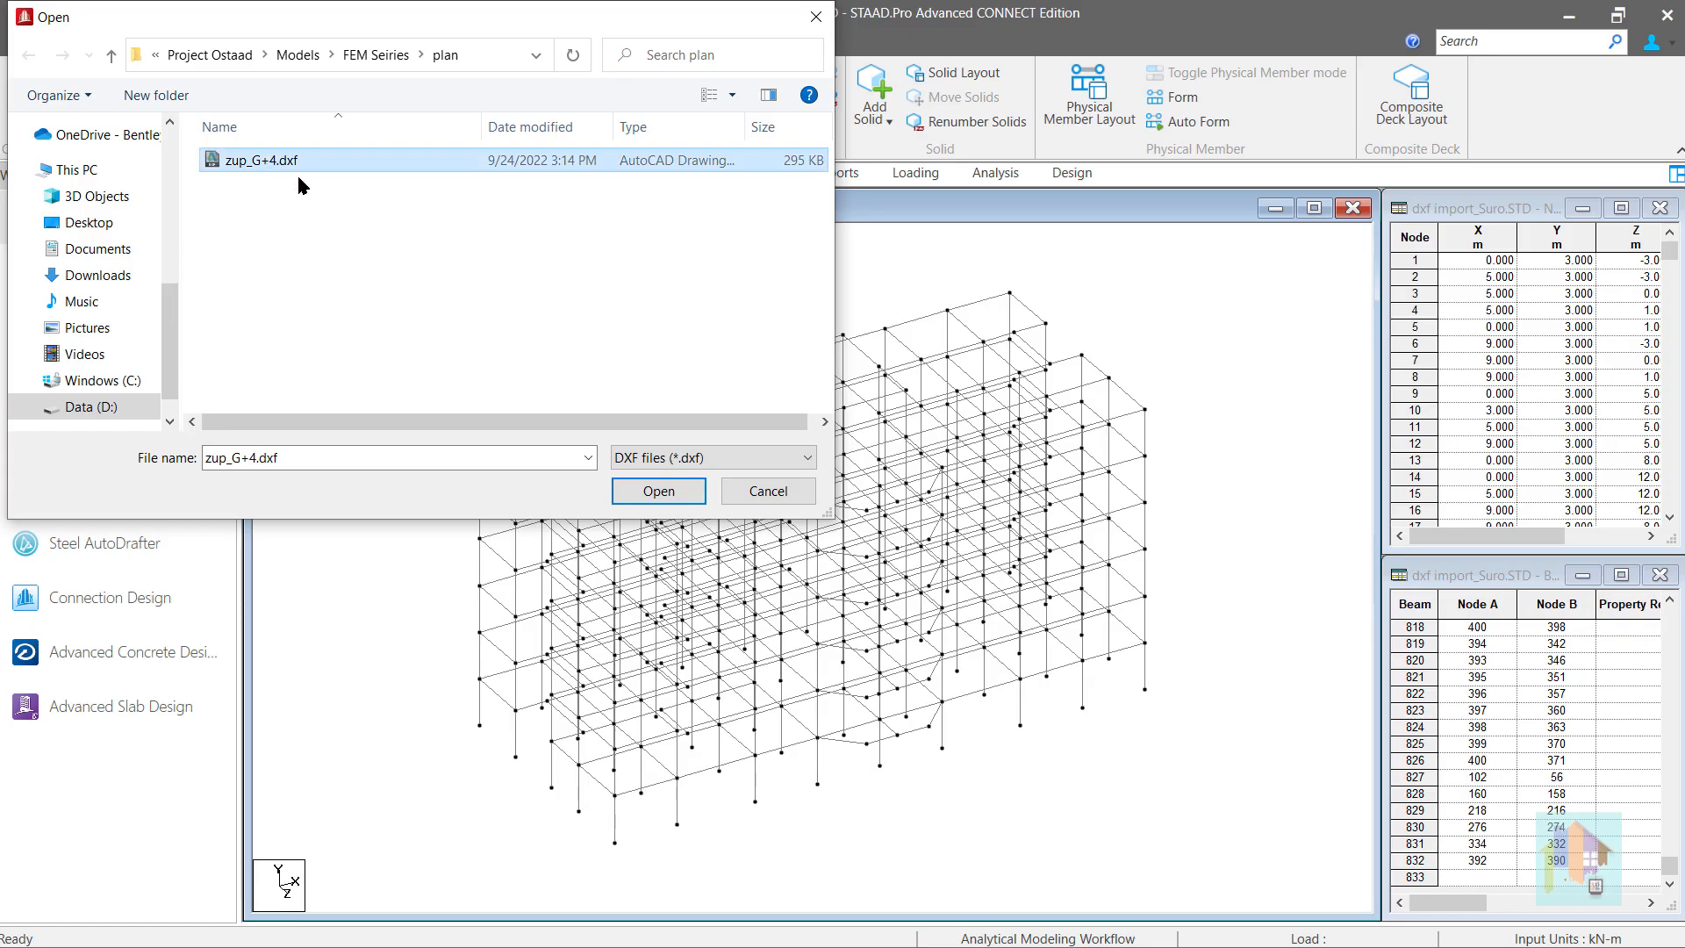
click(658, 493)
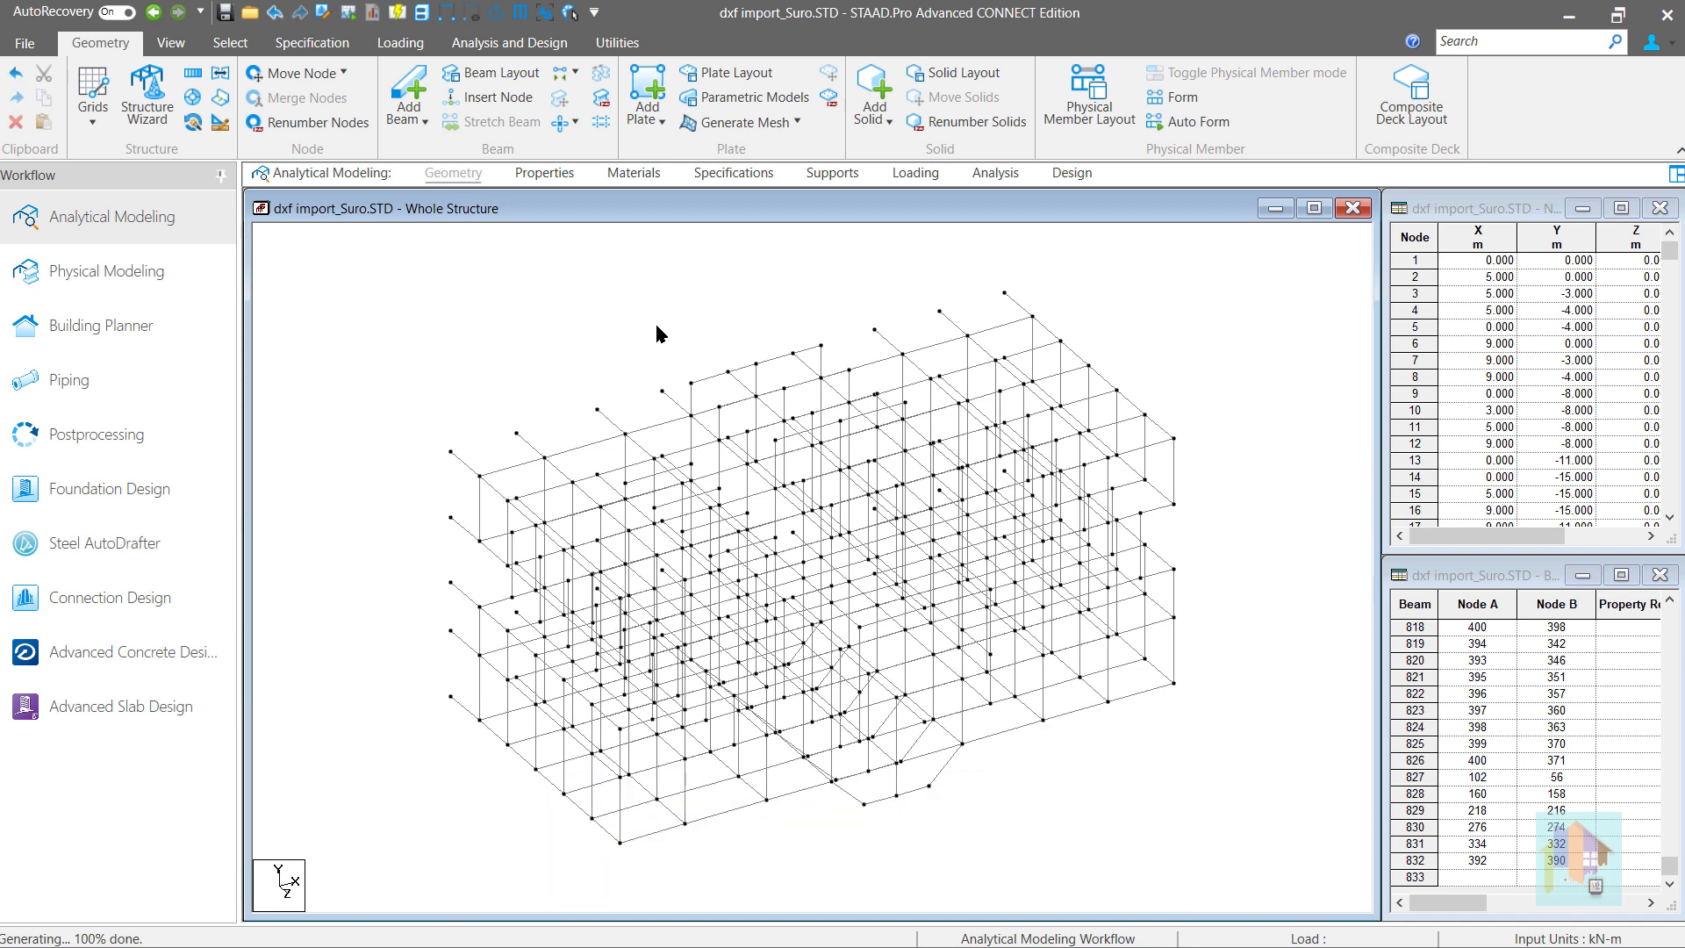
Rotate the entire re-imported frame about the X direction so its columns stand along Y, and clear the selection
key(ctrl+a)
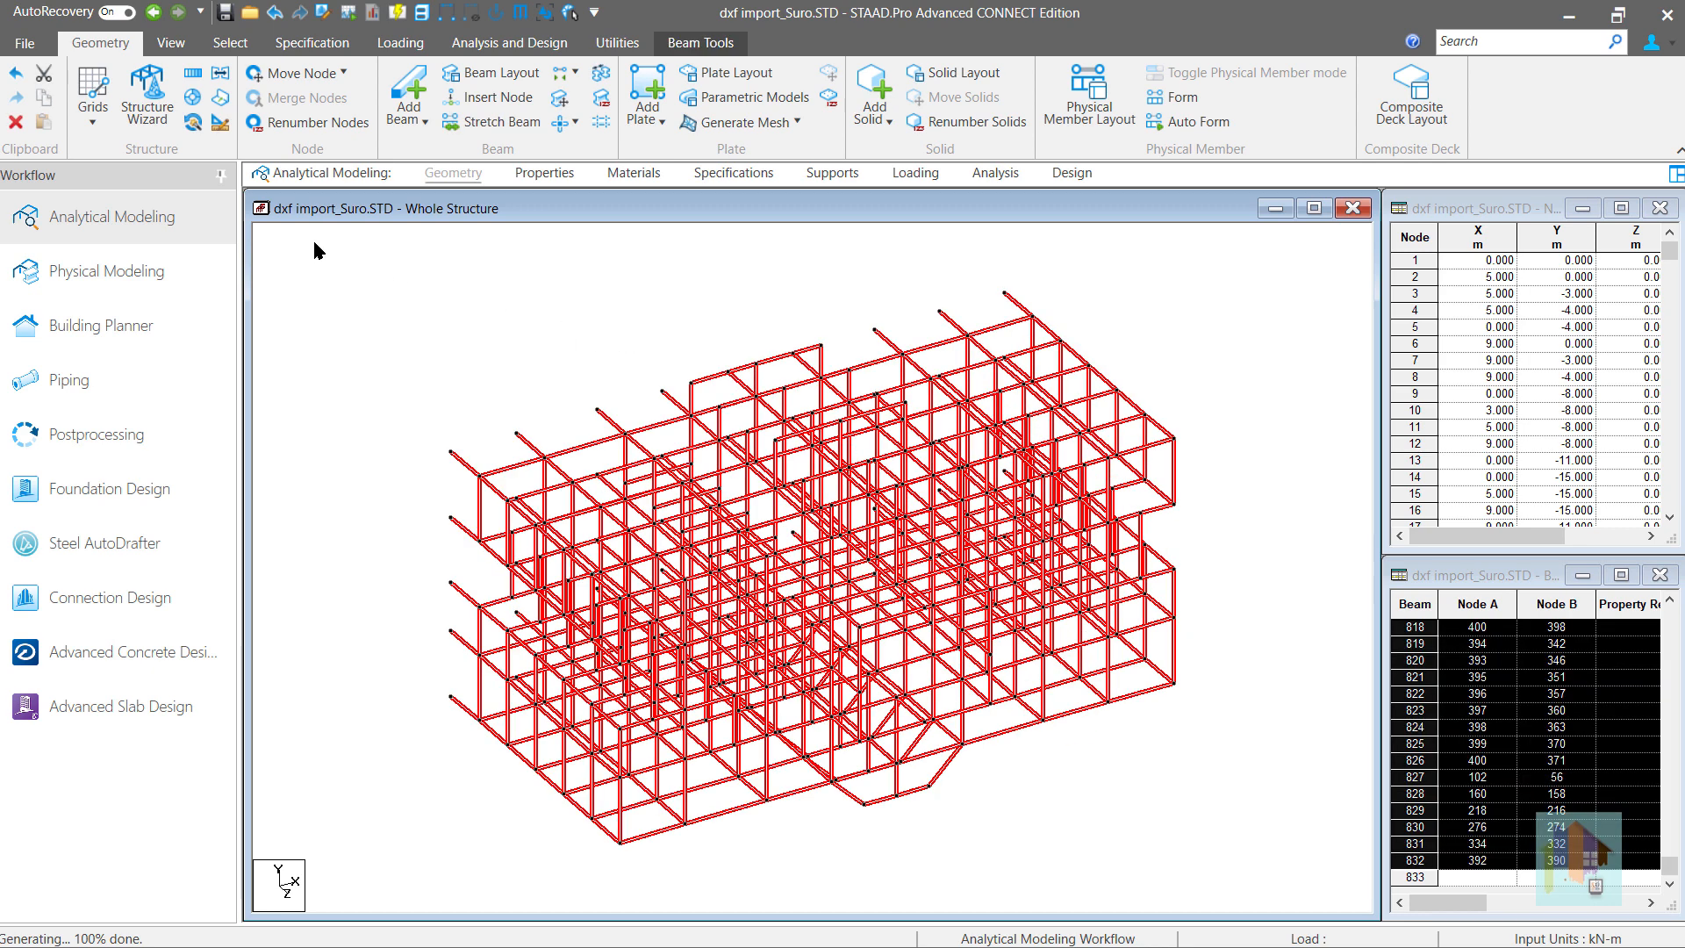
click(191, 126)
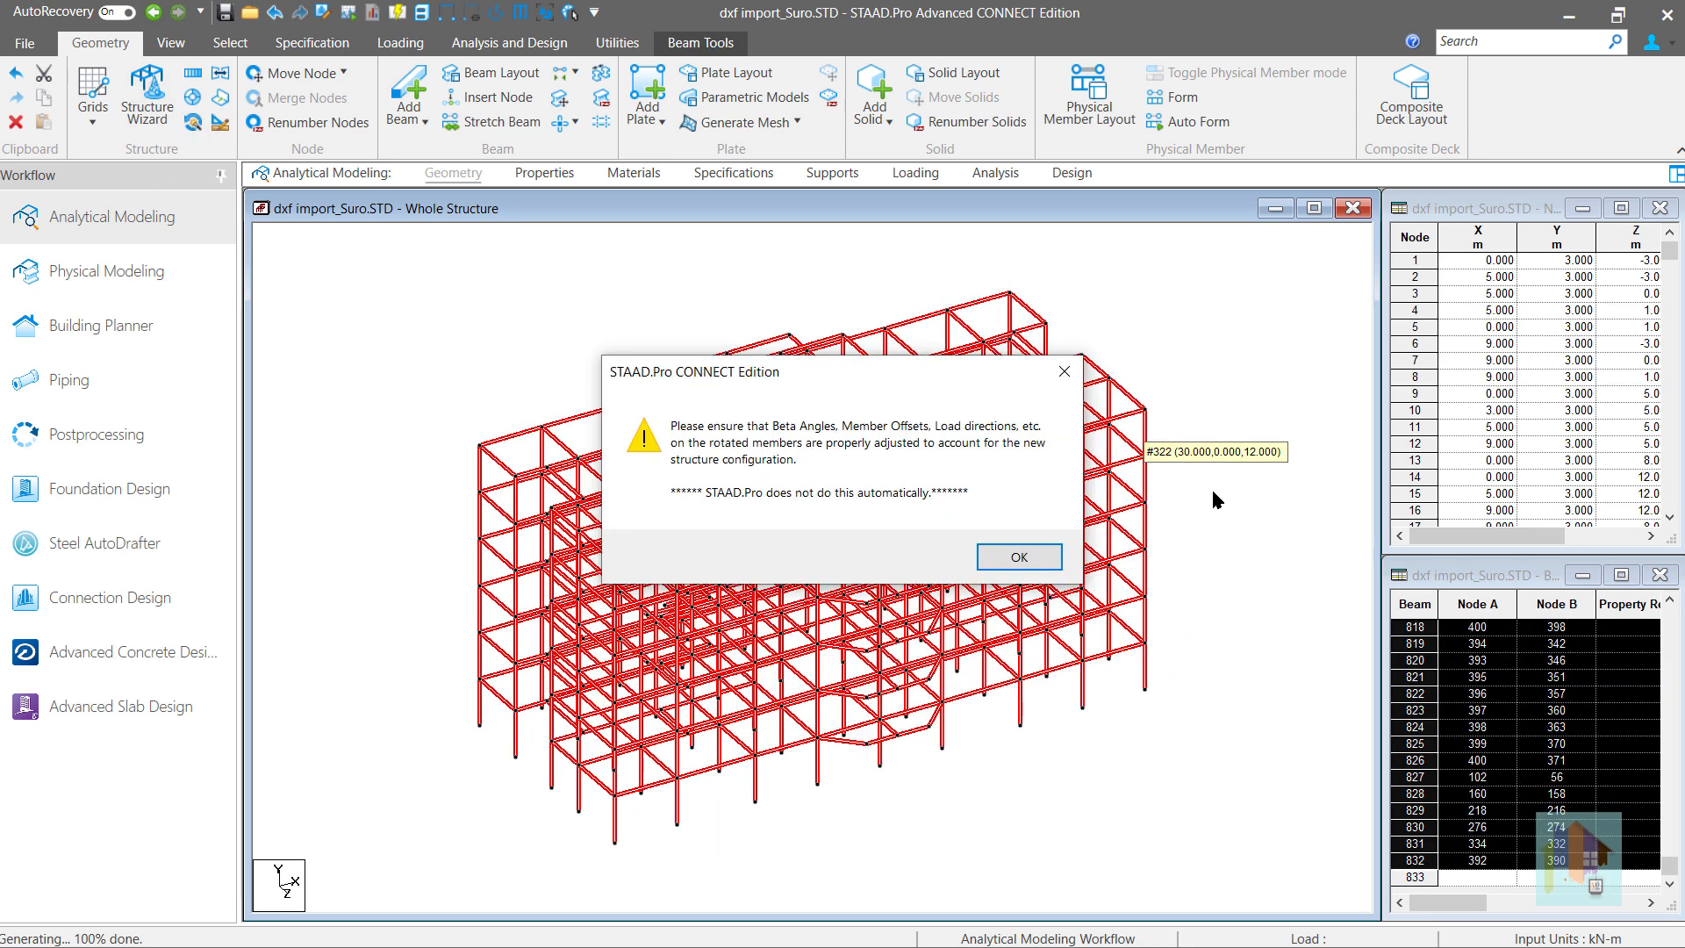
click(1022, 558)
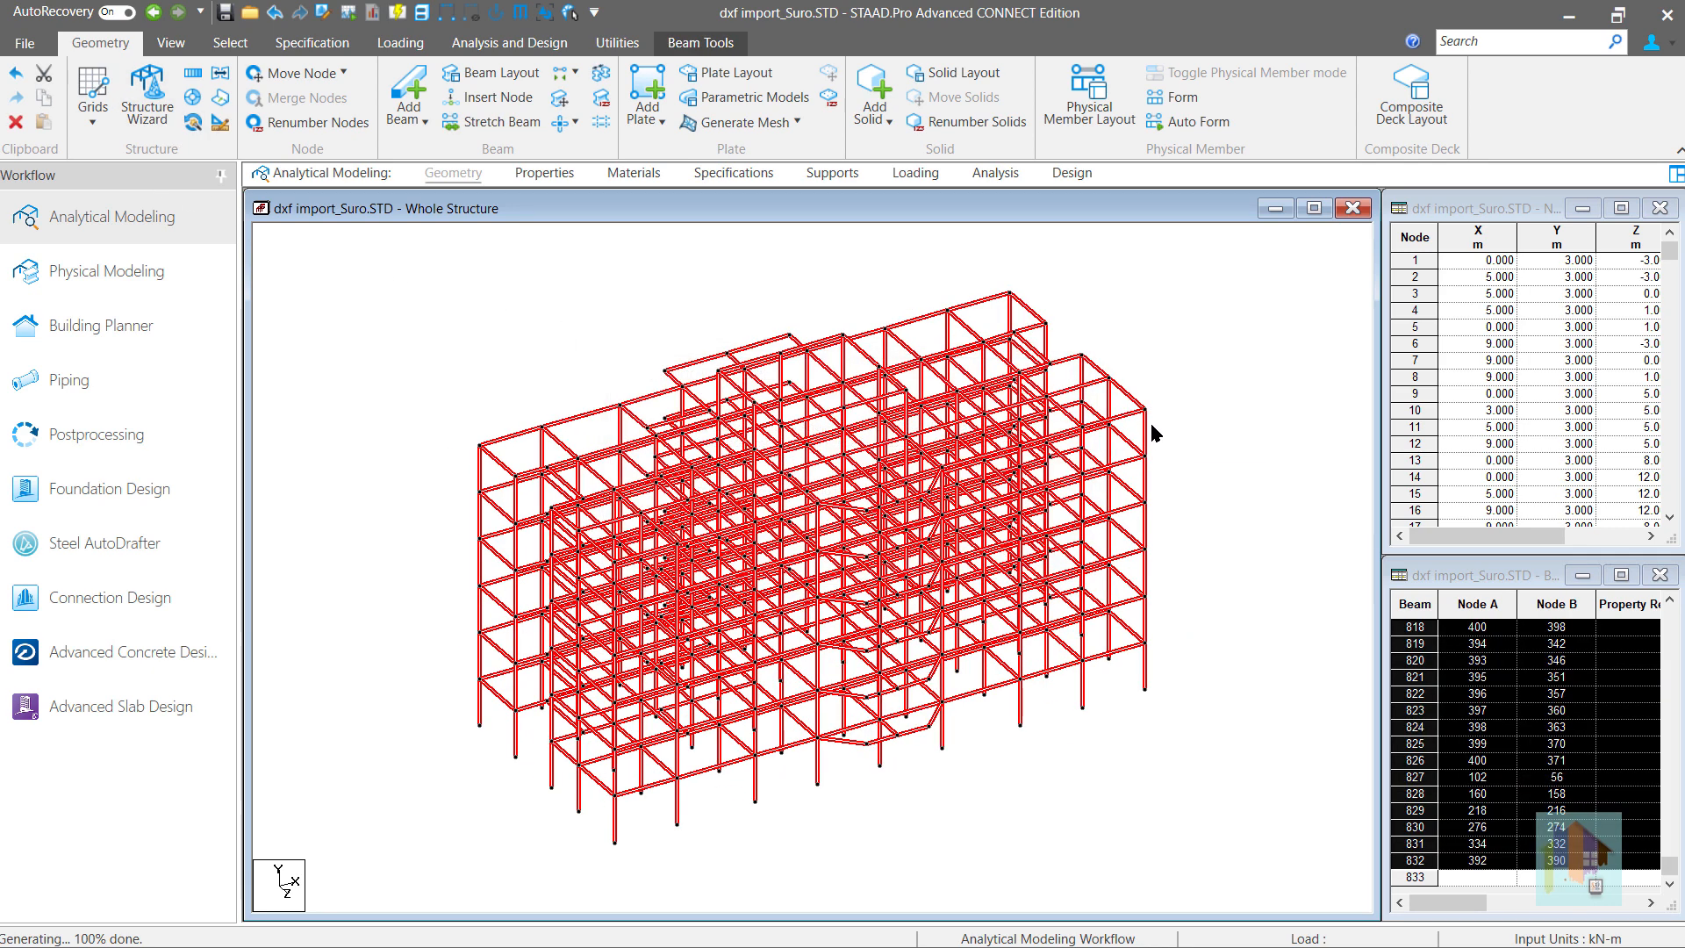
click(764, 268)
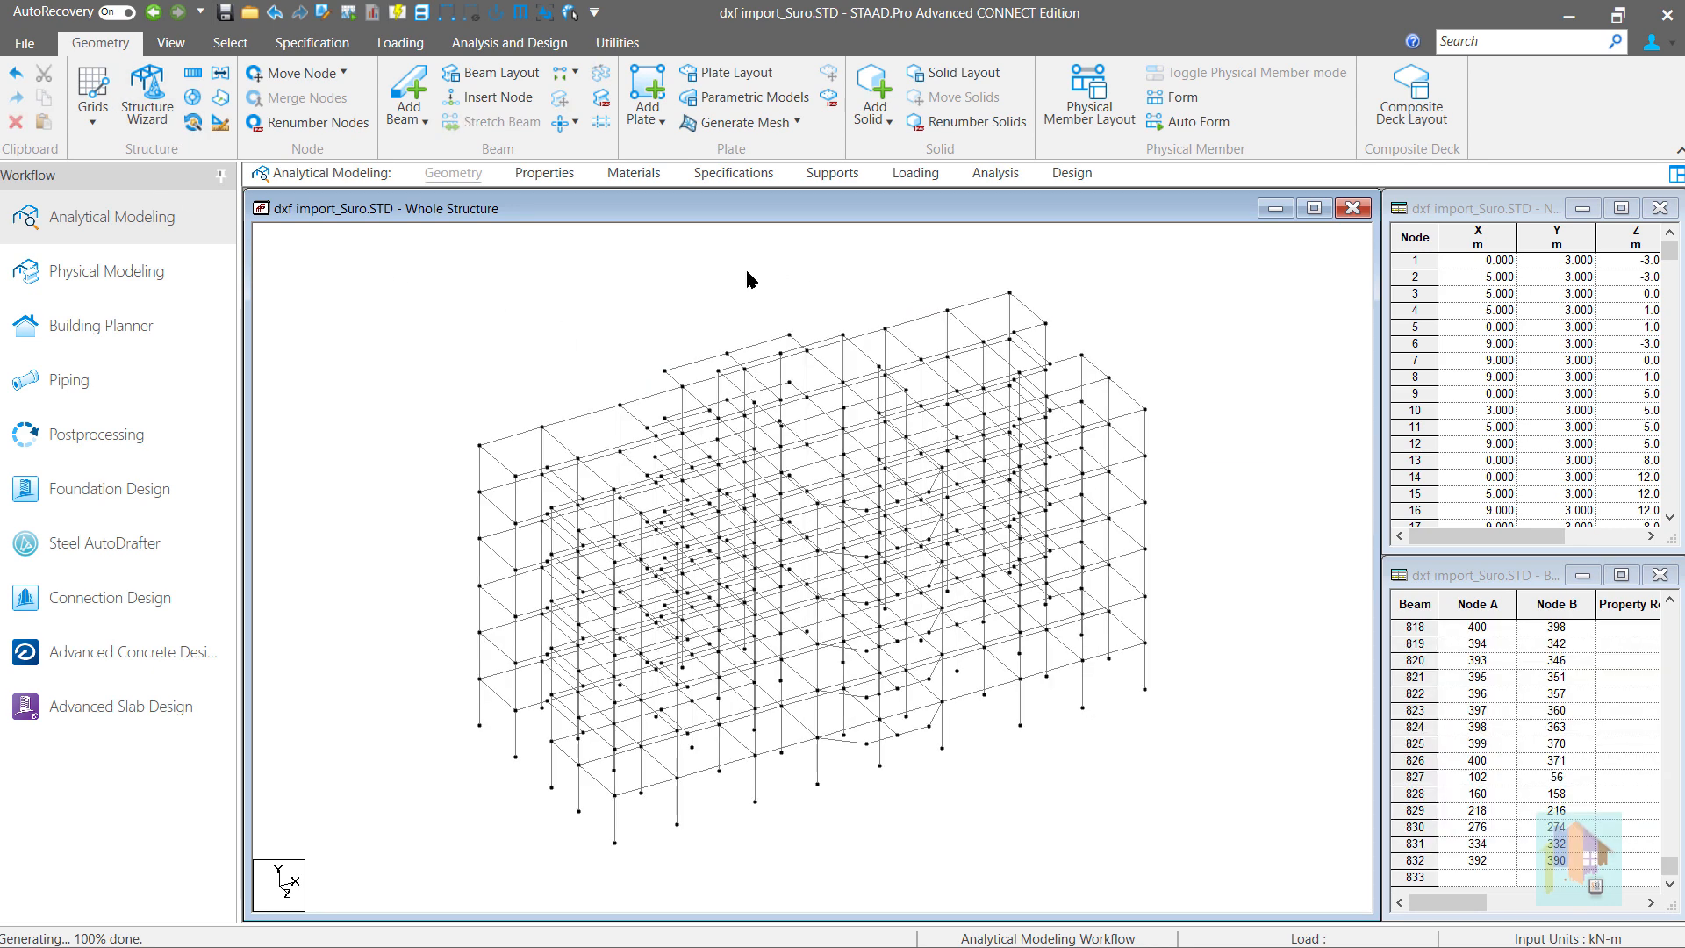